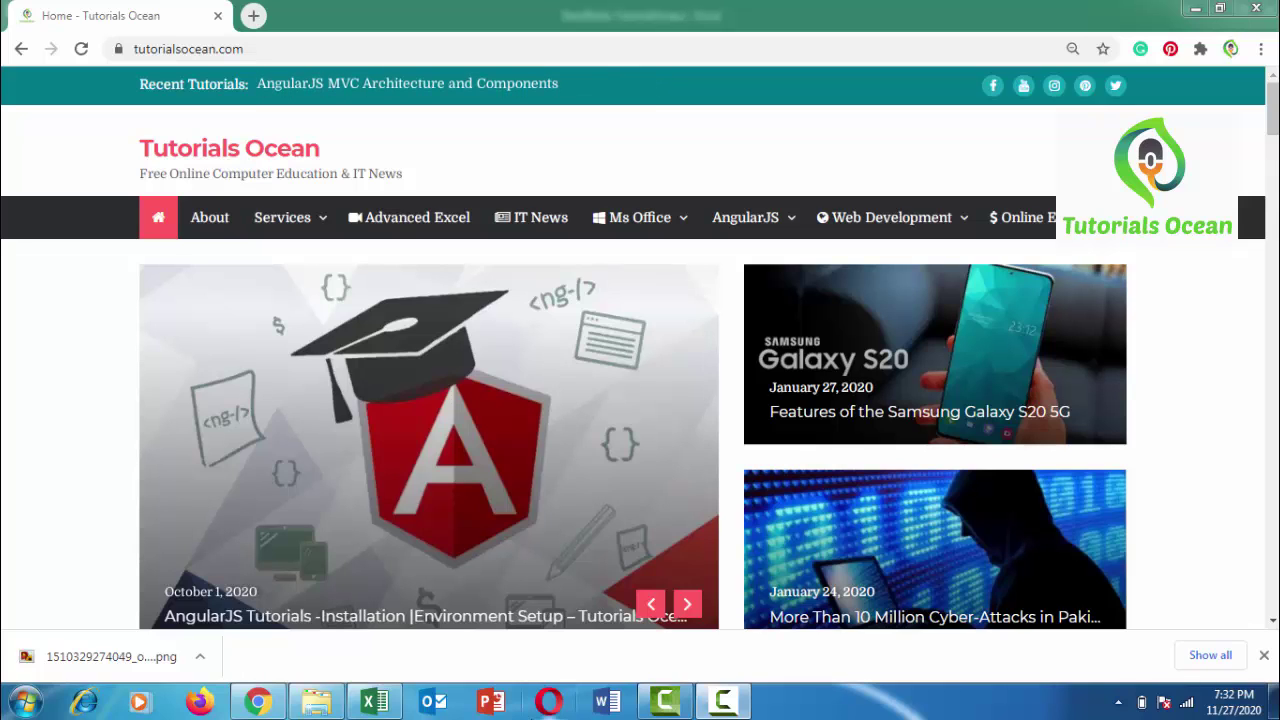
Switch to the RandData-TutorialOcean workbook in Excel and dismiss the Windows color scheme prompt.
{"action": "left_click", "coordinate": [374, 700]}
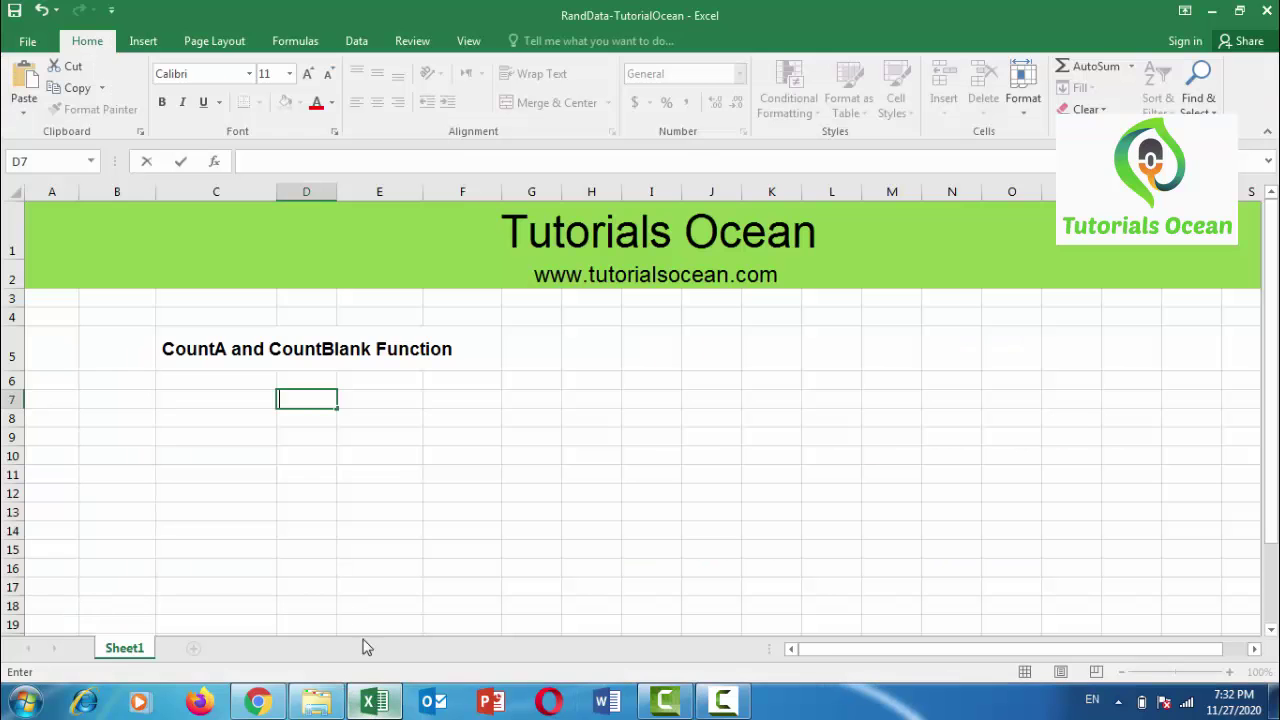
{"action": "left_click", "coordinate": [259, 394]}
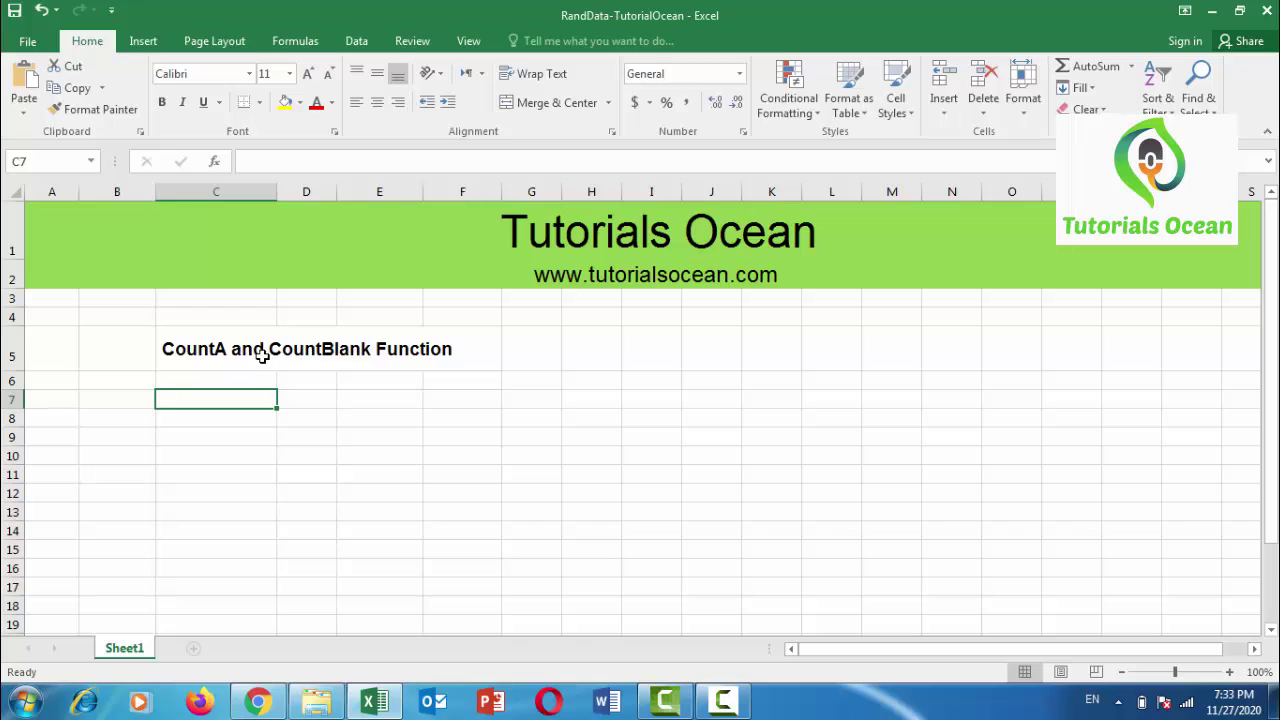
{"action": "left_click", "coordinate": [263, 354]}
{"action": "left_click", "coordinate": [246, 415]}
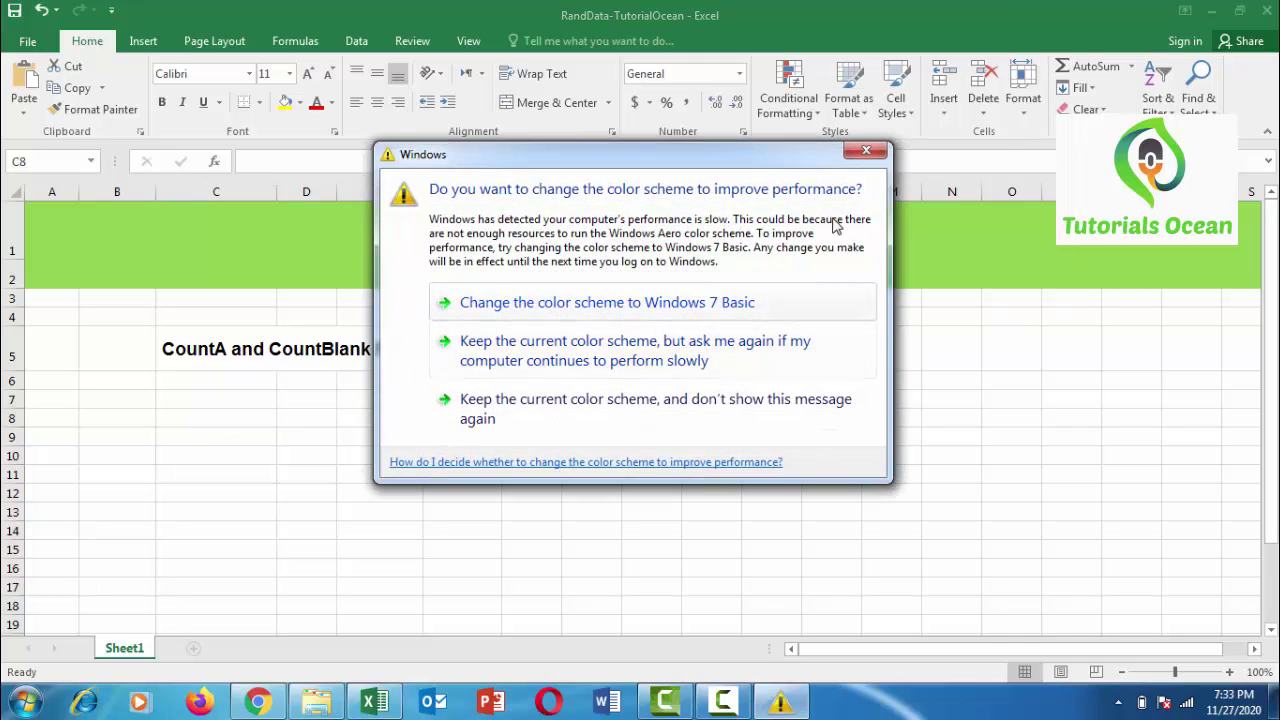
{"action": "left_click", "coordinate": [866, 150]}
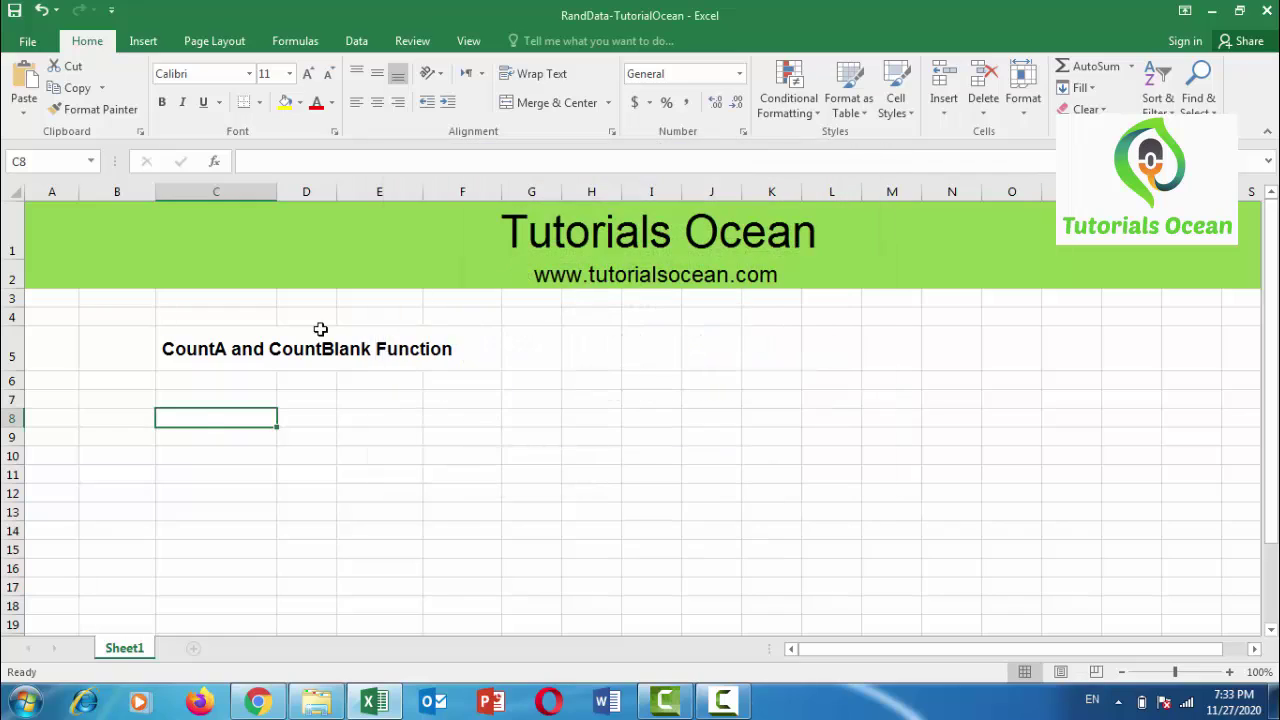
Enter a RANDBETWEEN formula in cell D8 that generates a random number between 50 and 100.
{"action": "left_click", "coordinate": [303, 421]}
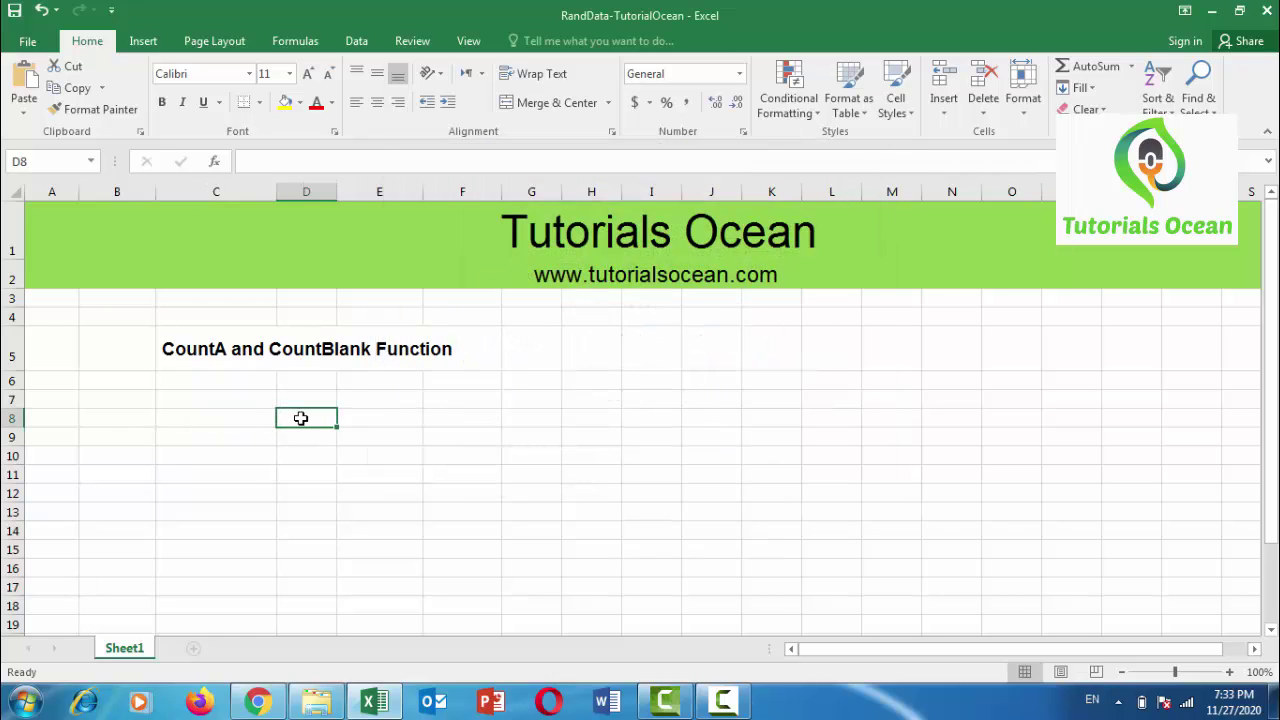
{"action": "type", "text": "="}
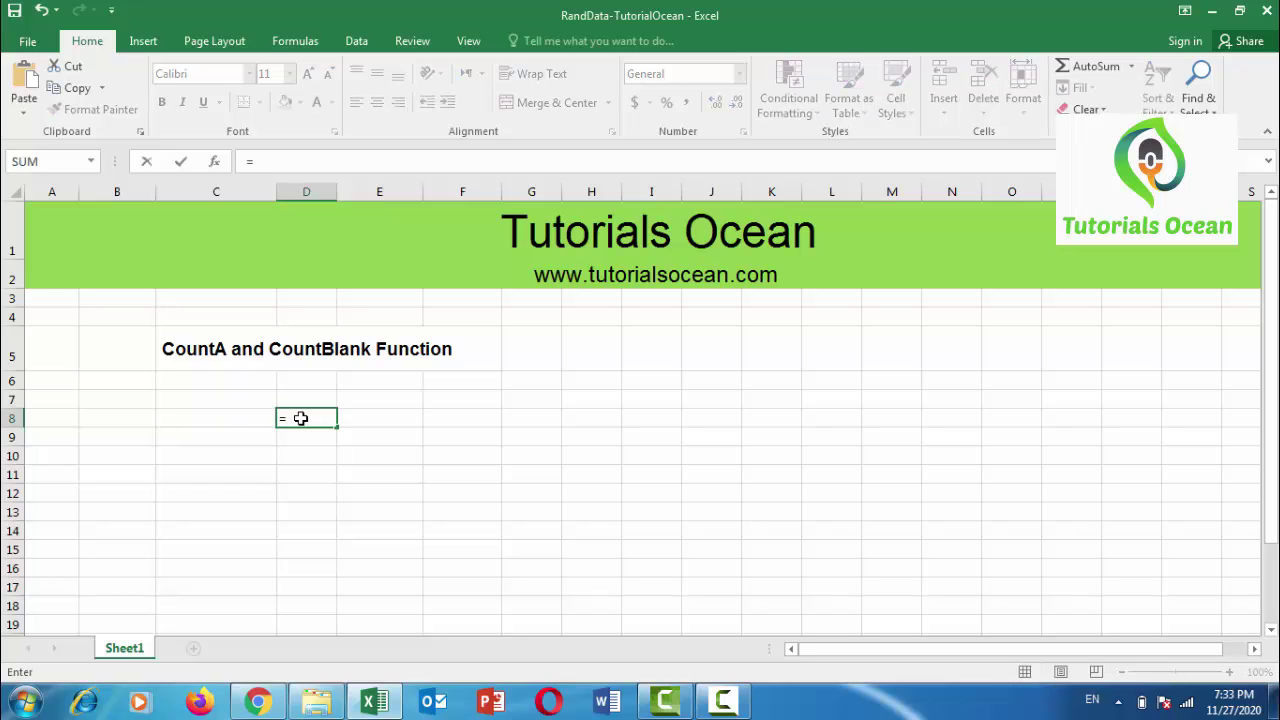
{"action": "type", "text": "randbetee"}
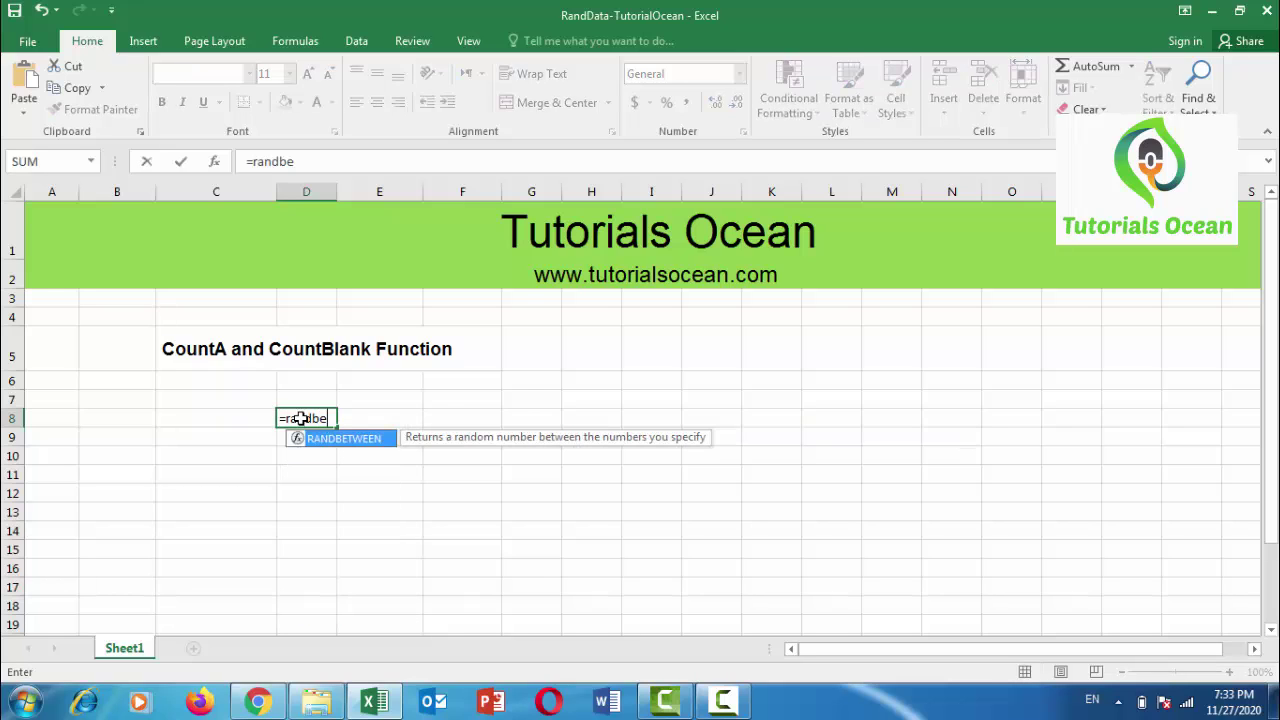
{"action": "key", "text": "BackSpace"}
{"action": "key", "text": "BackSpace"}
{"action": "key", "text": "BackSpace"}
{"action": "type", "text": "tween(5"}
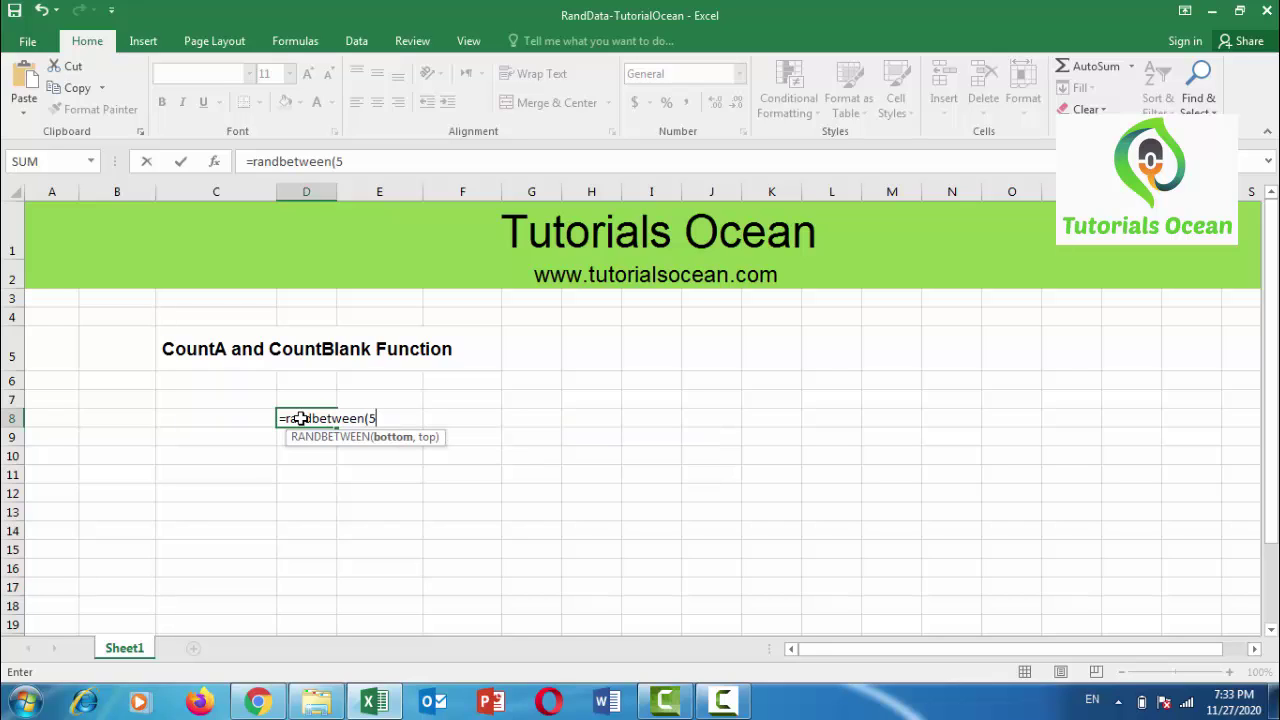
{"action": "type", "text": "0,100)"}
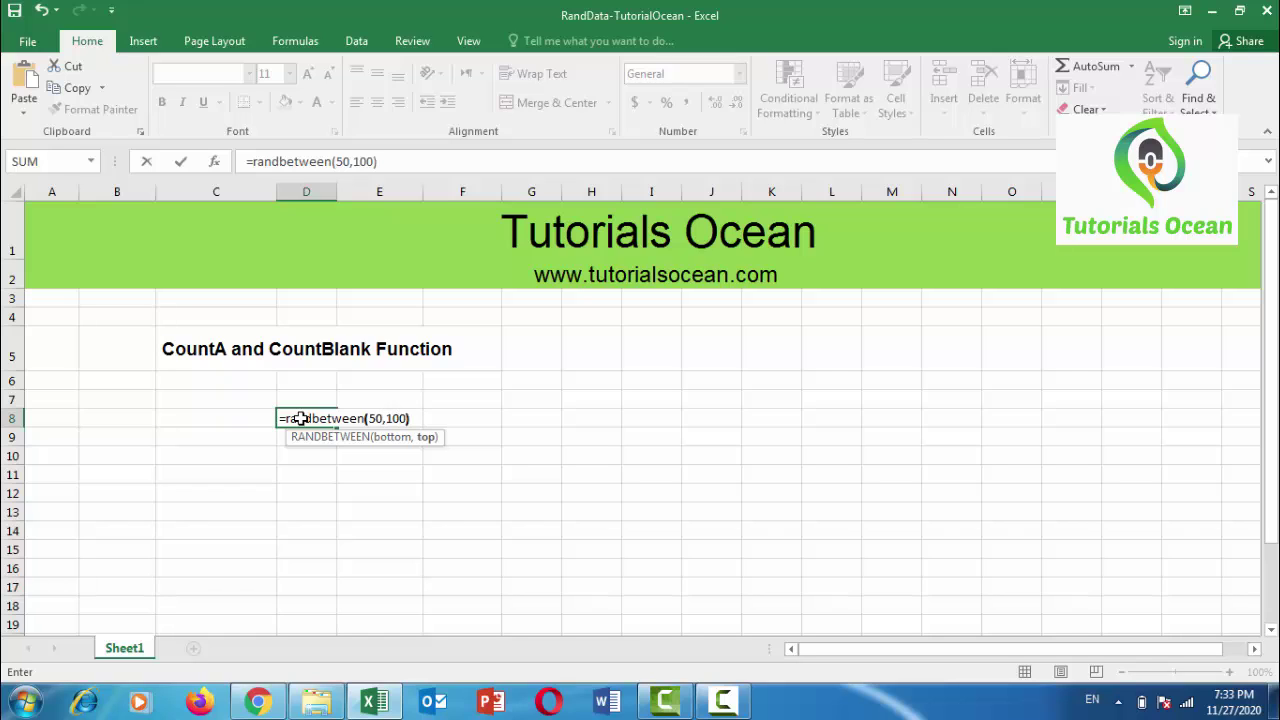
{"action": "key", "text": "Return"}
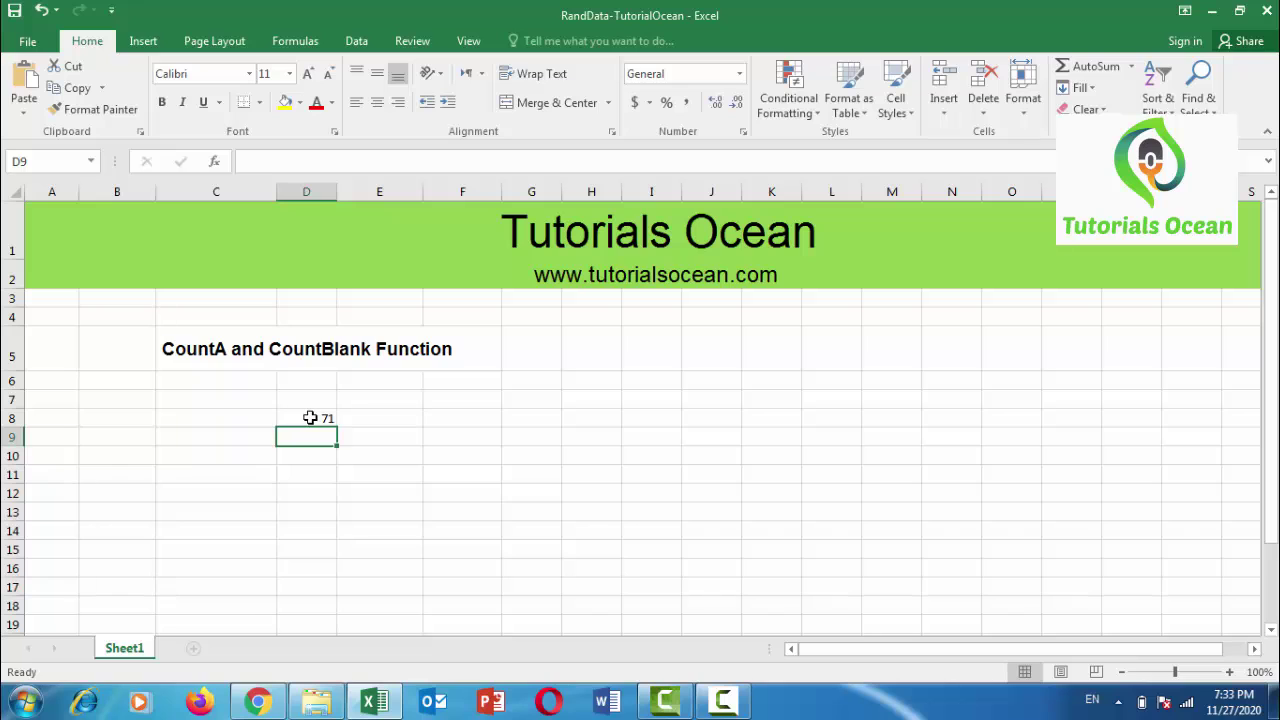
Fill the random-number formula from D8 down to D18 and set the font size of that range to 14.
{"action": "left_click", "coordinate": [306, 418]}
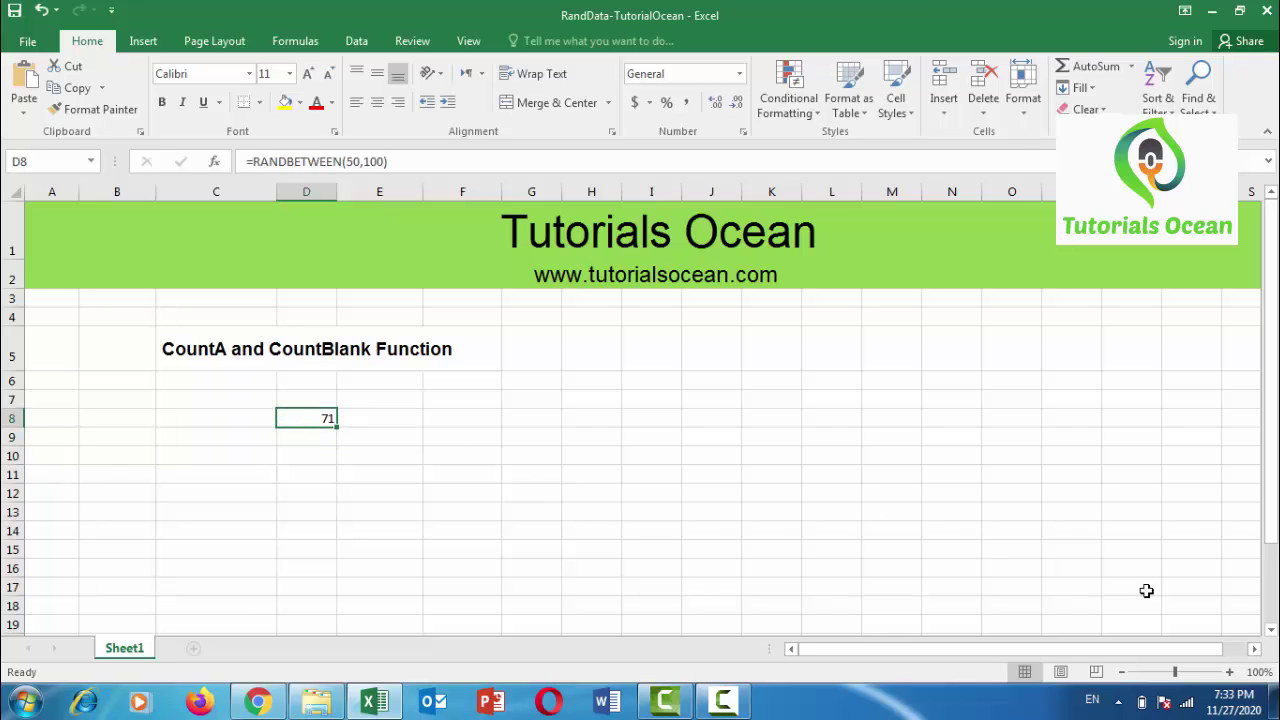
{"action": "left_click", "coordinate": [1230, 672]}
{"action": "left_click", "coordinate": [1230, 672]}
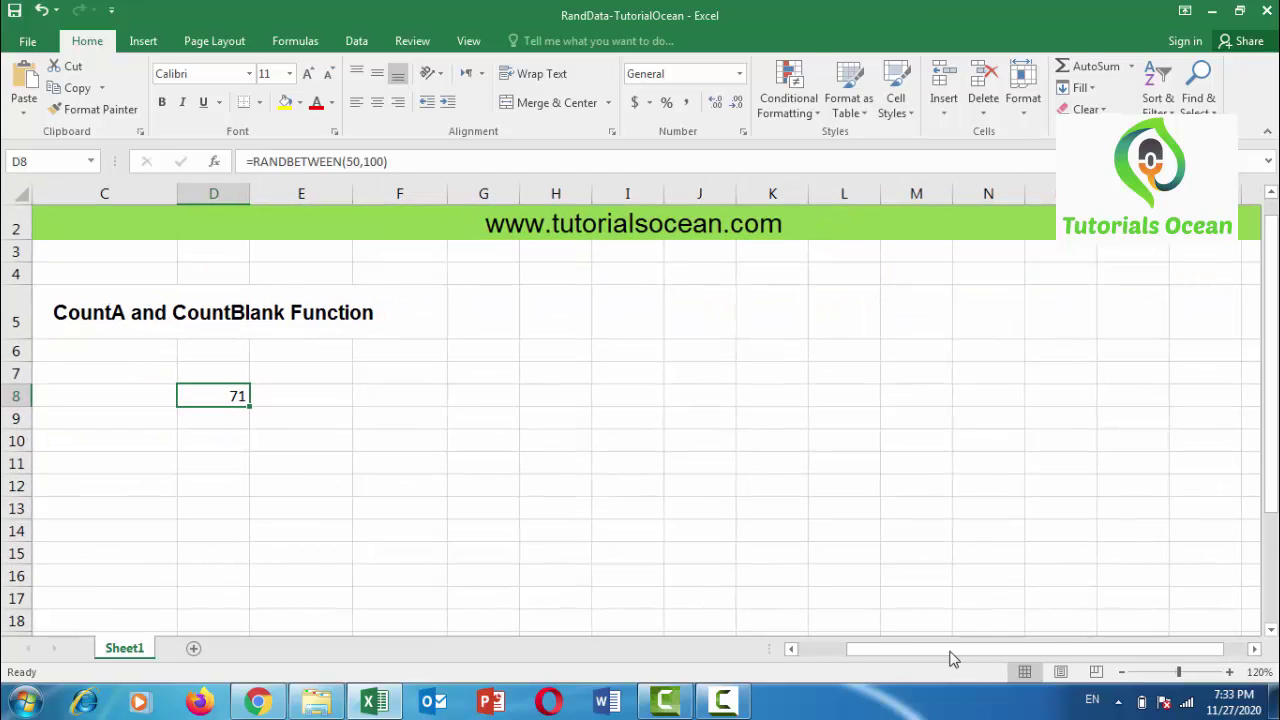
{"action": "left_click_drag", "start_coordinate": [1272, 352], "coordinate": [1272, 340]}
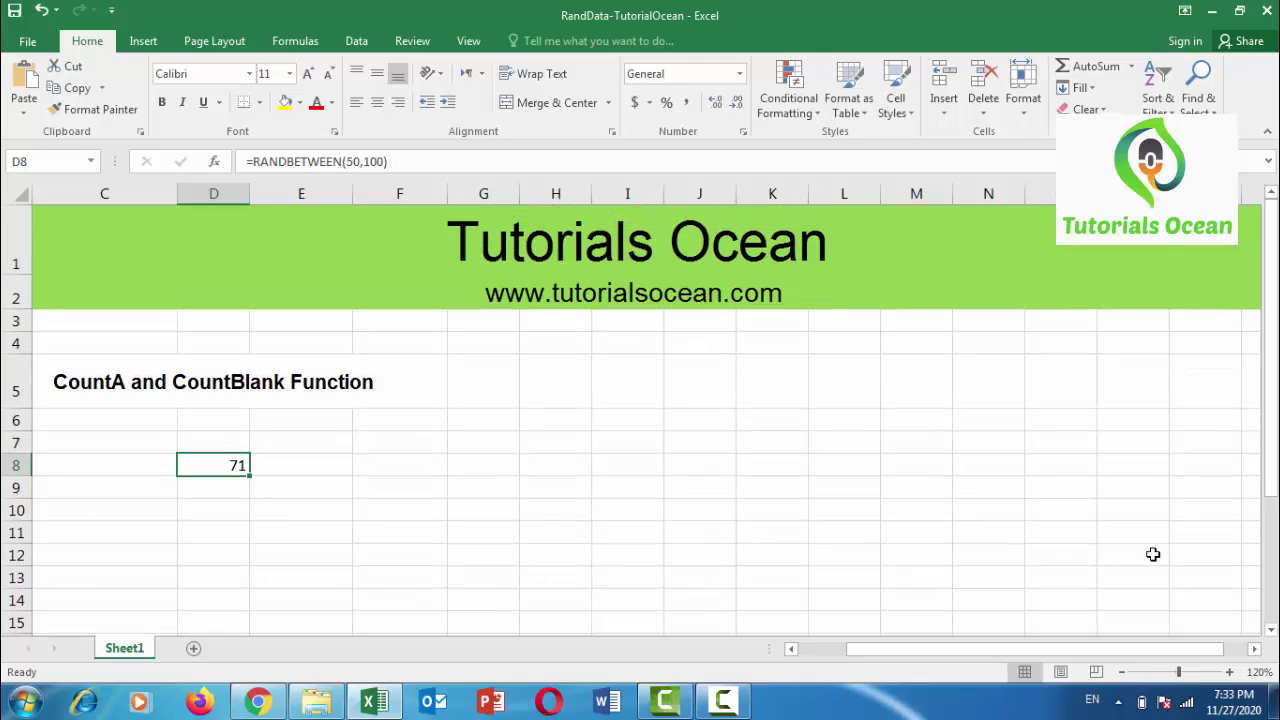
{"action": "left_click", "coordinate": [1121, 673]}
{"action": "left_click", "coordinate": [1121, 673]}
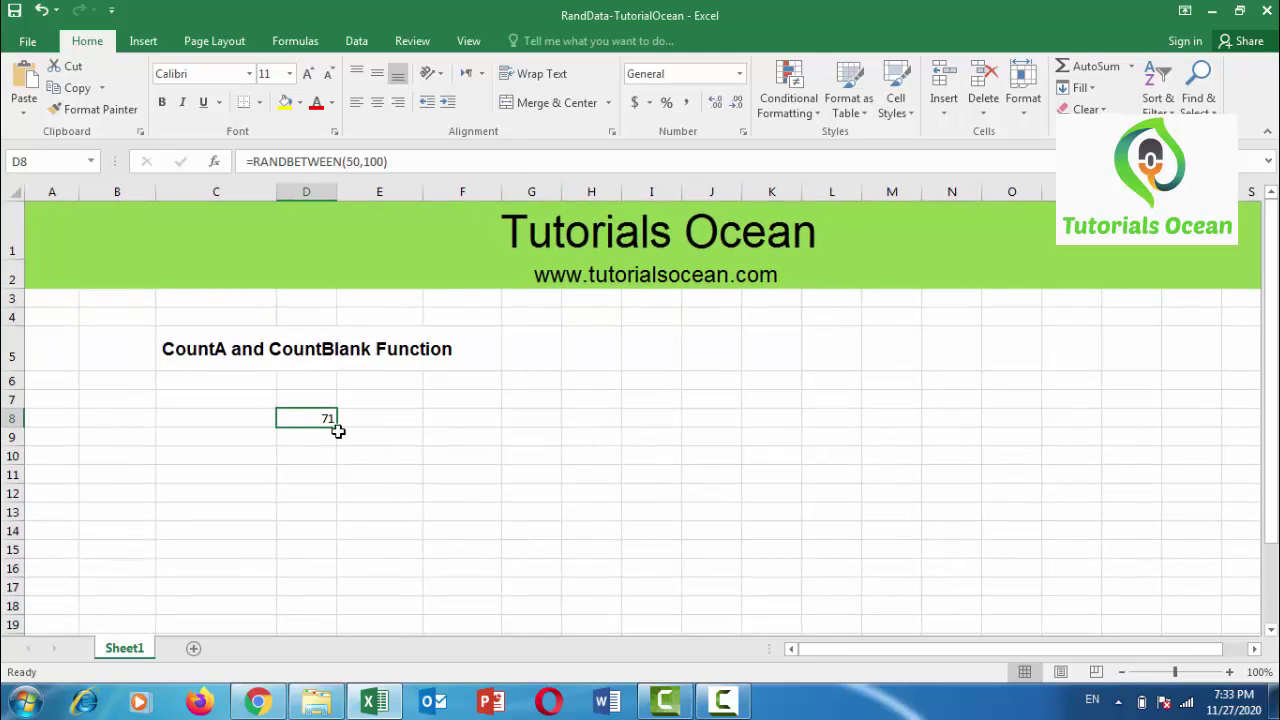
{"action": "left_click_drag", "start_coordinate": [337, 427], "coordinate": [330, 610]}
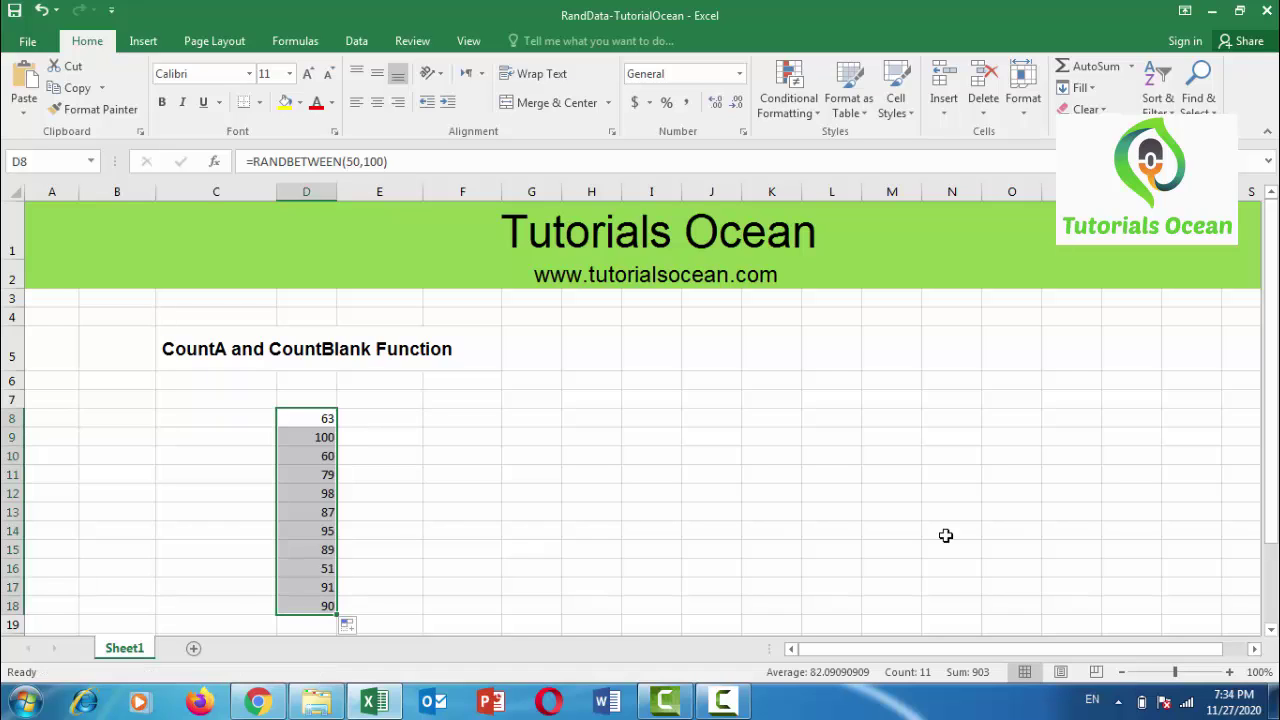
{"action": "left_click", "coordinate": [307, 74]}
{"action": "left_click", "coordinate": [307, 74]}
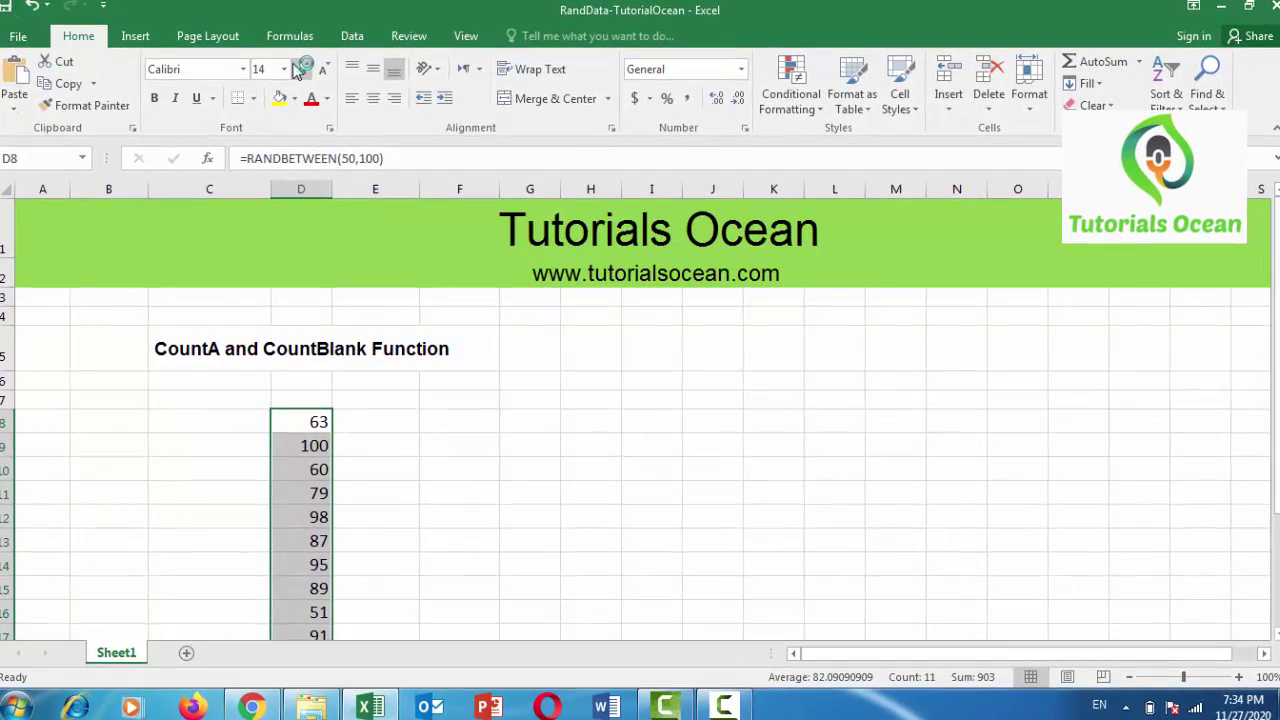
Enter the label "Count Function" in cell C19, beside the row below the random numbers.
{"action": "left_click", "coordinate": [1270, 630]}
{"action": "left_click", "coordinate": [1270, 630]}
{"action": "left_click", "coordinate": [1270, 631]}
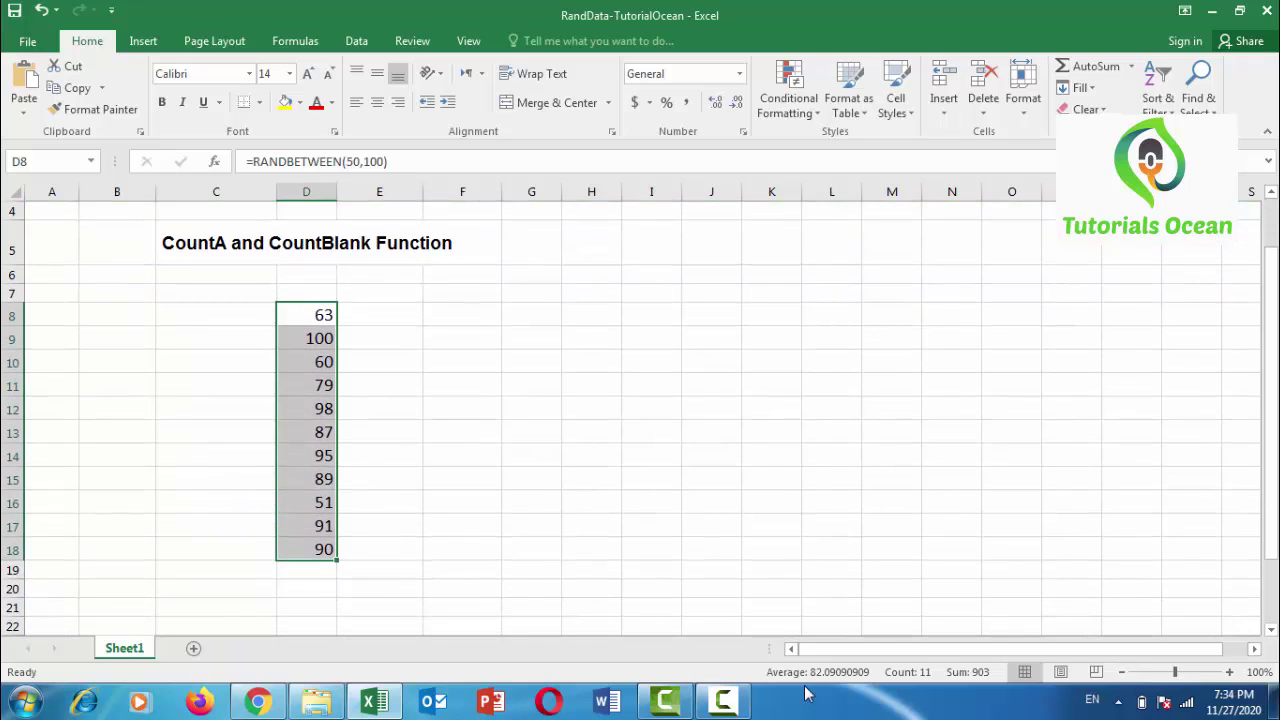
{"action": "left_click", "coordinate": [235, 572]}
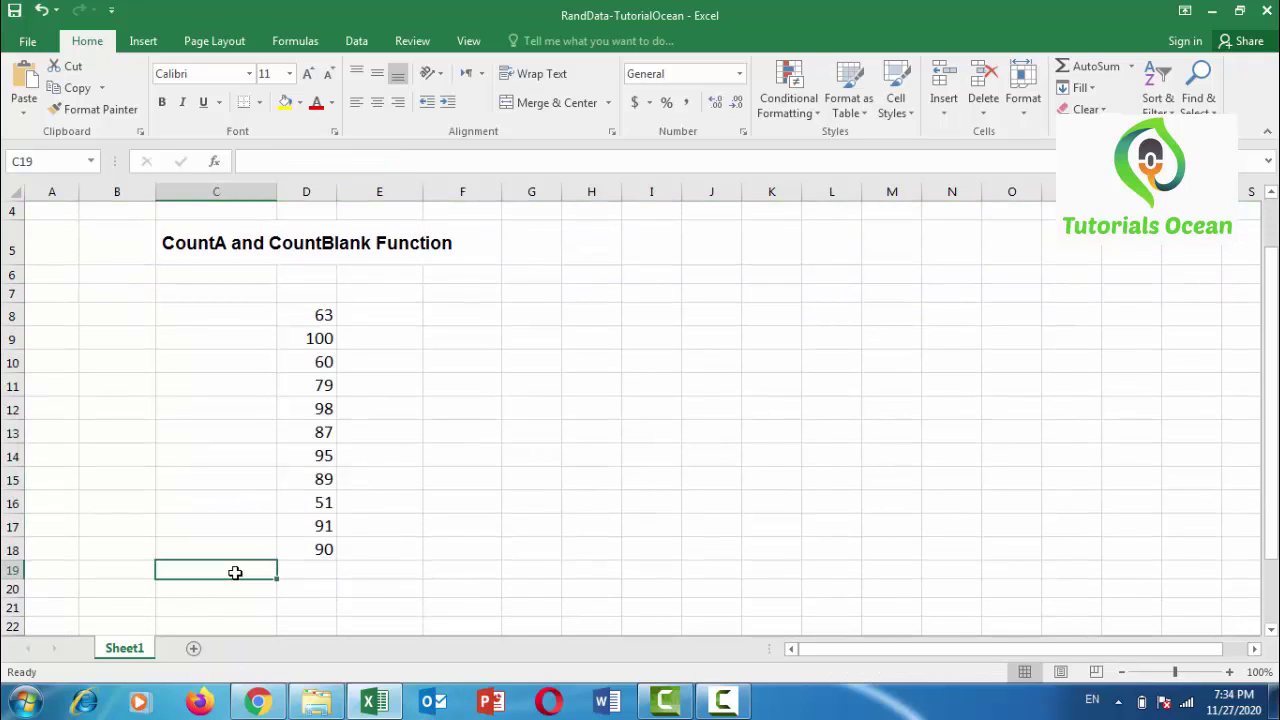
{"action": "type", "text": "="}
{"action": "key", "text": "BackSpace"}
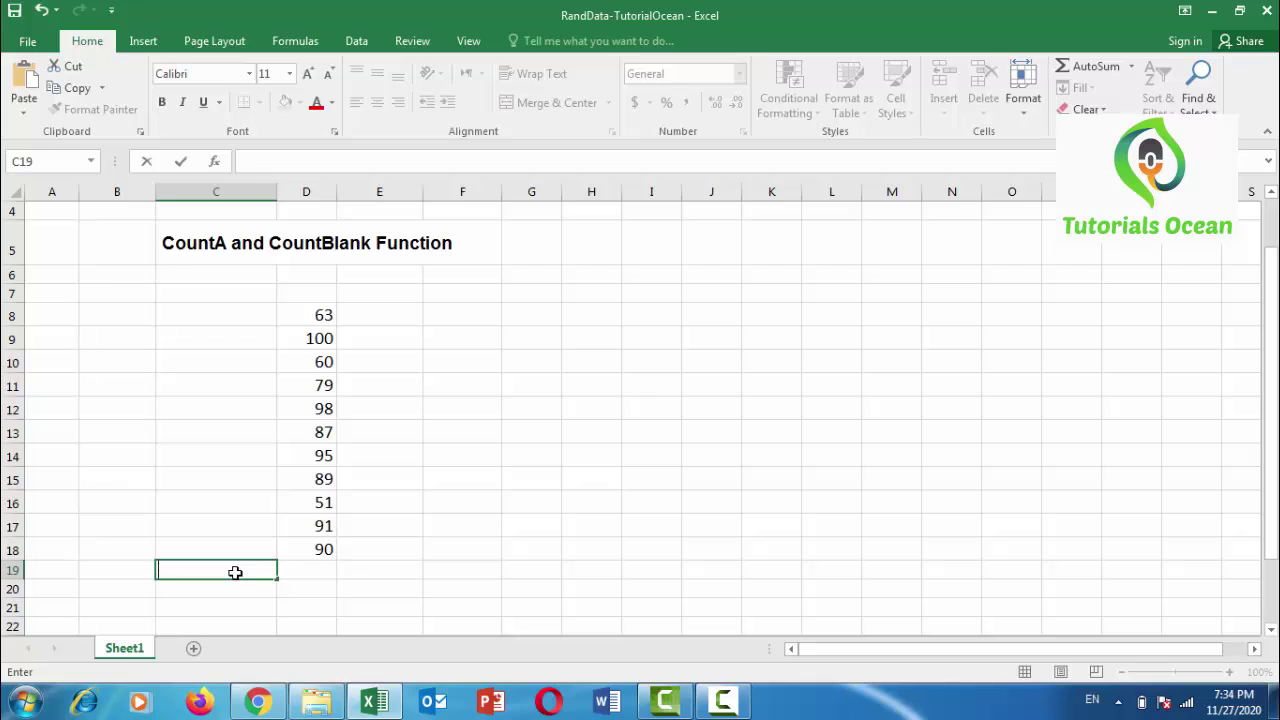
{"action": "type", "text": "Count Function"}
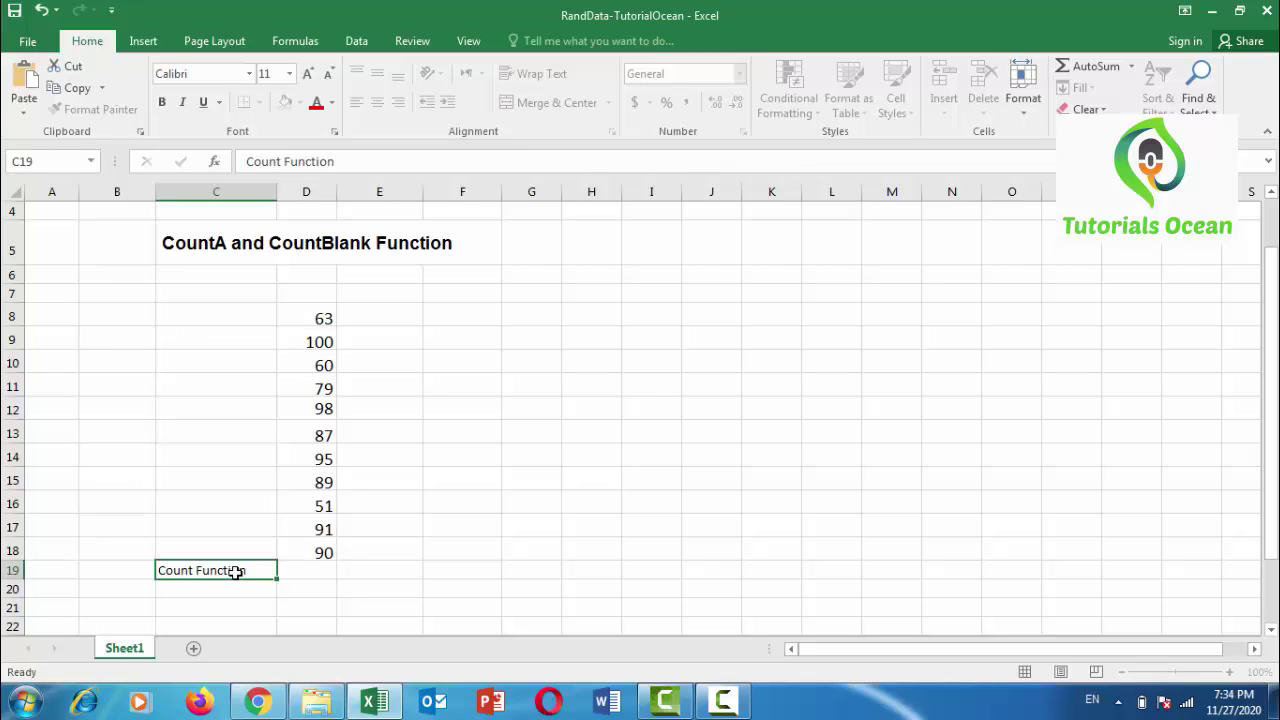
{"action": "key", "text": "Return"}
Make the "Count Function" label in C19 bold and set its font size to 14.
{"action": "left_click", "coordinate": [236, 571]}
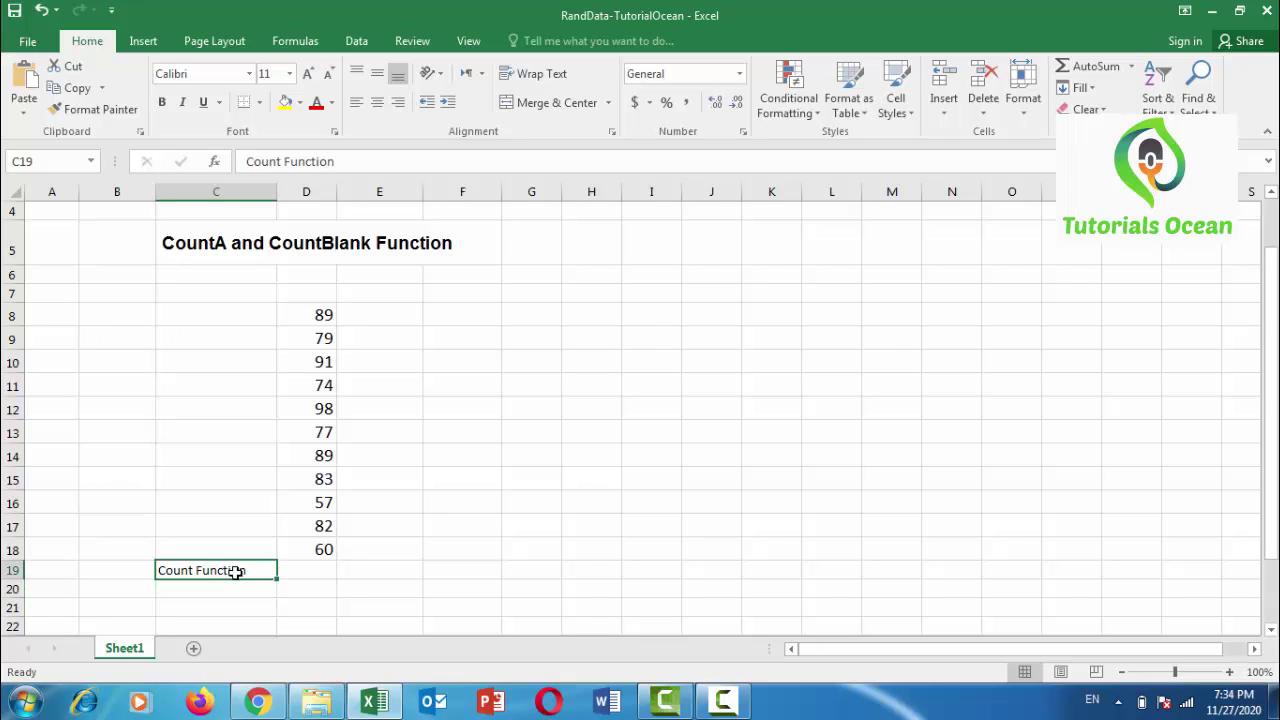
{"action": "key", "text": "ctrl+b"}
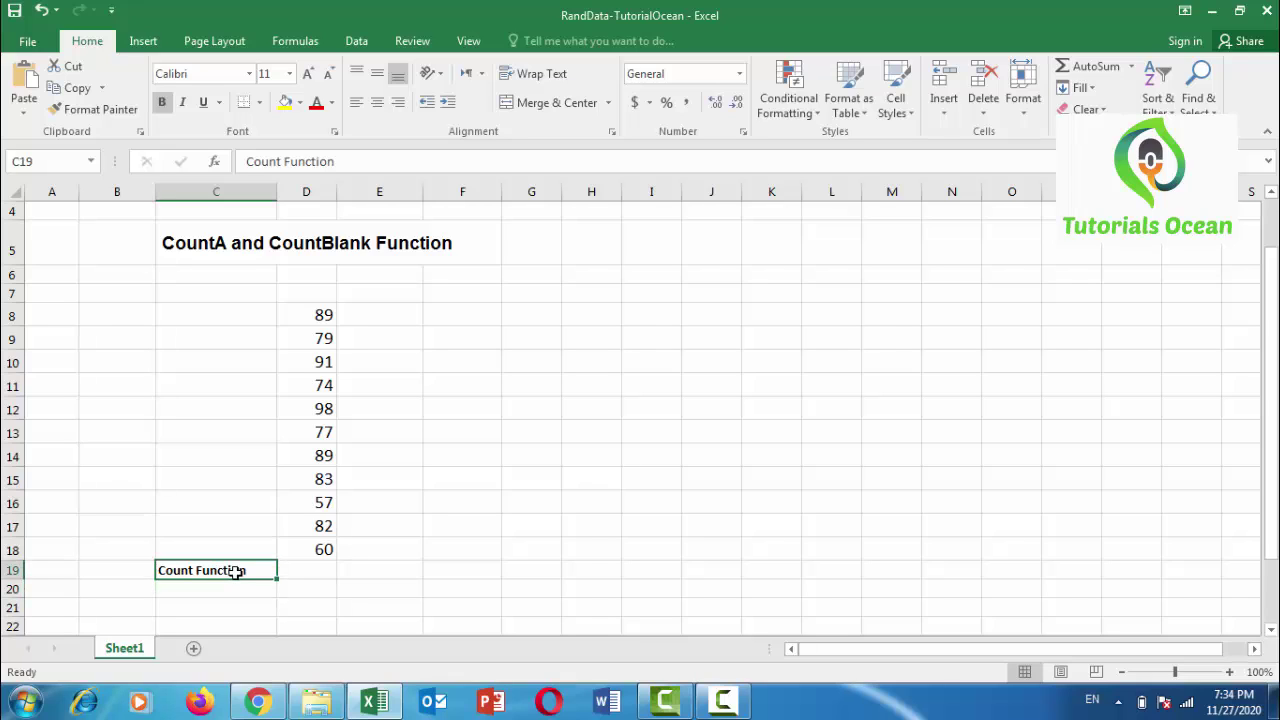
{"action": "left_click", "coordinate": [308, 74]}
{"action": "left_click", "coordinate": [308, 74]}
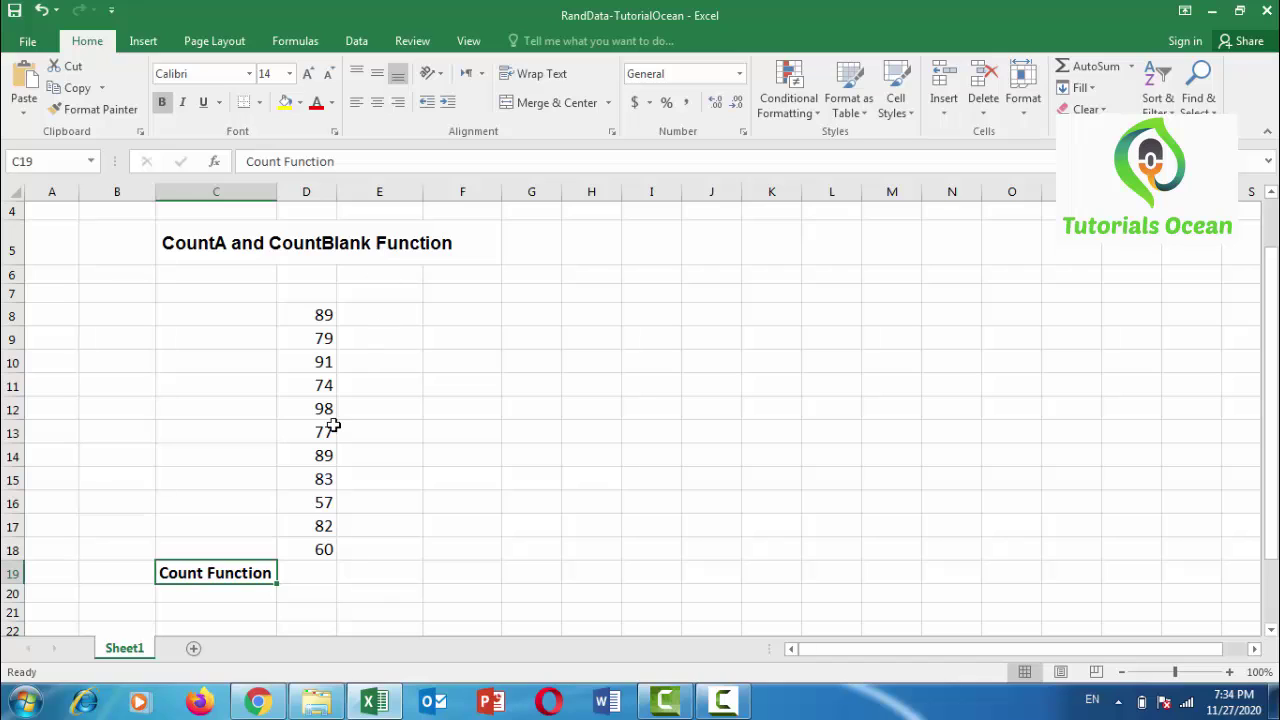
Enter a COUNT formula over D8:D18 in cell D19 and format the result bold, centered and with yellow fill.
{"action": "left_click", "coordinate": [311, 577]}
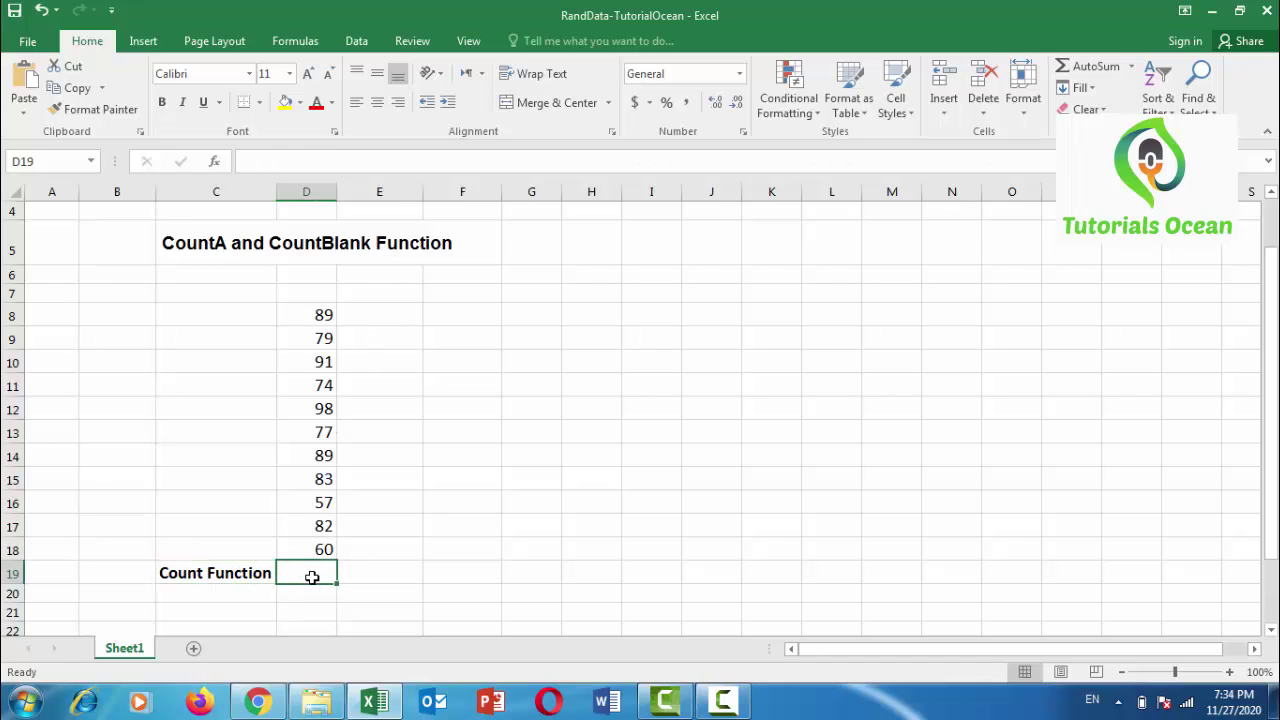
{"action": "type", "text": "=coun"}
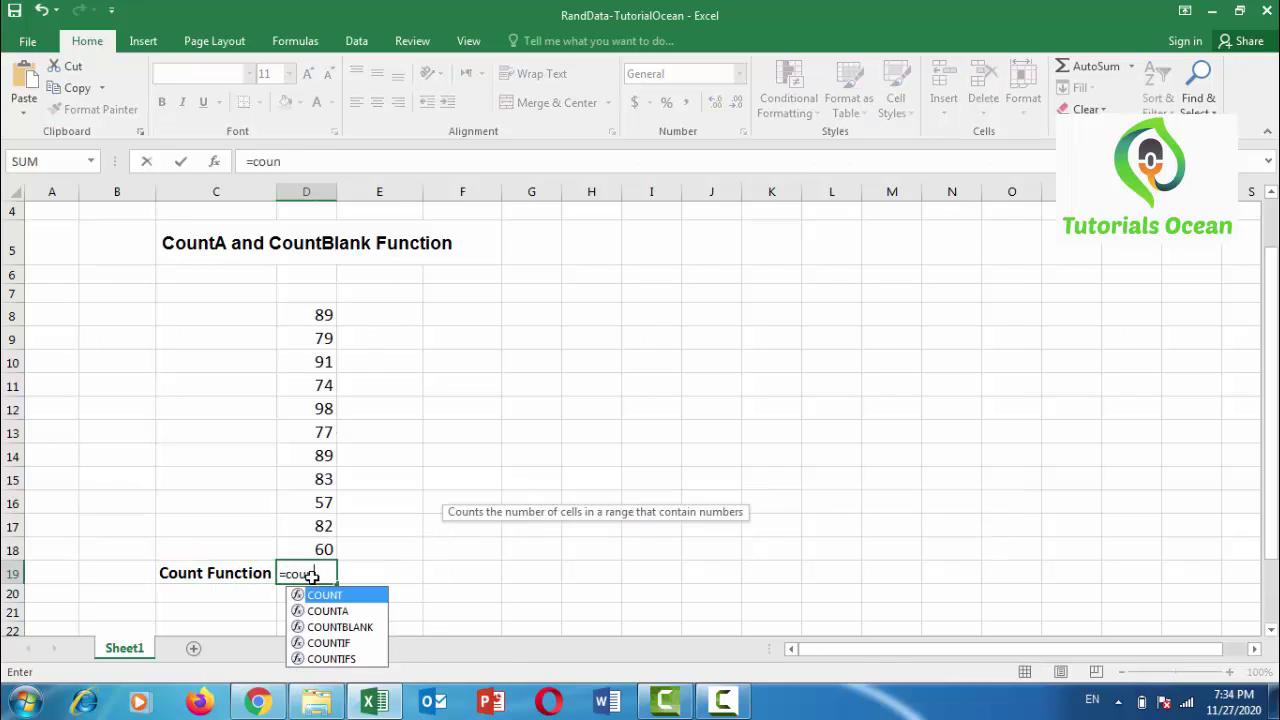
{"action": "type", "text": "t"}
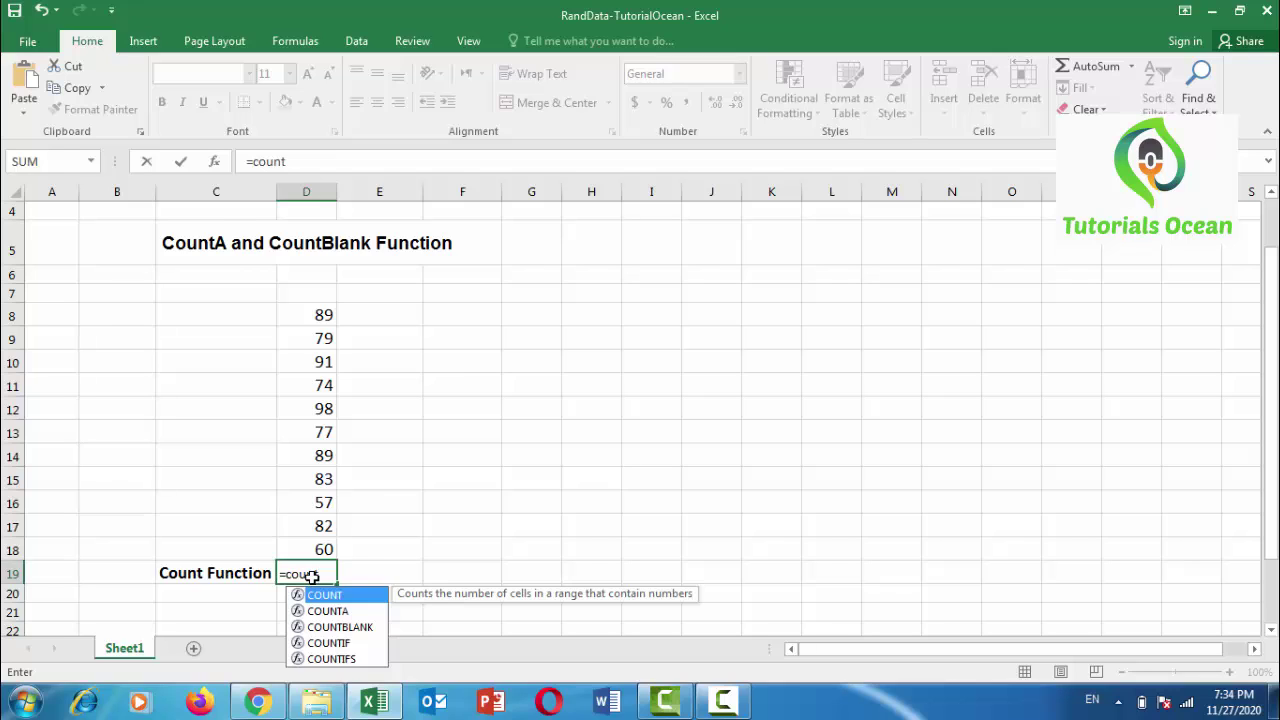
{"action": "type", "text": "("}
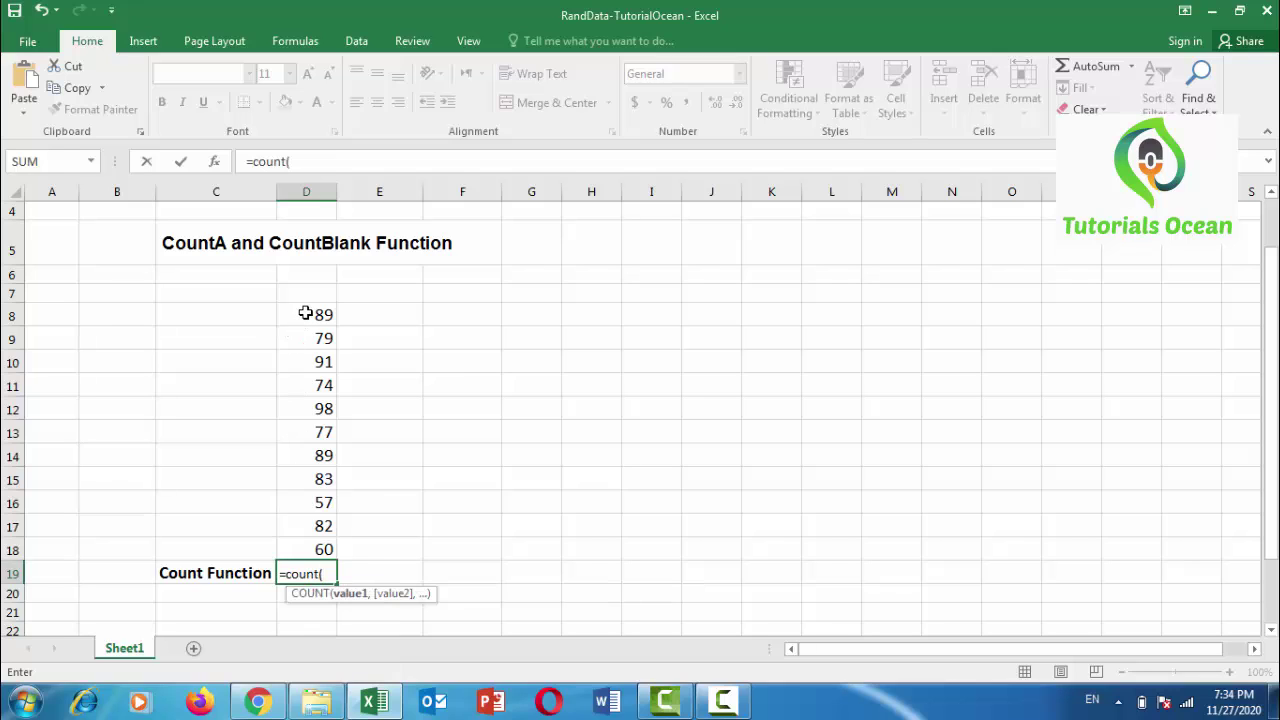
{"action": "left_click_drag", "start_coordinate": [305, 313], "coordinate": [314, 545]}
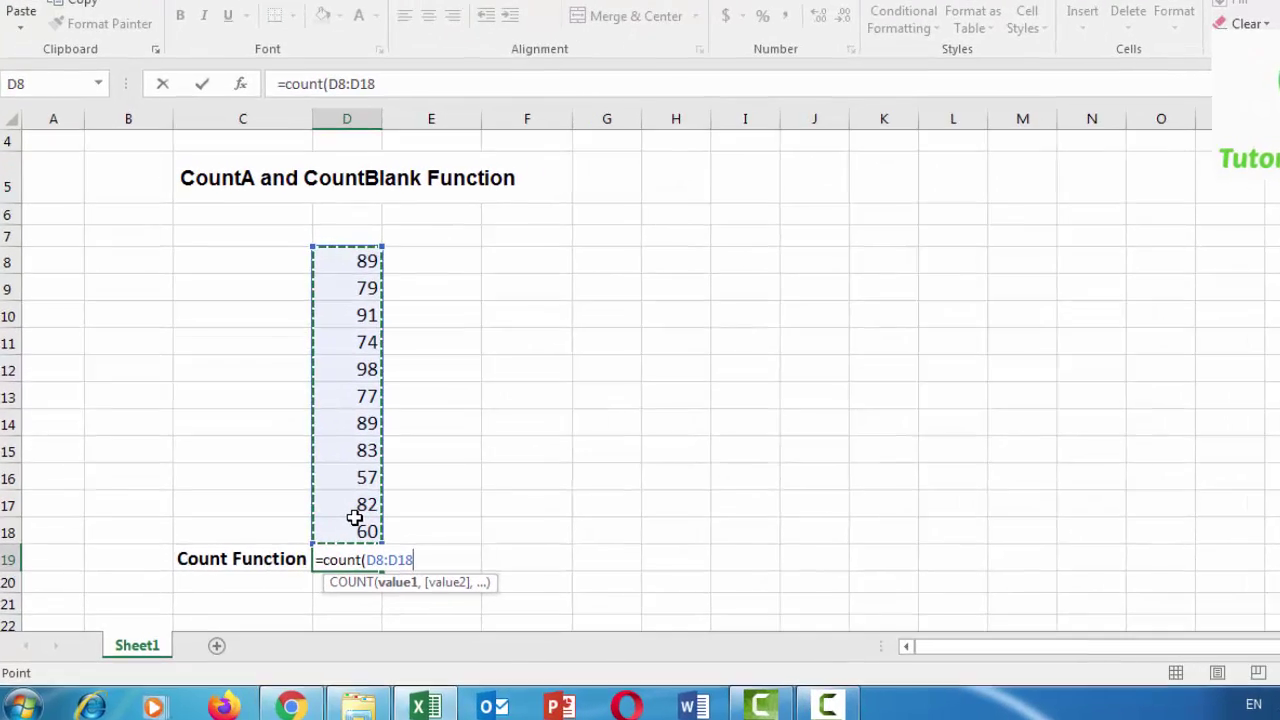
{"action": "type", "text": ")"}
{"action": "key", "text": "Return"}
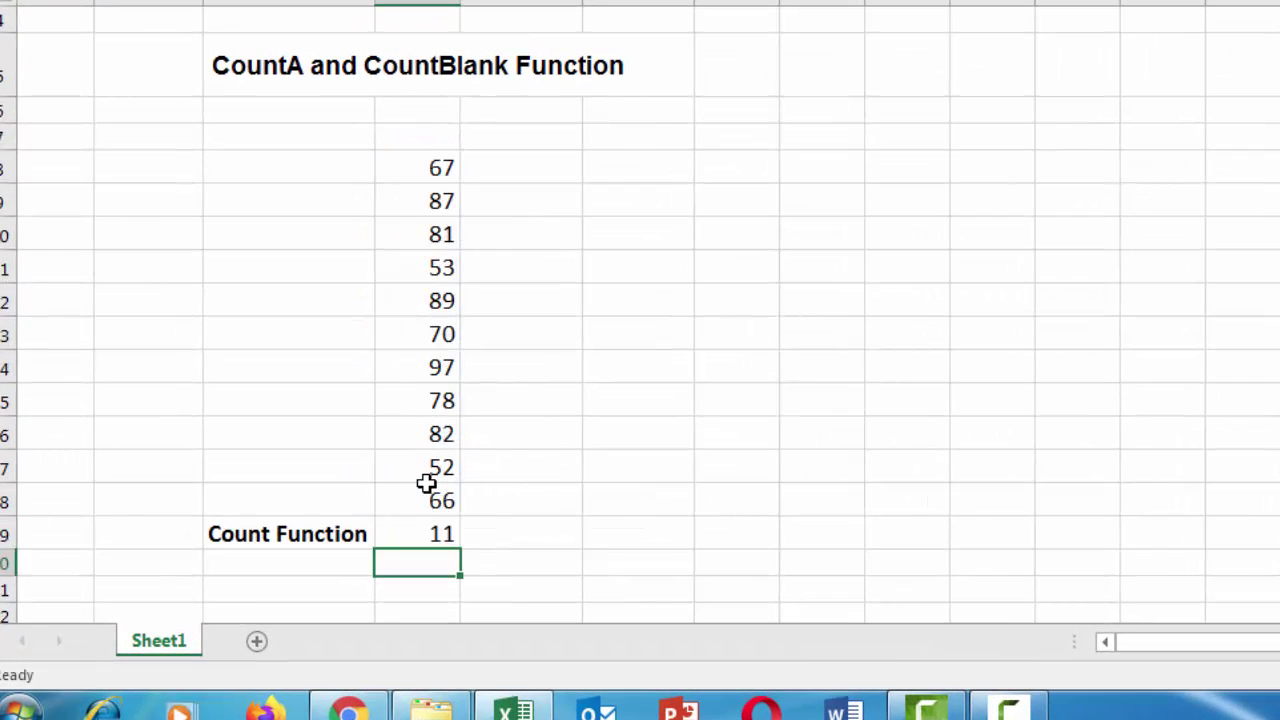
{"action": "left_click", "coordinate": [427, 535]}
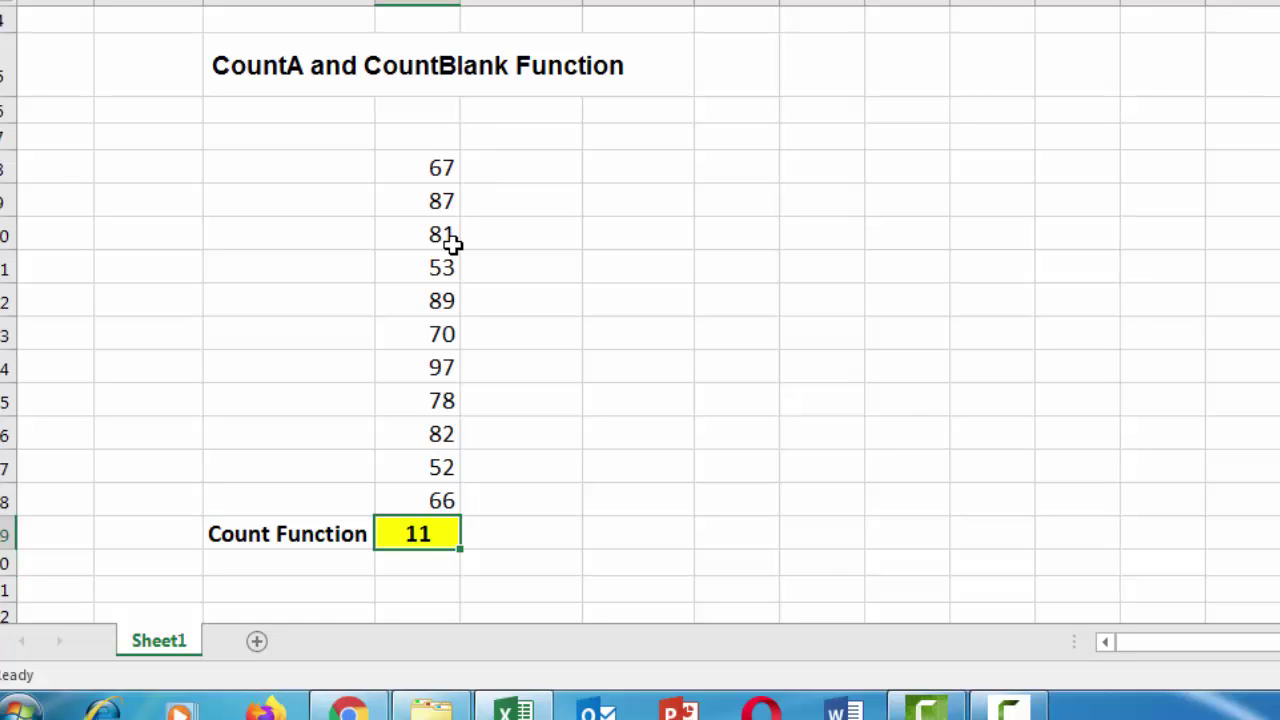
Replace the random number in cell D11 with the text "Tutorial".
{"action": "left_click", "coordinate": [447, 279]}
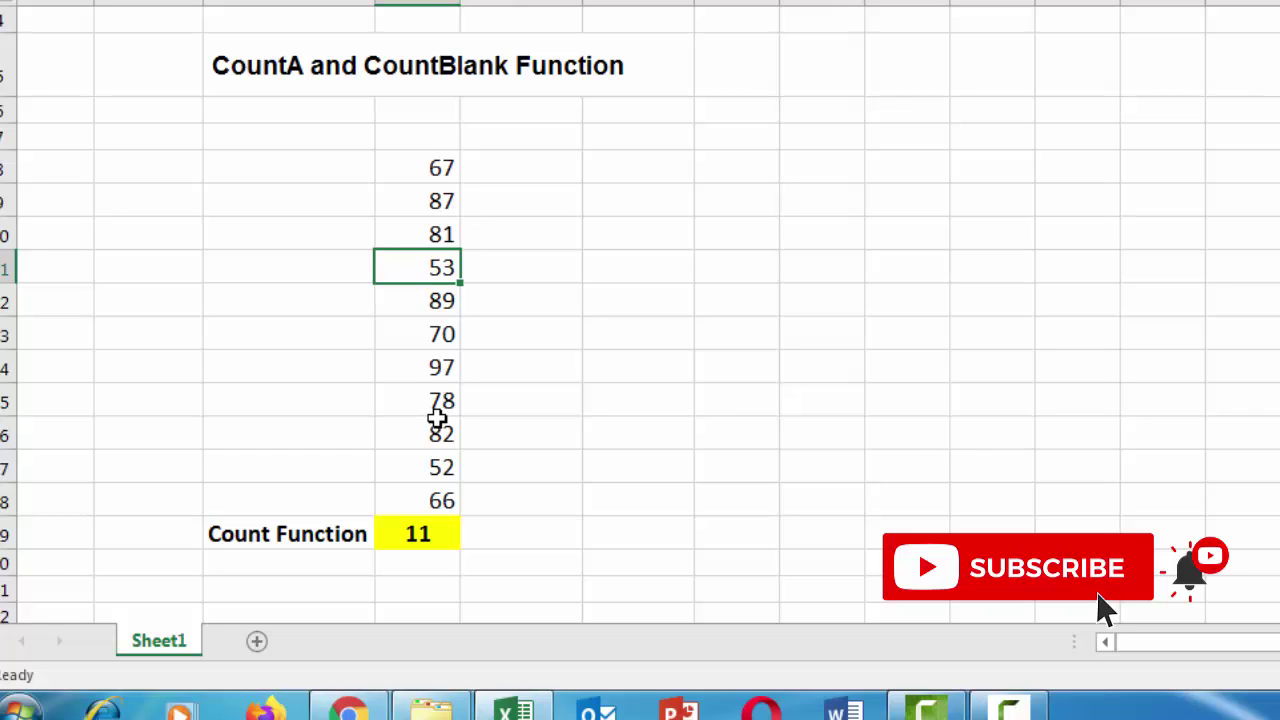
{"action": "left_click", "coordinate": [506, 329]}
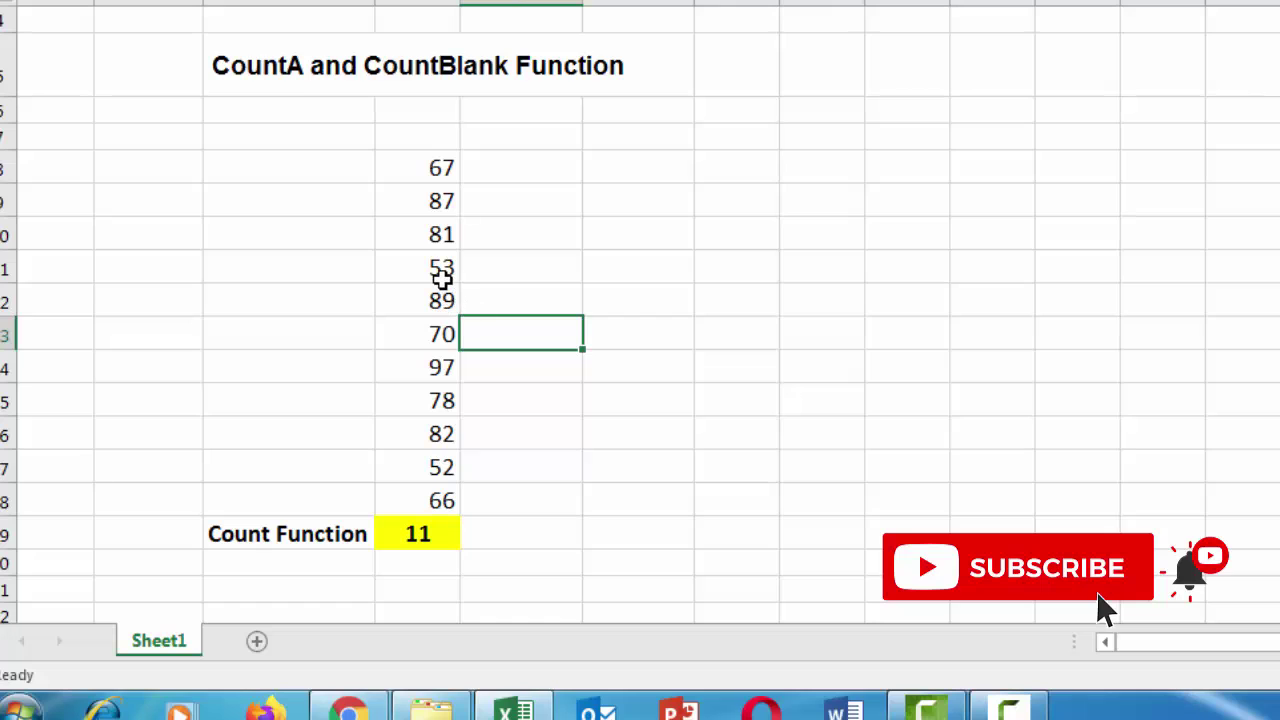
{"action": "left_click", "coordinate": [443, 277]}
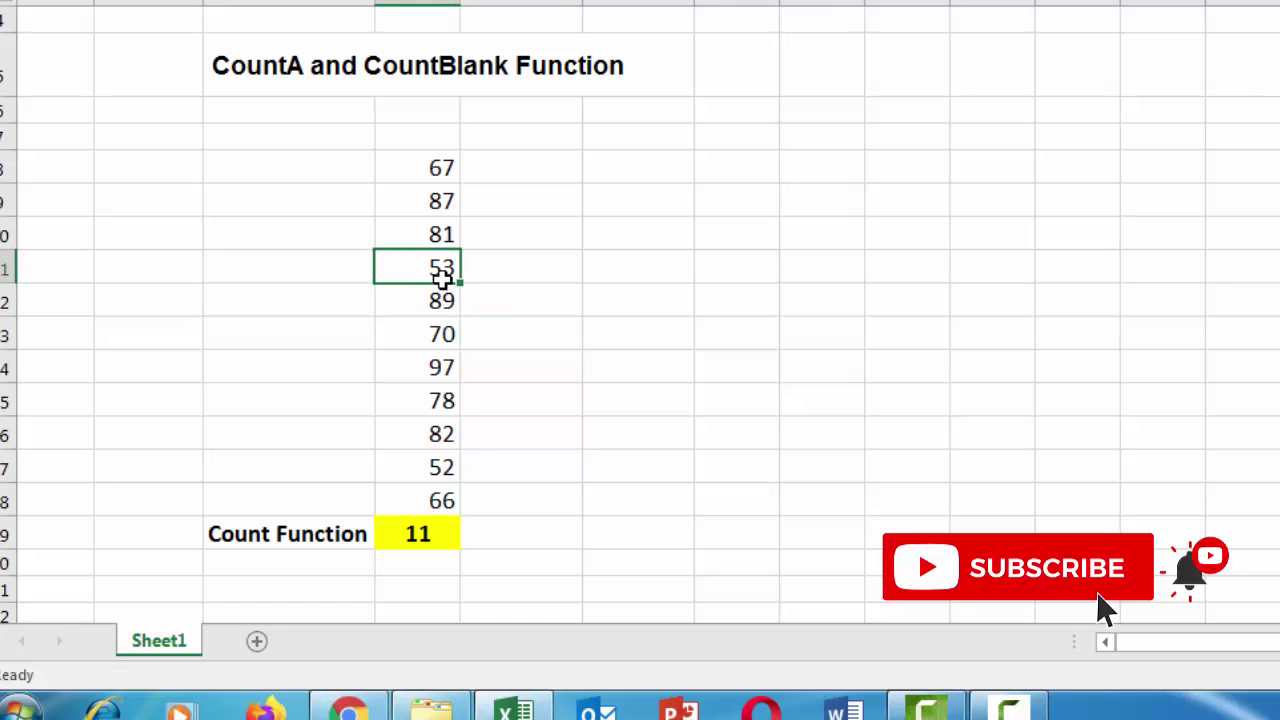
{"action": "type", "text": "Tu"}
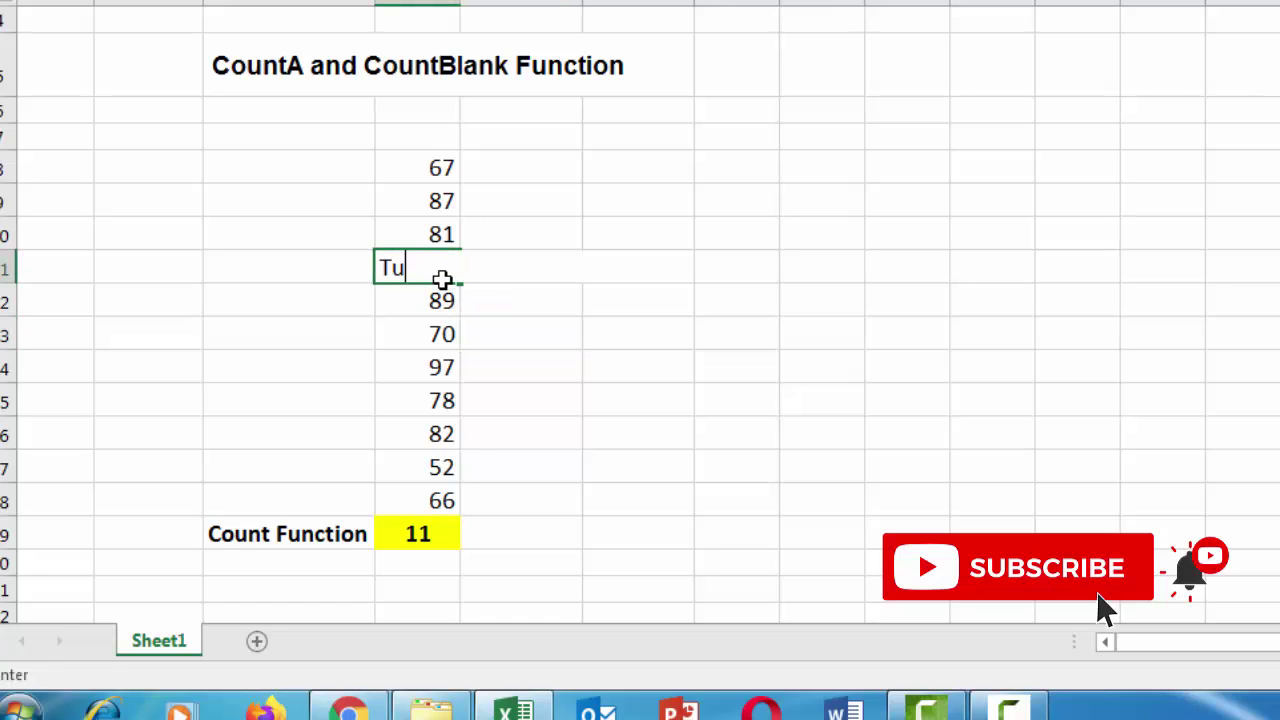
{"action": "type", "text": "torials"}
{"action": "key", "text": "BackSpace"}
{"action": "key", "text": "Return"}
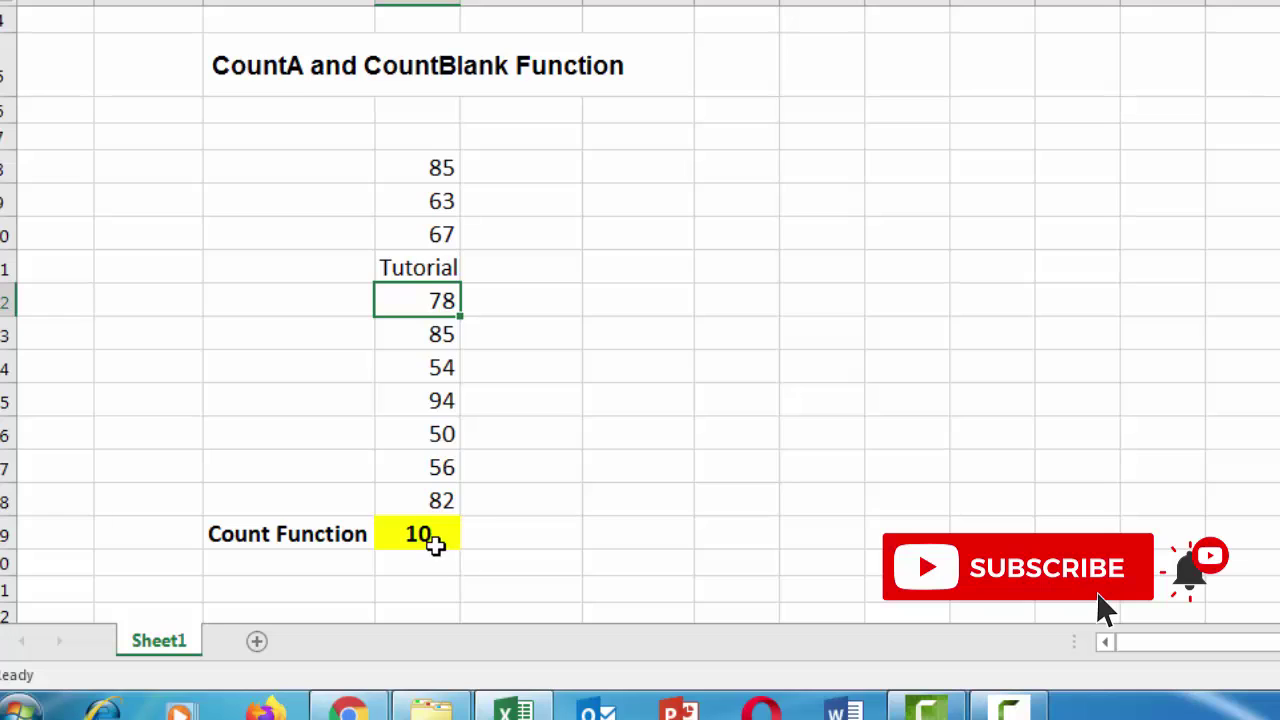
{"action": "left_click_drag", "start_coordinate": [429, 540], "coordinate": [506, 540]}
{"action": "left_click", "coordinate": [508, 542]}
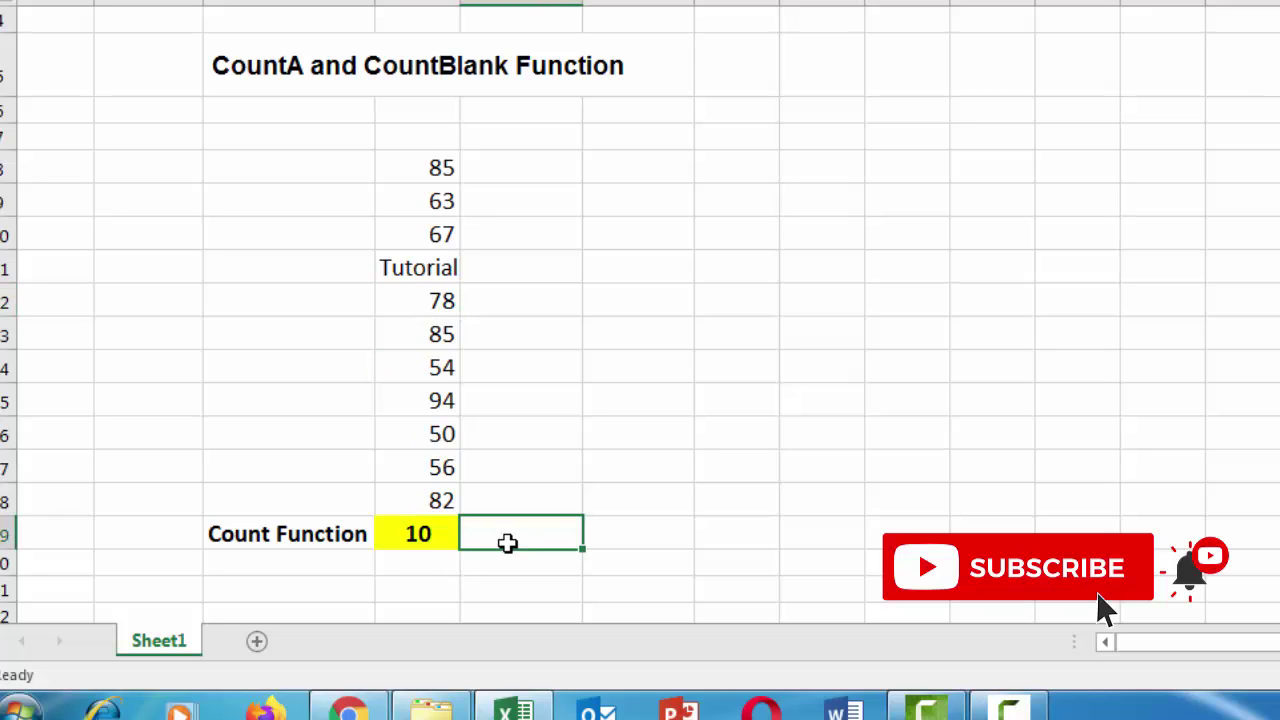
{"action": "left_click", "coordinate": [431, 279]}
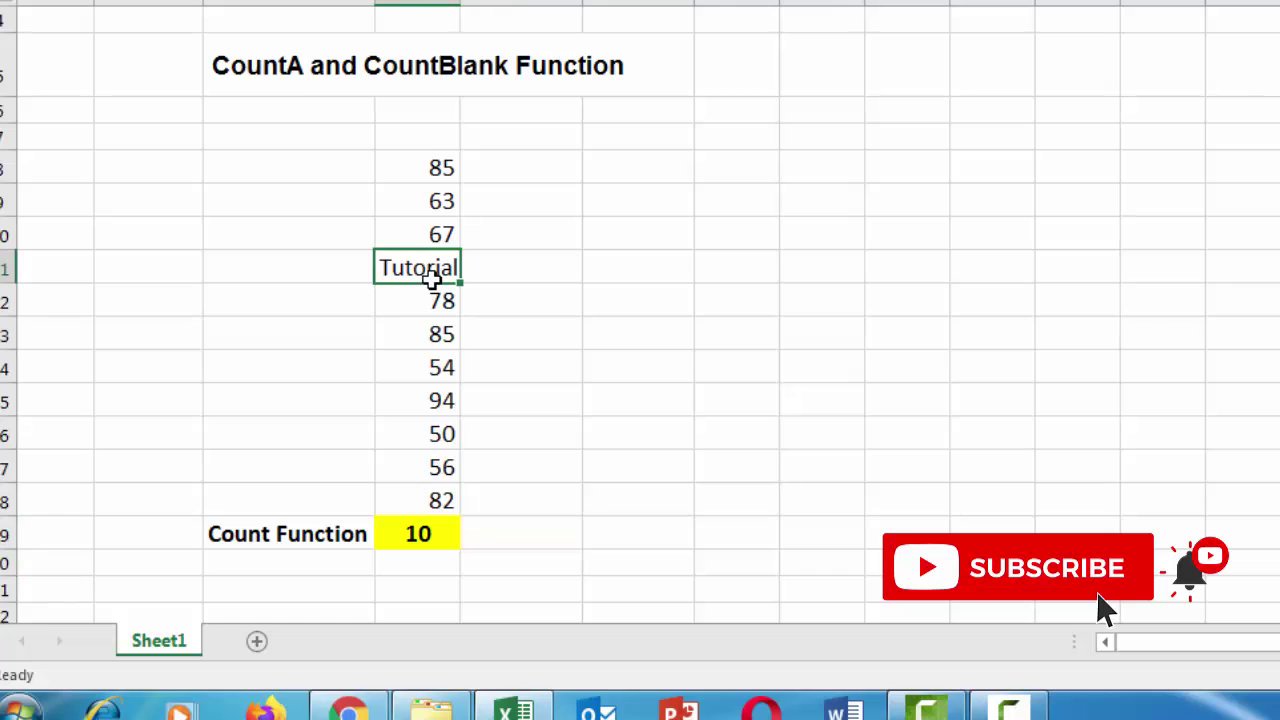
{"action": "left_click", "coordinate": [437, 430]}
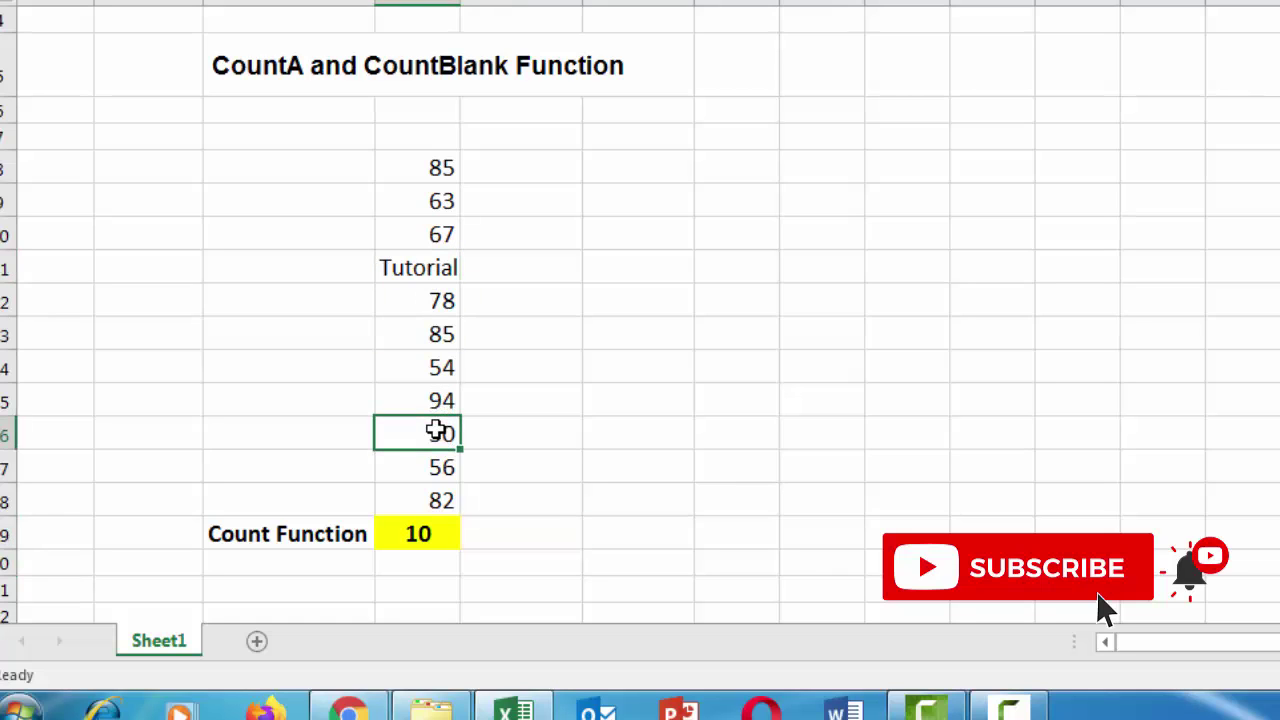
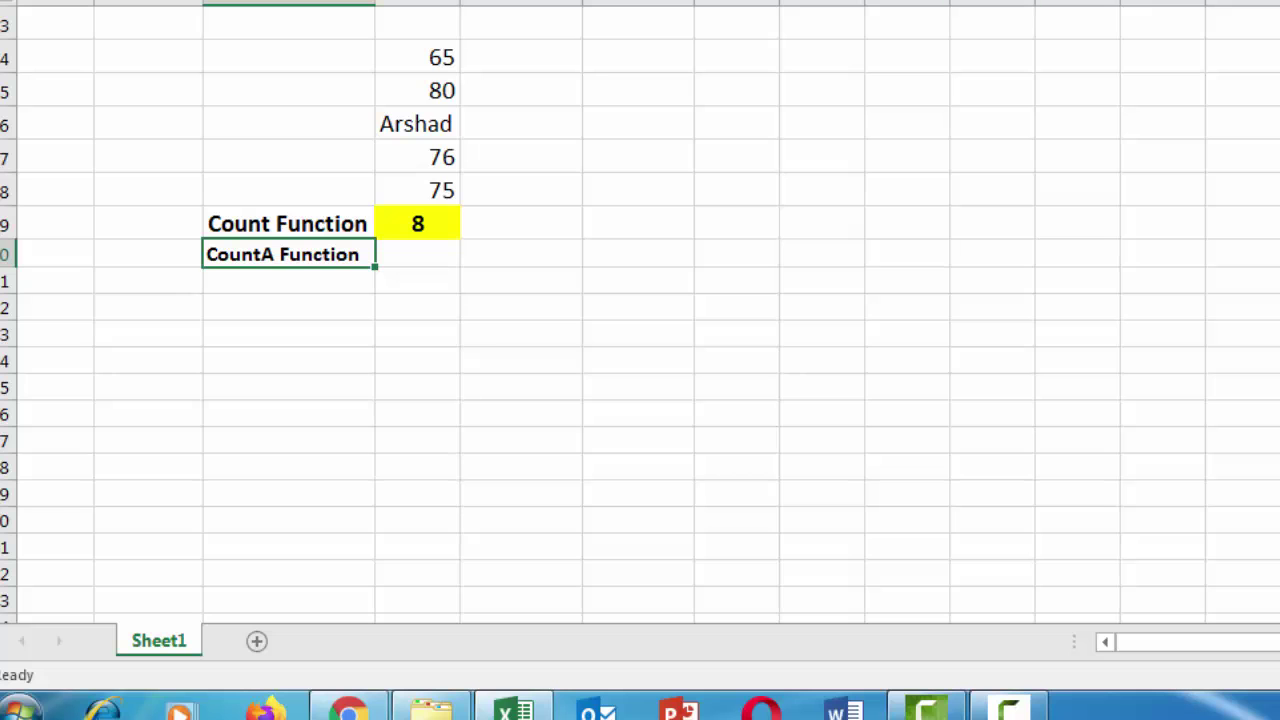
Enlarge the "CountA Function" label in C20 to match the "Count Function" label and widen column C to fit it.
{"action": "scroll", "coordinate": [640, 314], "scroll_direction": "up", "scroll_amount": 2}
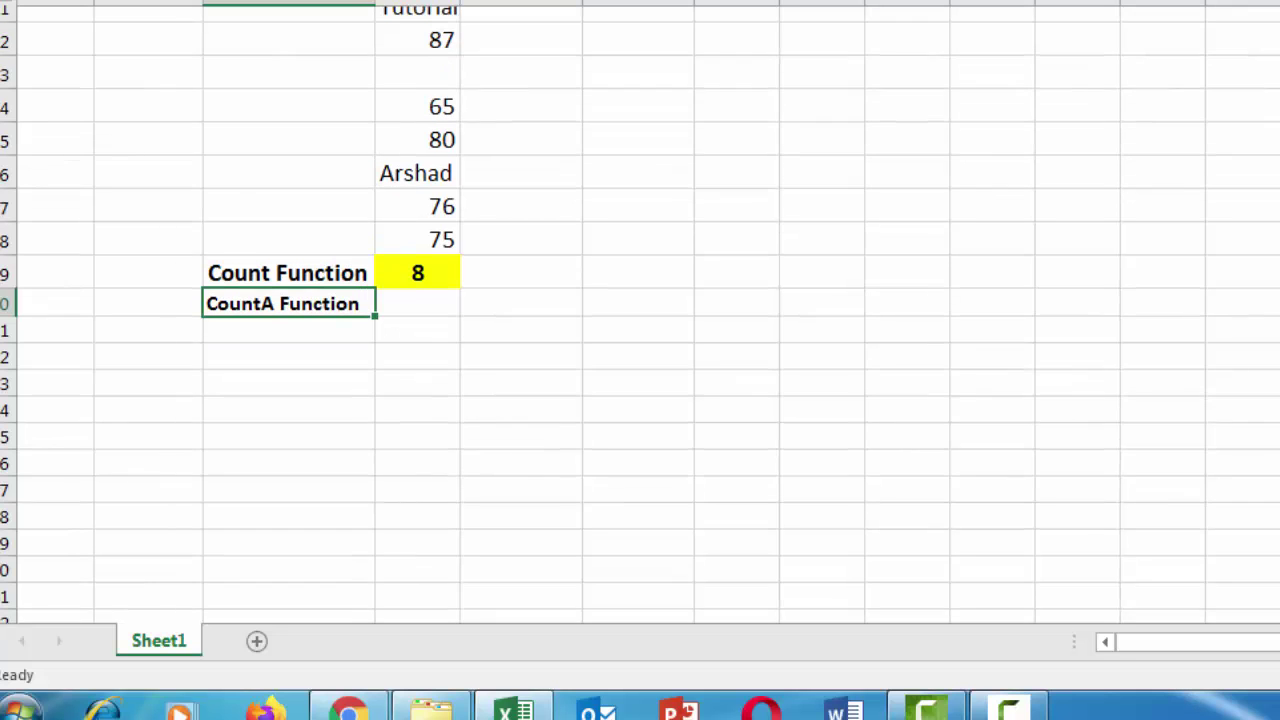
{"action": "scroll", "coordinate": [640, 314], "scroll_direction": "up", "scroll_amount": 1}
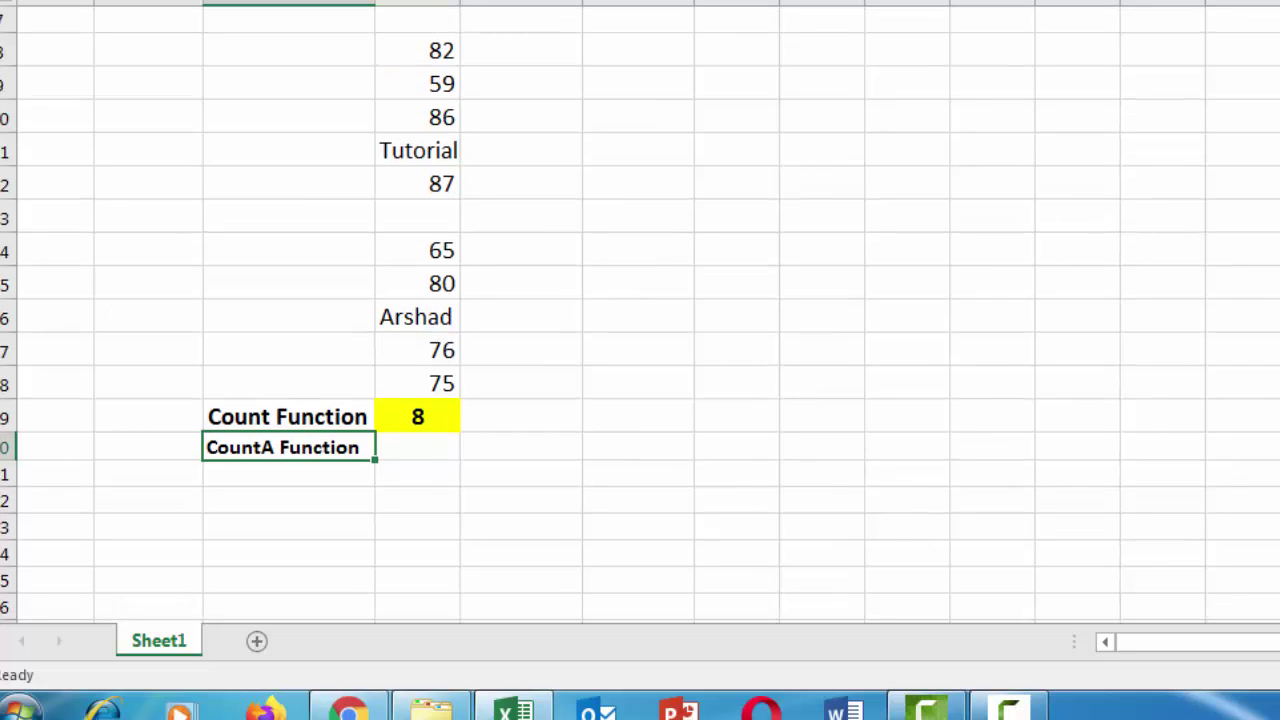
{"action": "key", "text": "ctrl+shift+period"}
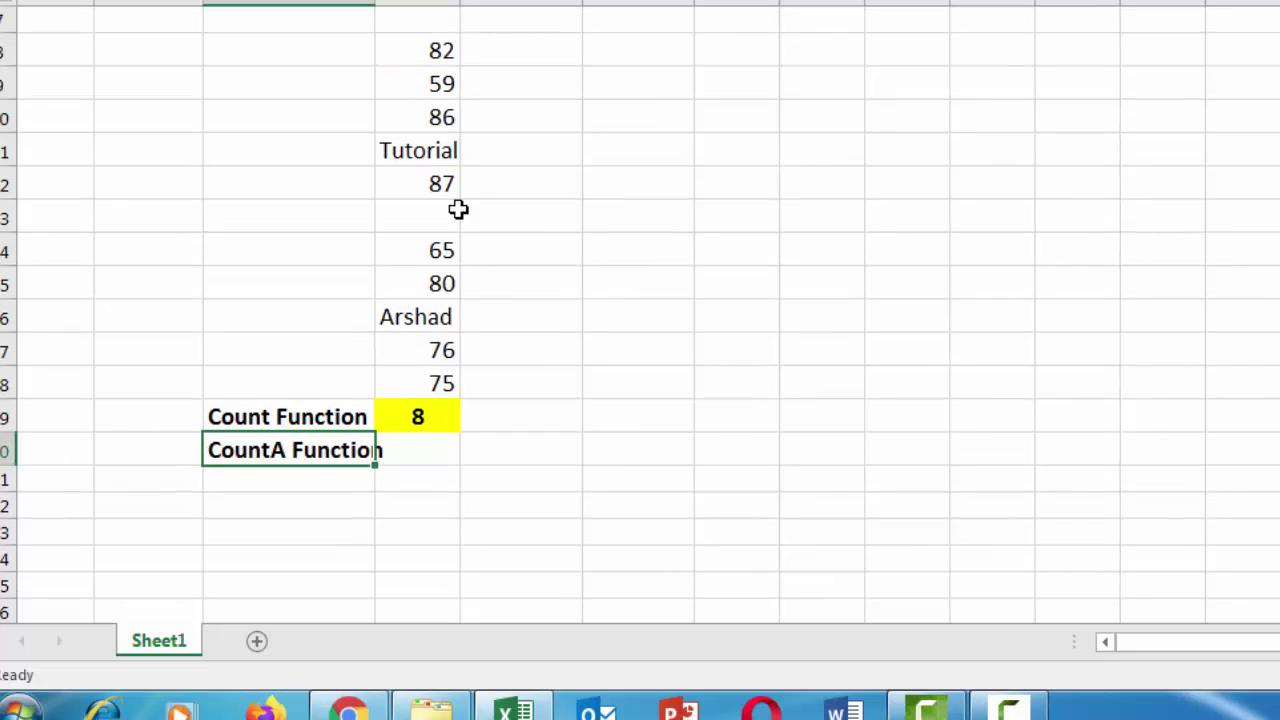
{"action": "left_click_drag", "start_coordinate": [373, 3], "coordinate": [407, 3]}
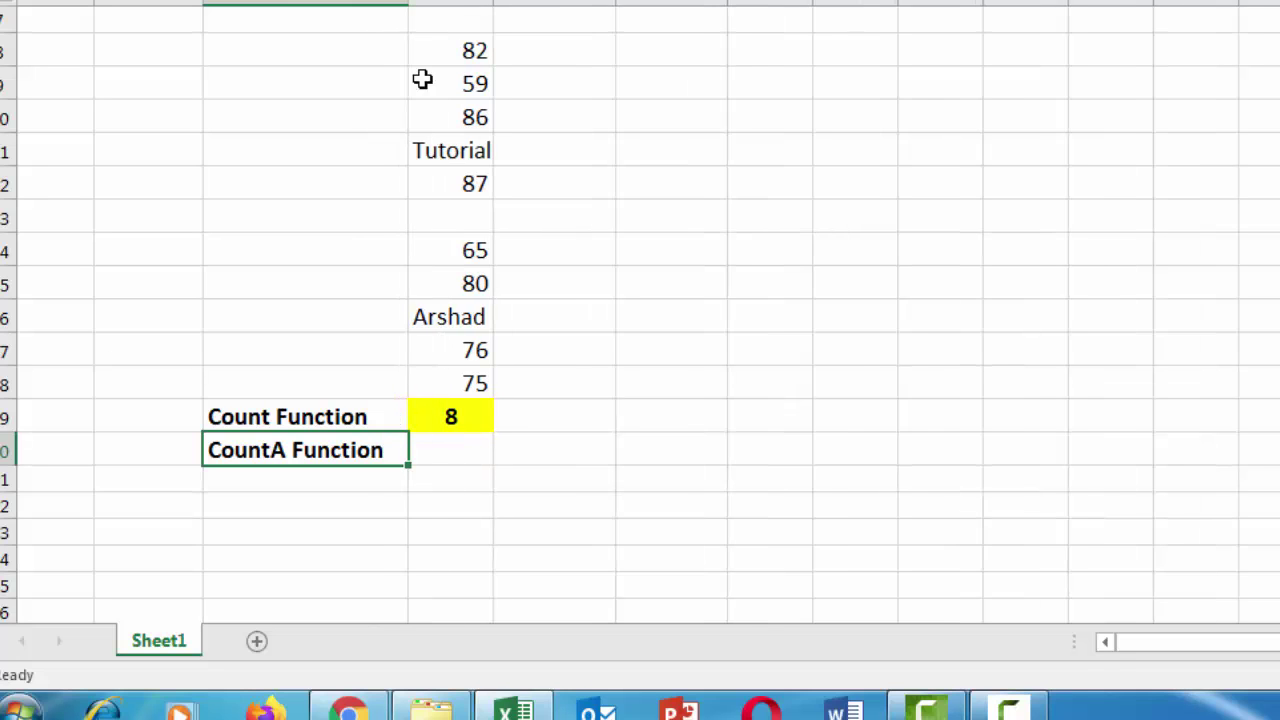
Enter the note "String / Values" in cell F20 and enlarge its font to match the row labels.
{"action": "left_click", "coordinate": [474, 447]}
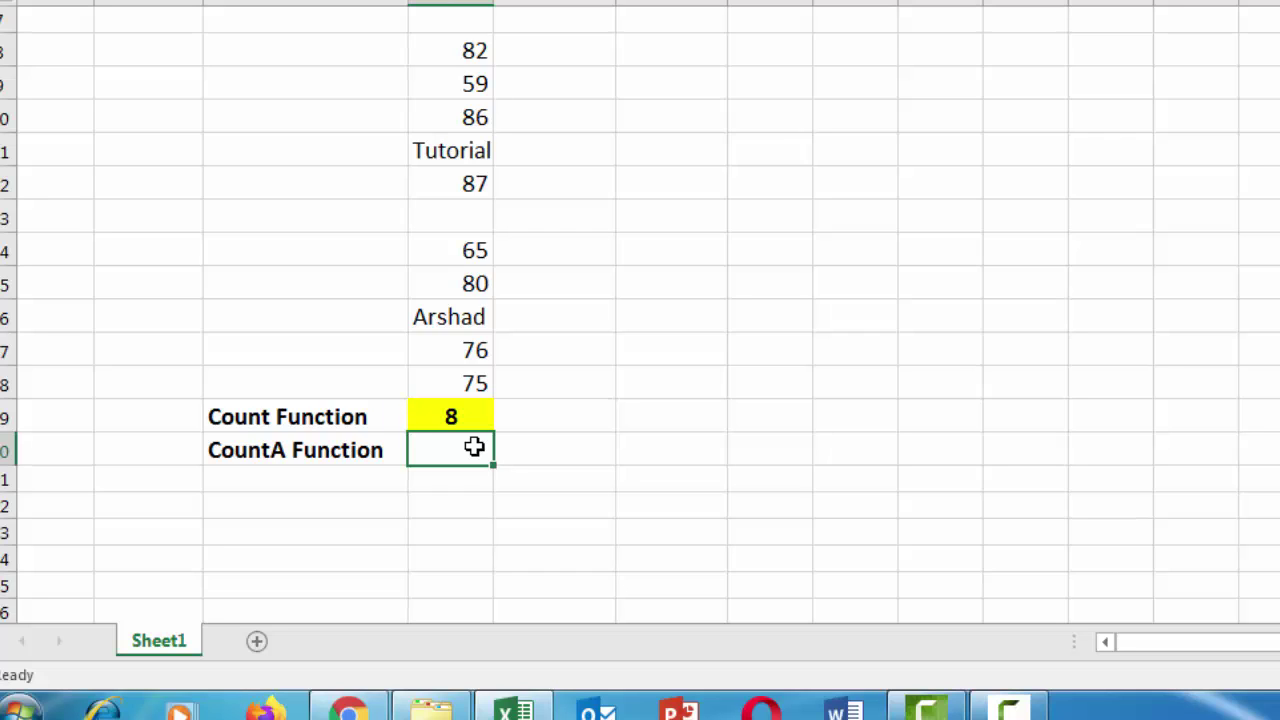
{"action": "left_click", "coordinate": [458, 208]}
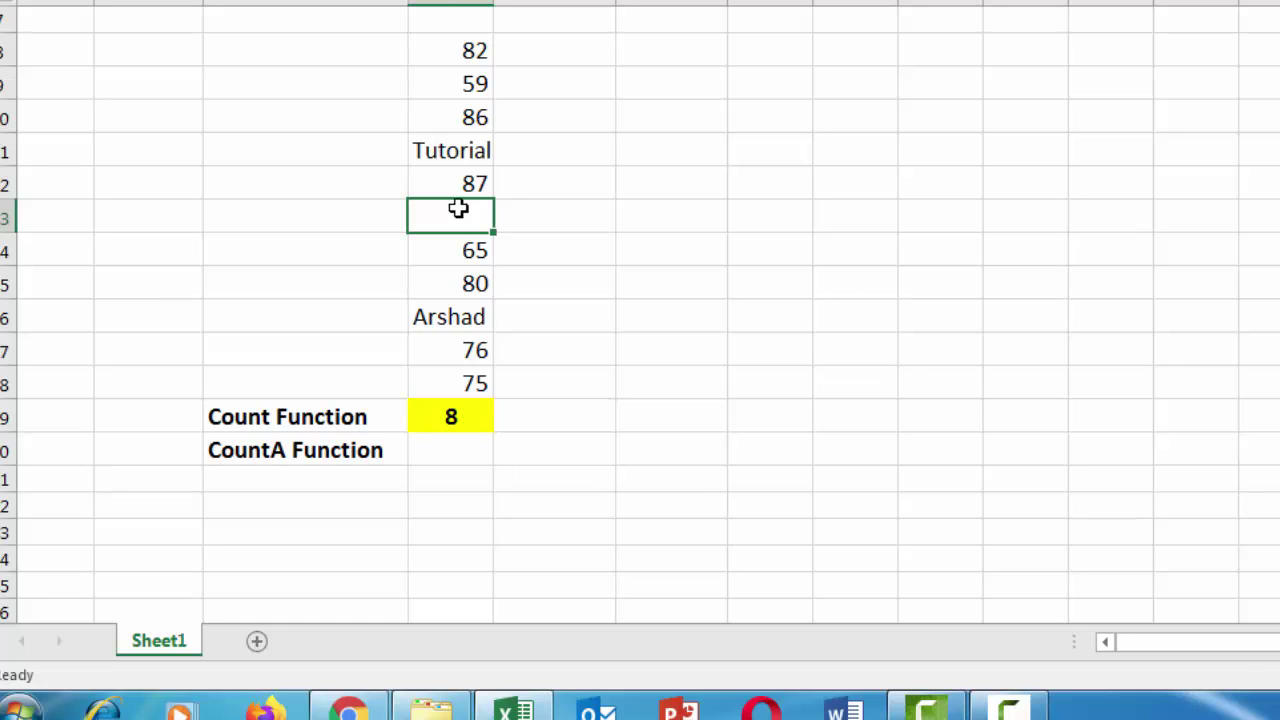
{"action": "left_click", "coordinate": [700, 458]}
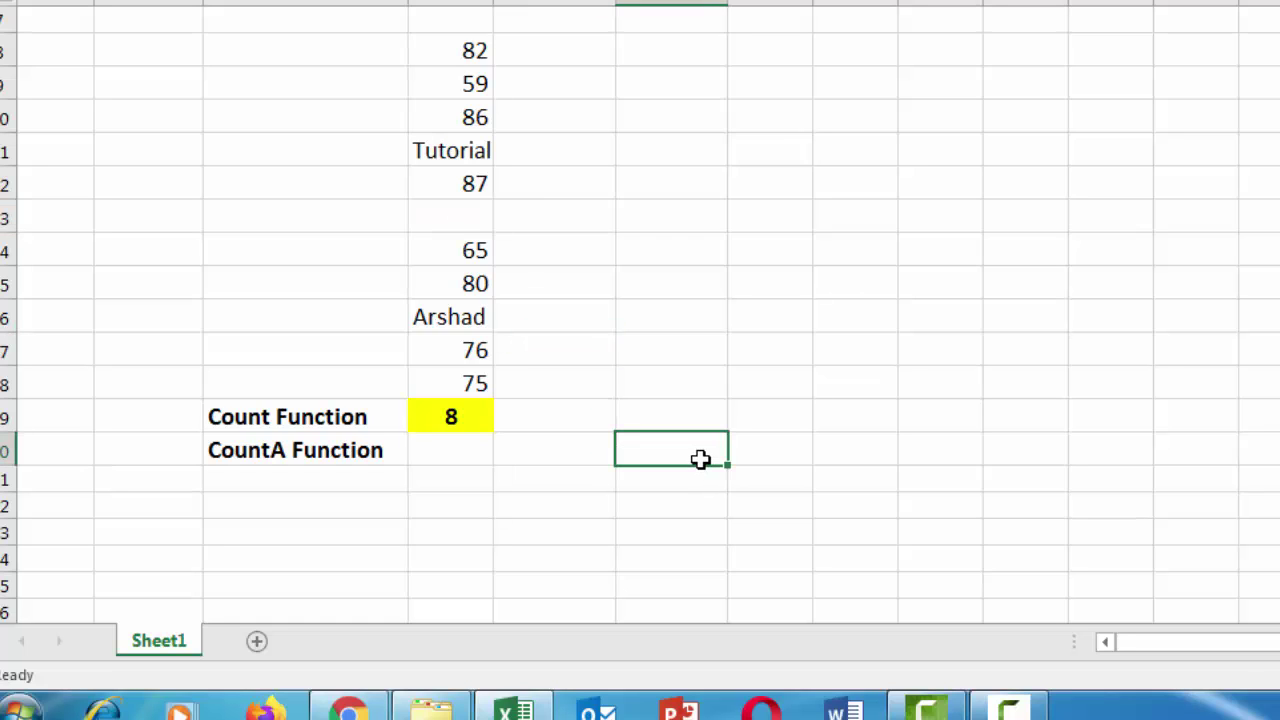
{"action": "type", "text": "String / Values"}
{"action": "key", "text": "Return"}
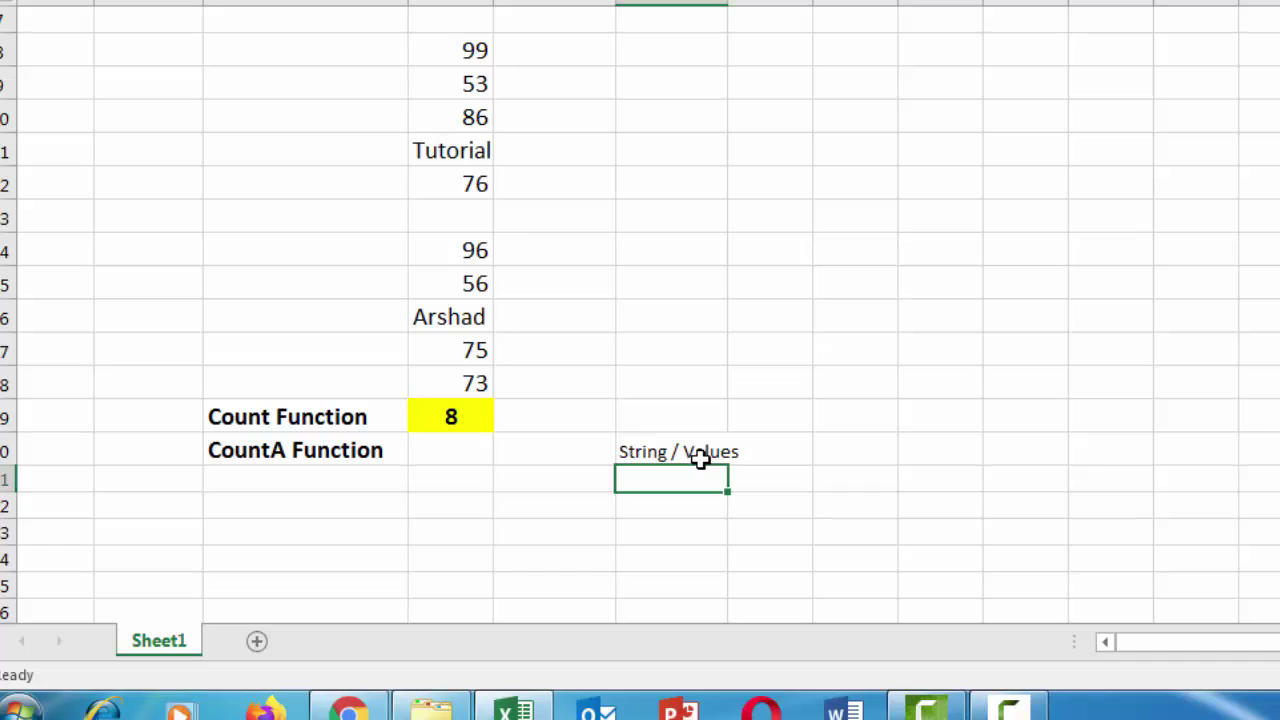
{"action": "left_click", "coordinate": [700, 456]}
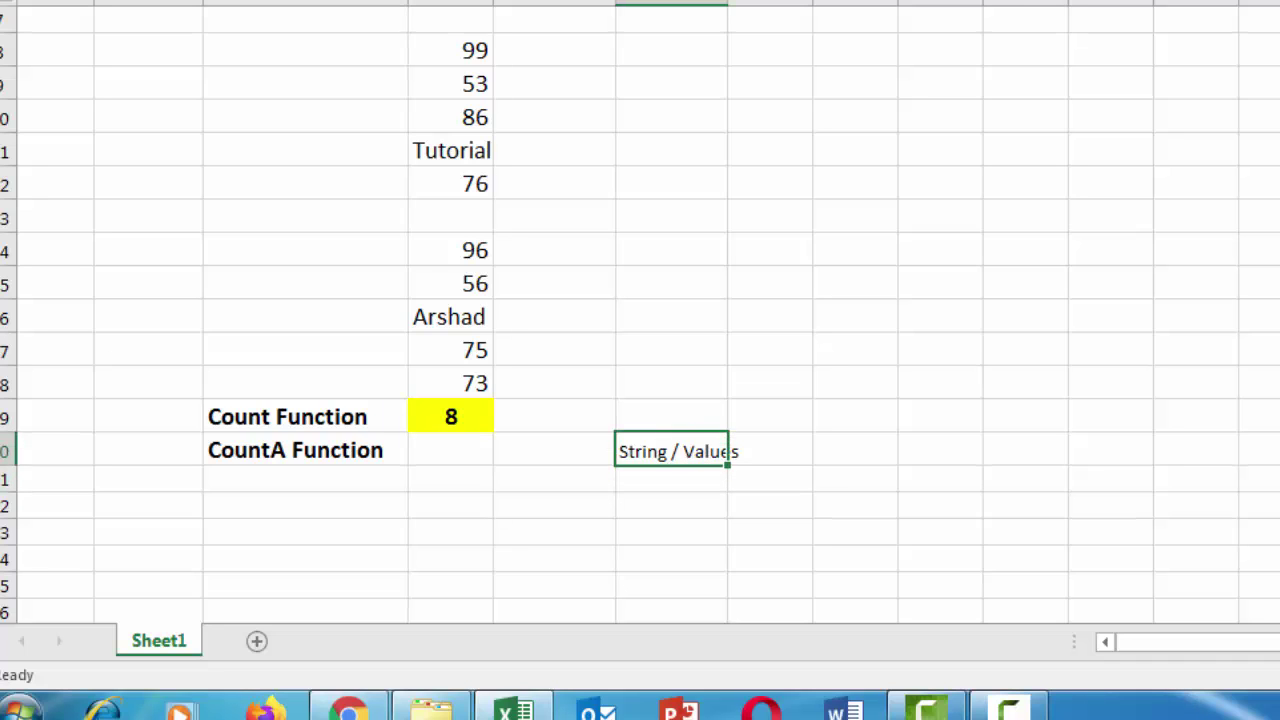
{"action": "left_click", "coordinate": [320, 0]}
{"action": "left_click", "coordinate": [320, 0]}
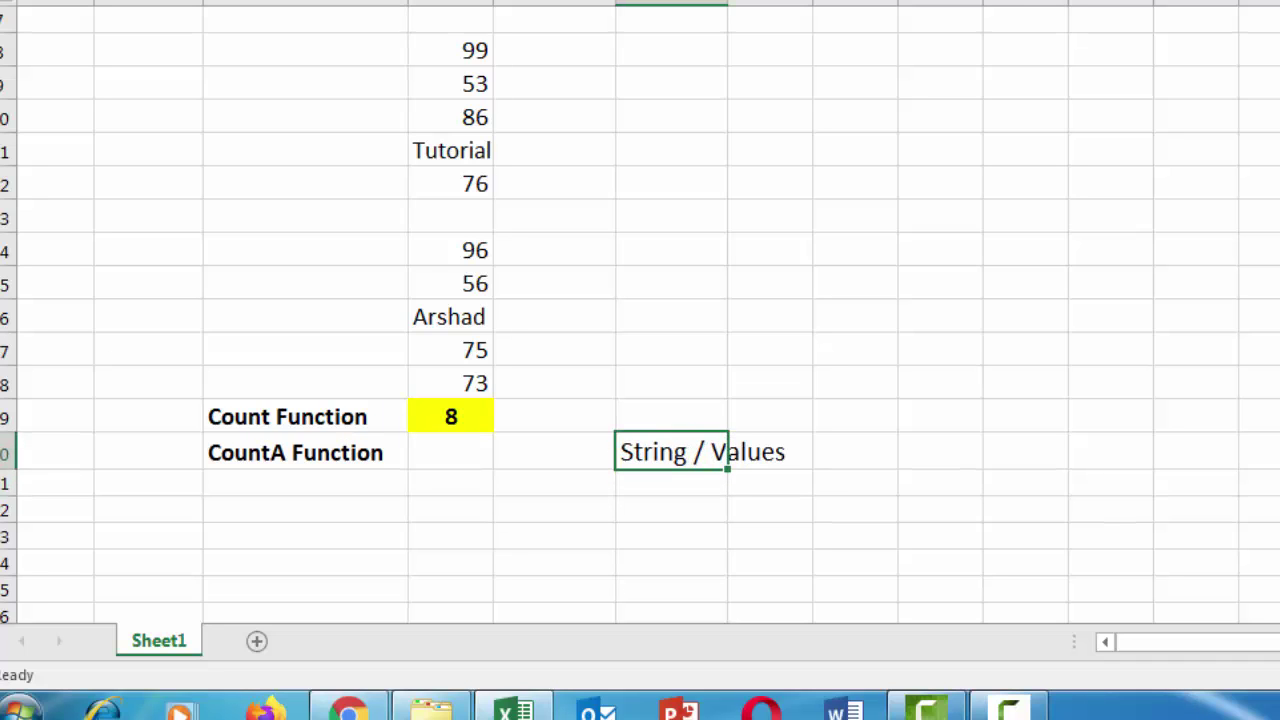
Enter a COUNTA formula over D8:D18 in cell D20, beside the "CountA Function" label.
{"action": "left_click", "coordinate": [450, 453]}
{"action": "type", "text": "=count"}
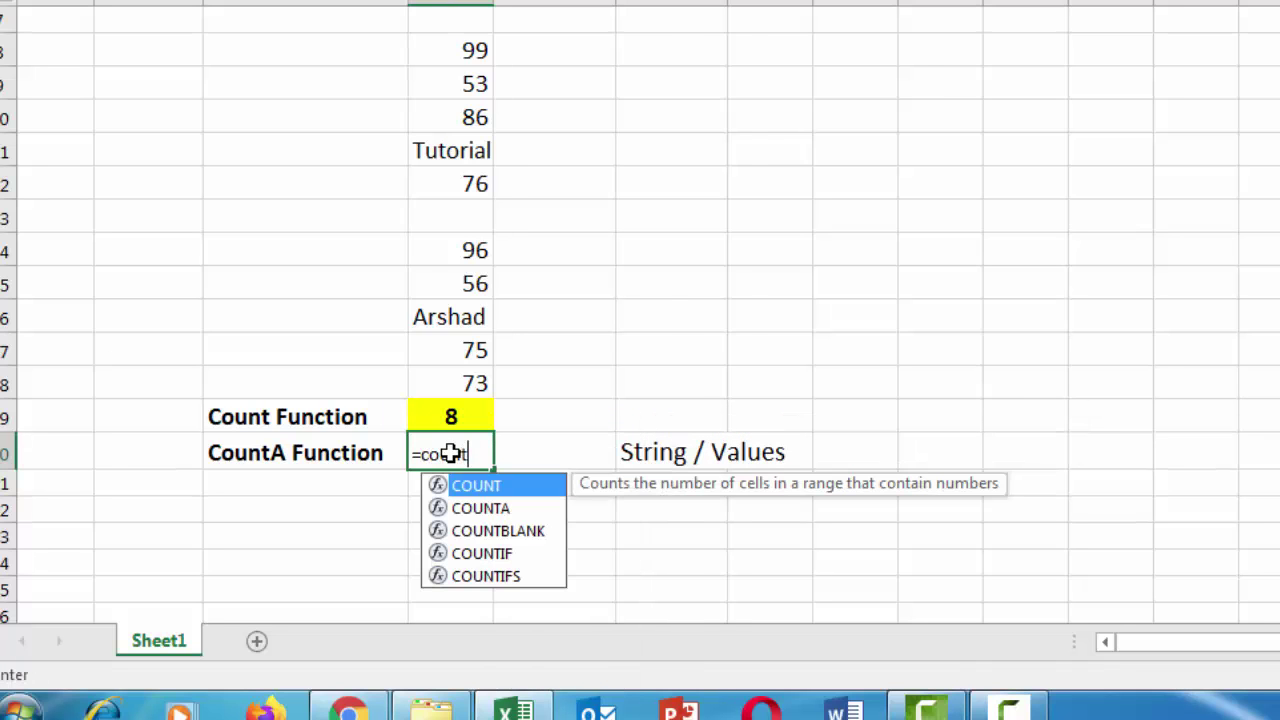
{"action": "type", "text": "A"}
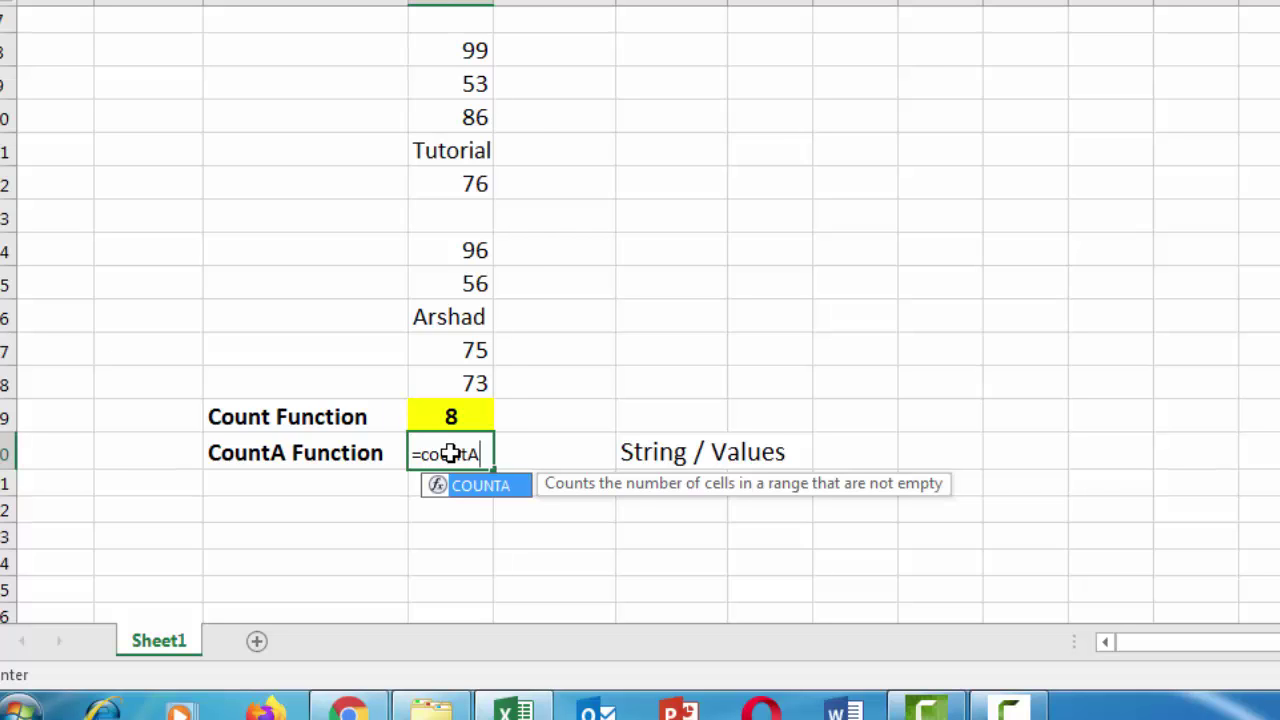
{"action": "type", "text": "("}
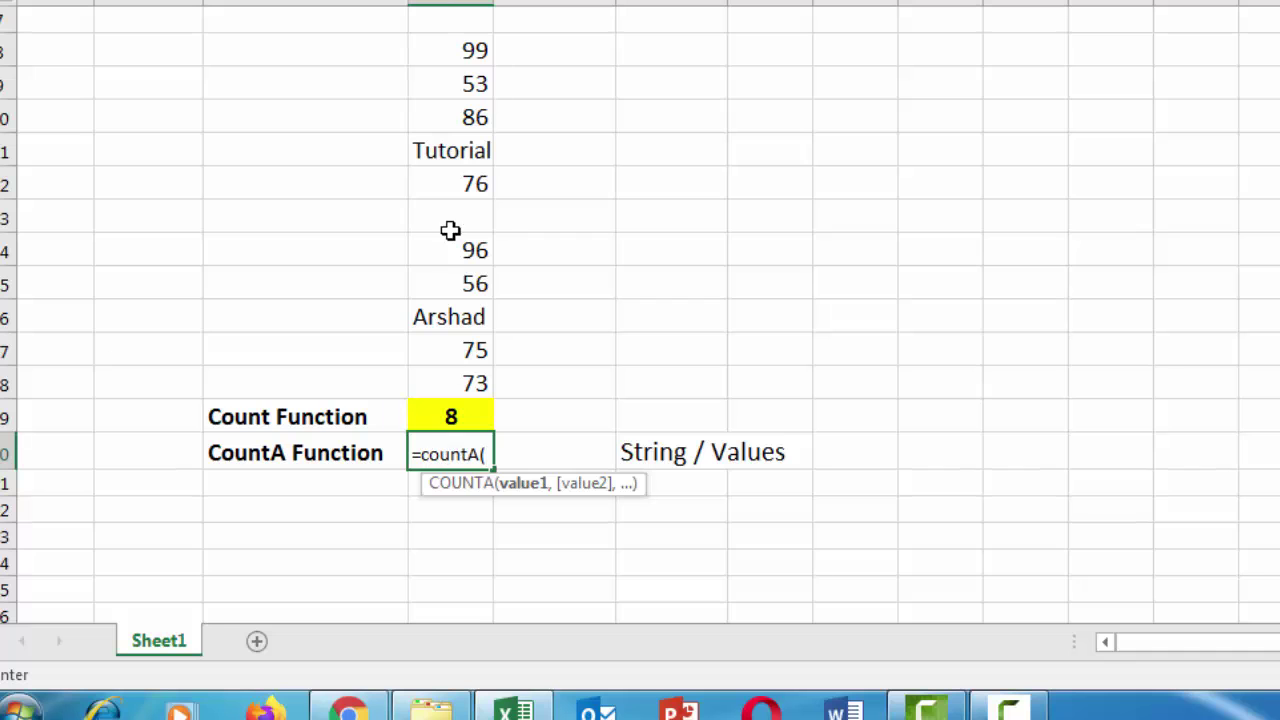
{"action": "left_click", "coordinate": [465, 52]}
{"action": "left_click_drag", "start_coordinate": [465, 52], "coordinate": [436, 385]}
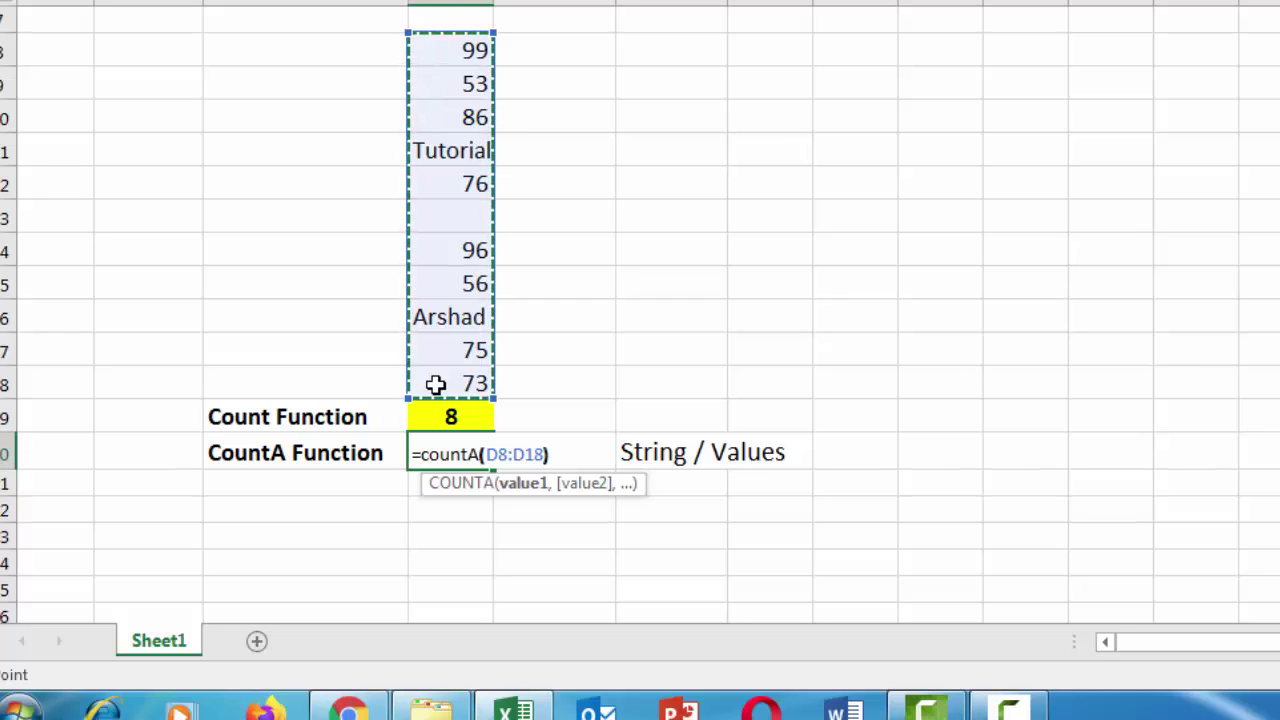
{"action": "type", "text": ")"}
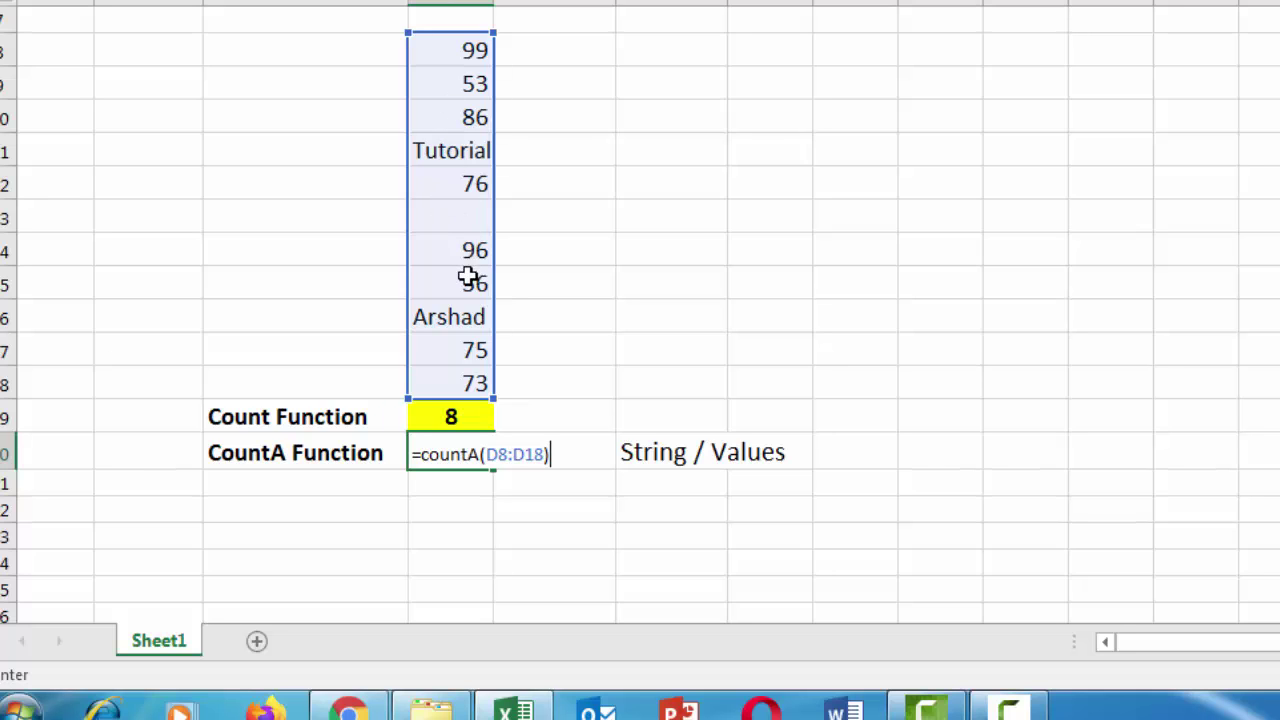
{"action": "type", "text": ")"}
{"action": "key", "text": "BackSpace"}
{"action": "key", "text": "Return"}
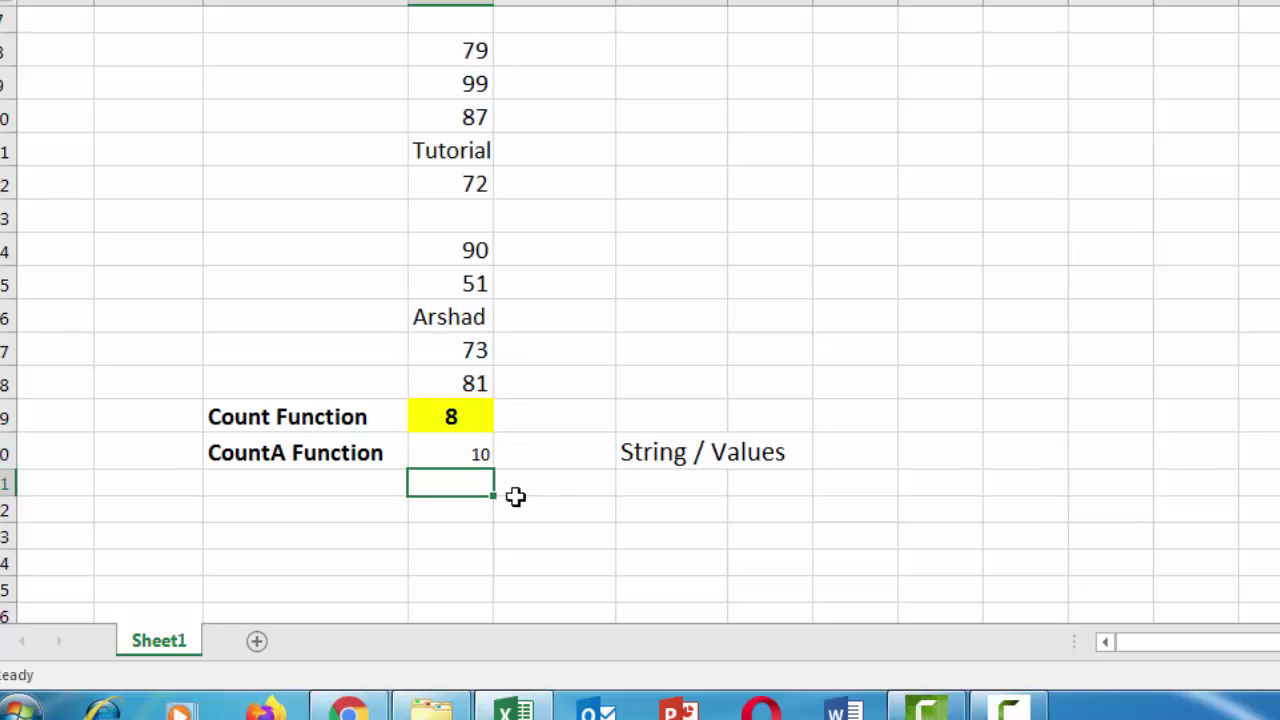
Format the COUNTA result in D20 bold, larger and centered with a light green fill.
{"action": "left_click", "coordinate": [462, 457]}
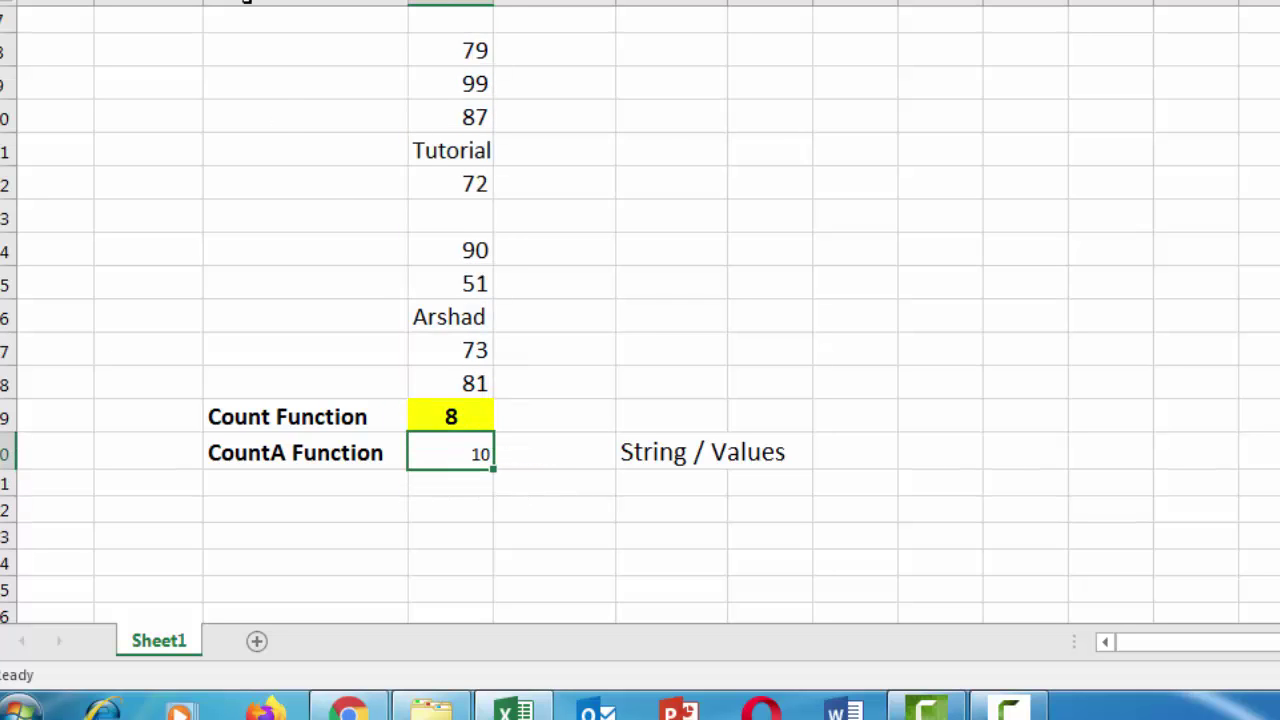
{"action": "key", "text": "ctrl+b"}
{"action": "key", "text": "ctrl+shift+period"}
{"action": "key", "text": "ctrl+shift+period"}
{"action": "left_click", "coordinate": [409, 0]}
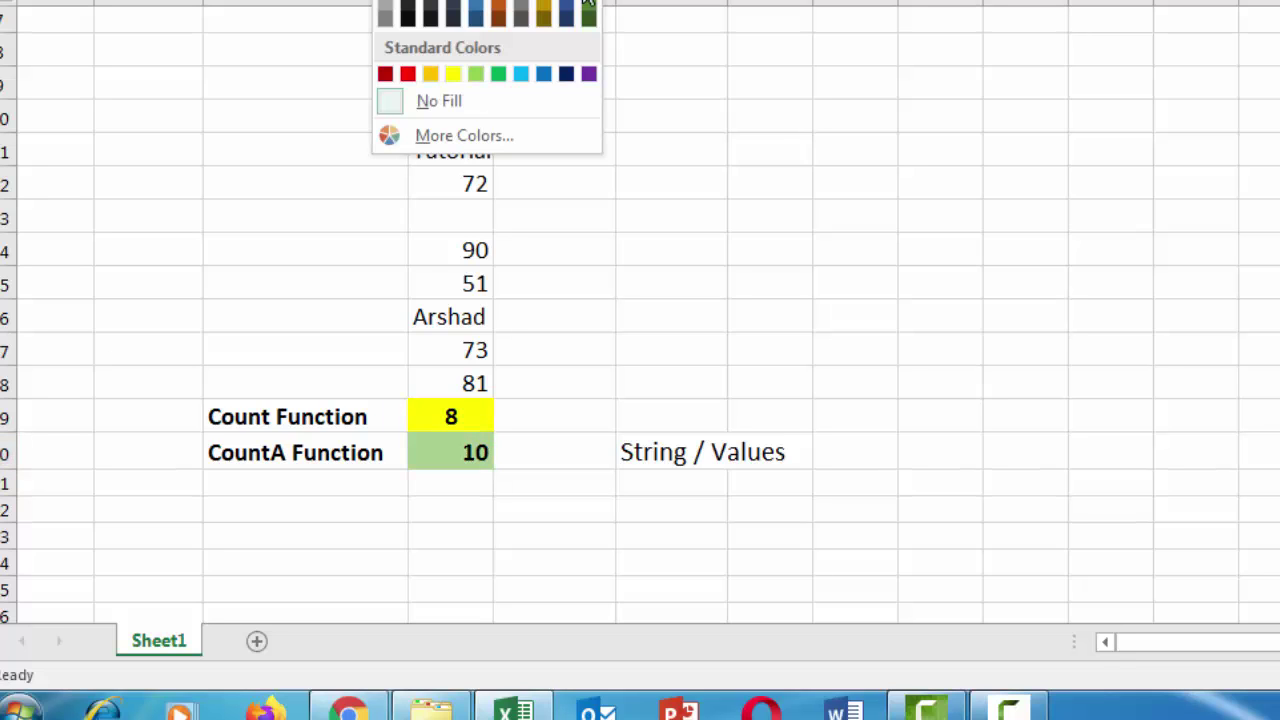
{"action": "left_click", "coordinate": [589, 10]}
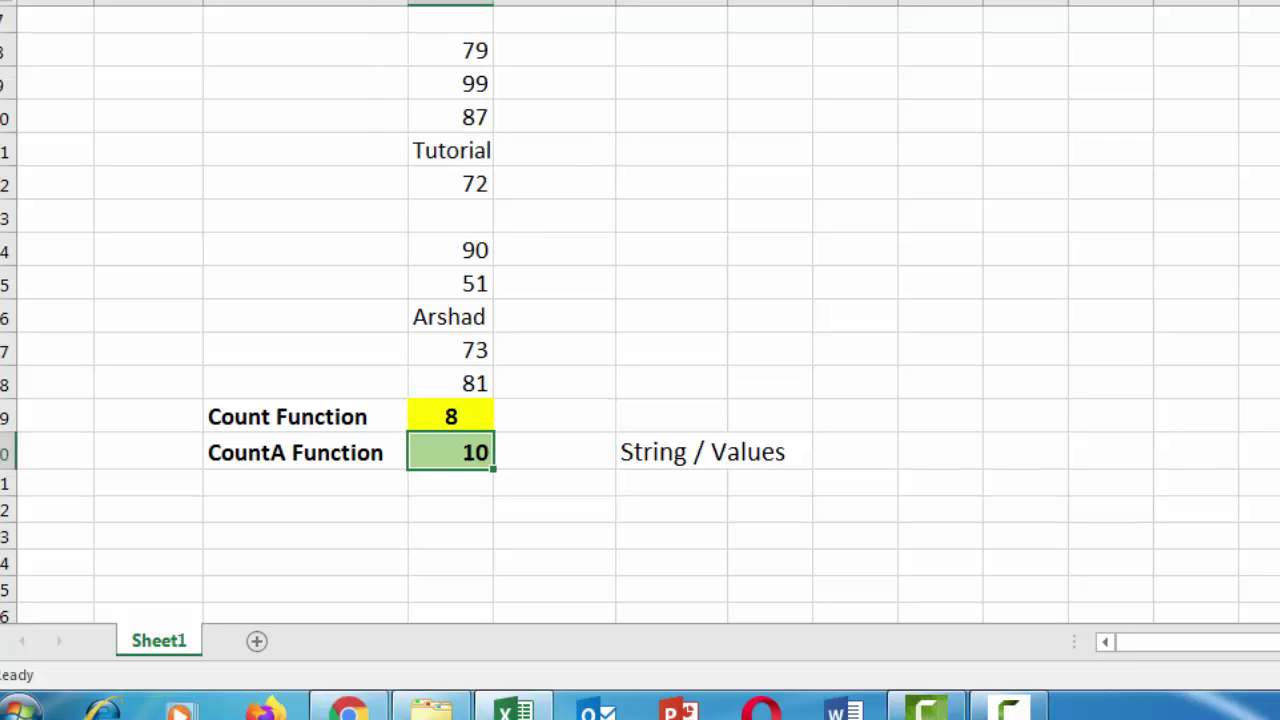
{"action": "key", "text": "alt+h"}
{"action": "key", "text": "a"}
{"action": "key", "text": "c"}
Enter the note "Count function ignore string / blank" in cell F19, in the COUNT result's row.
{"action": "left_click", "coordinate": [627, 416]}
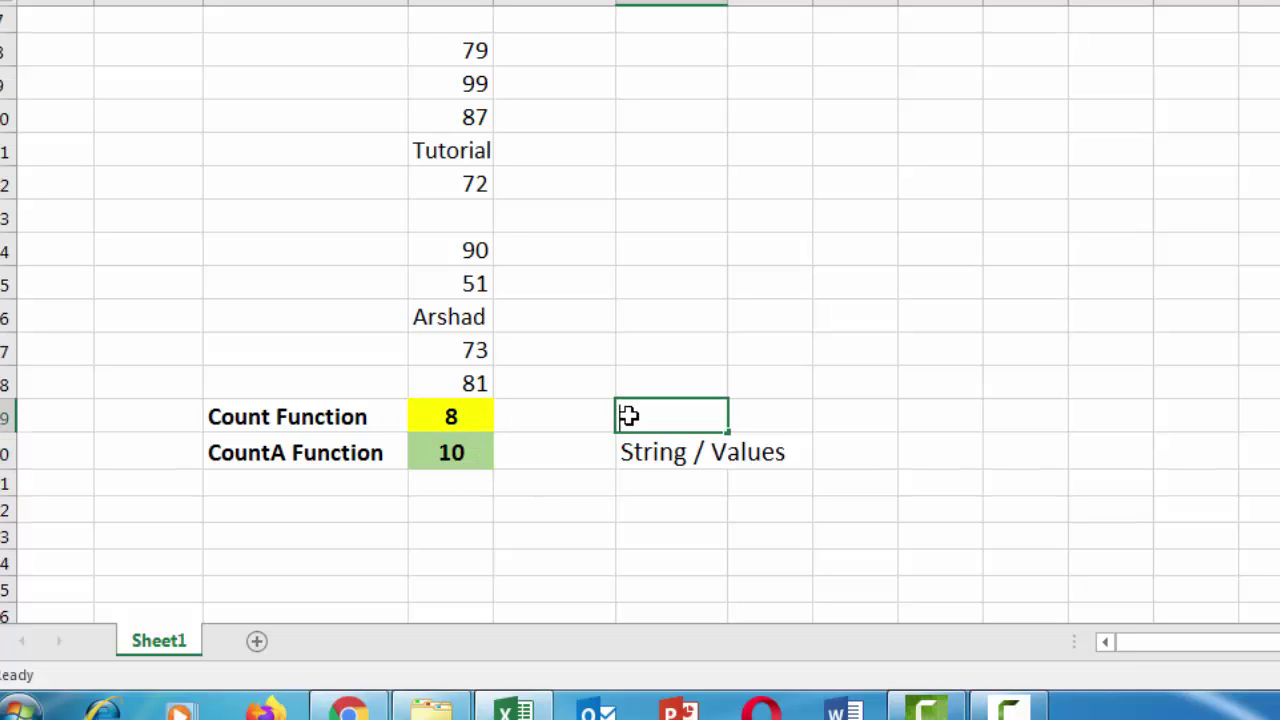
{"action": "type", "text": "="}
{"action": "type", "text": "ount funct"}
{"action": "type", "text": "ion in"}
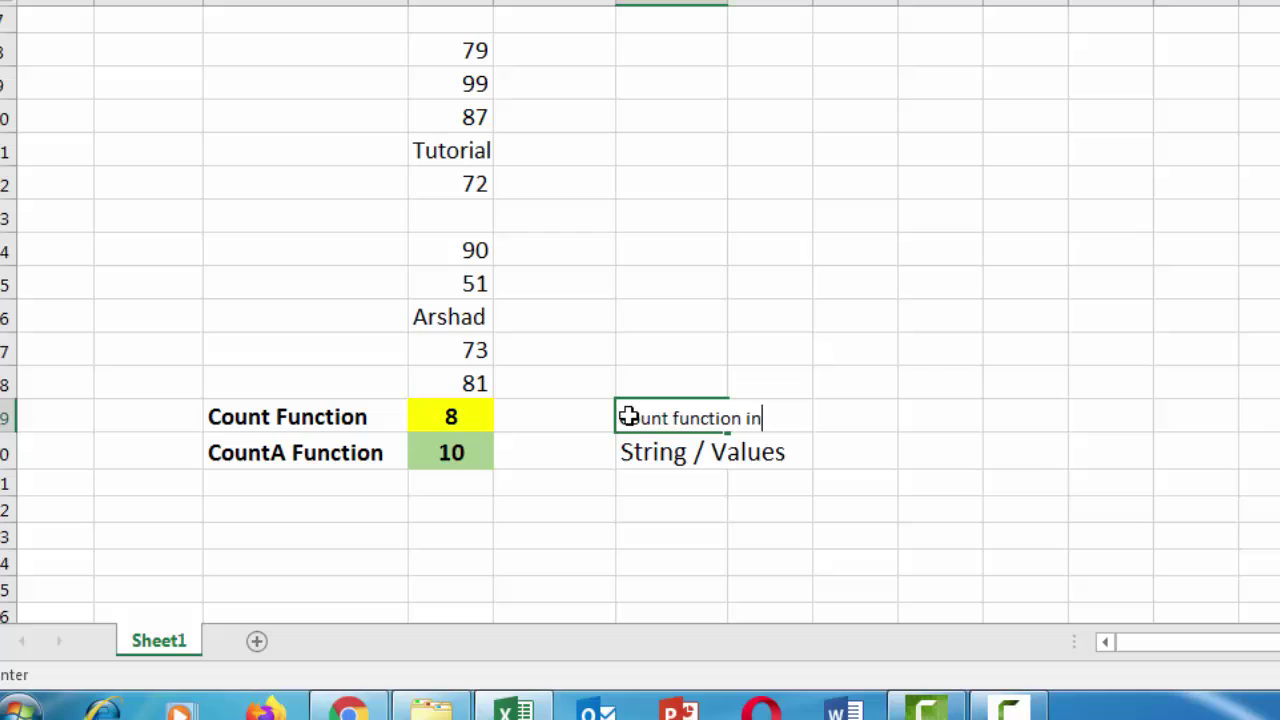
{"action": "key", "text": "BackSpace"}
{"action": "type", "text": "gnoe"}
{"action": "key", "text": "BackSpace"}
{"action": "type", "text": "re  string "}
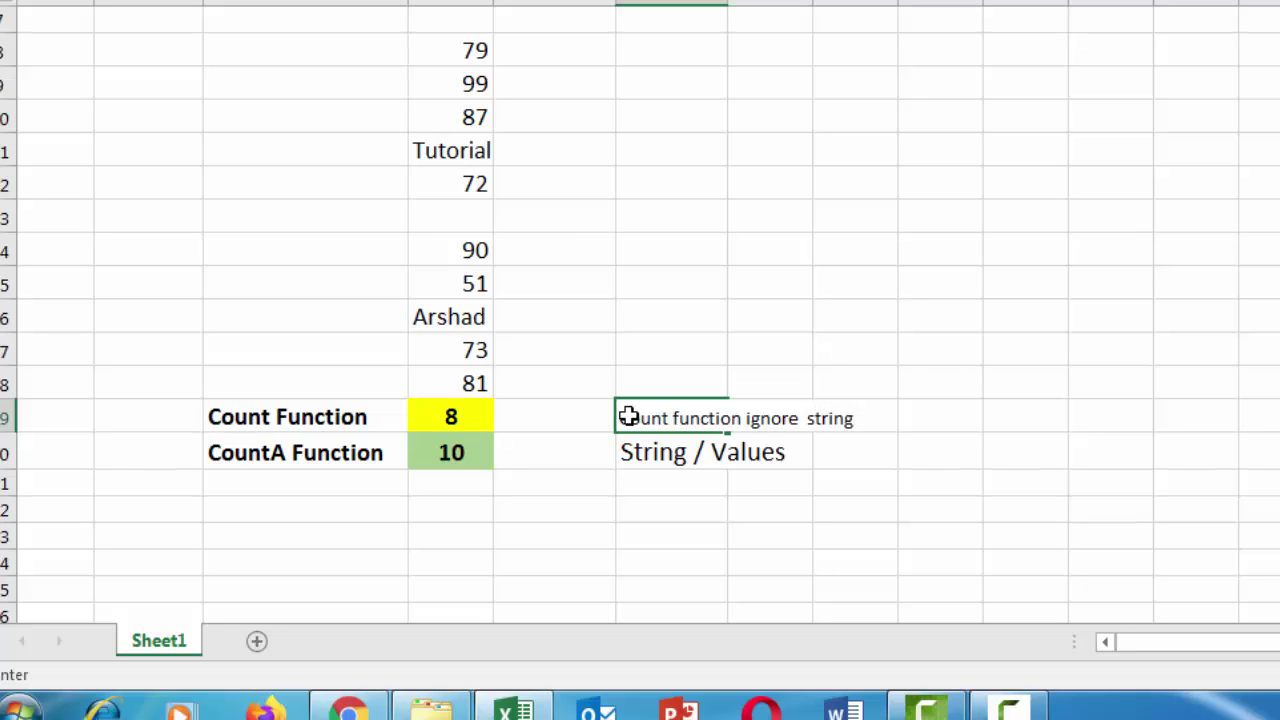
{"action": "type", "text": "/ blank"}
{"action": "key", "text": "Return"}
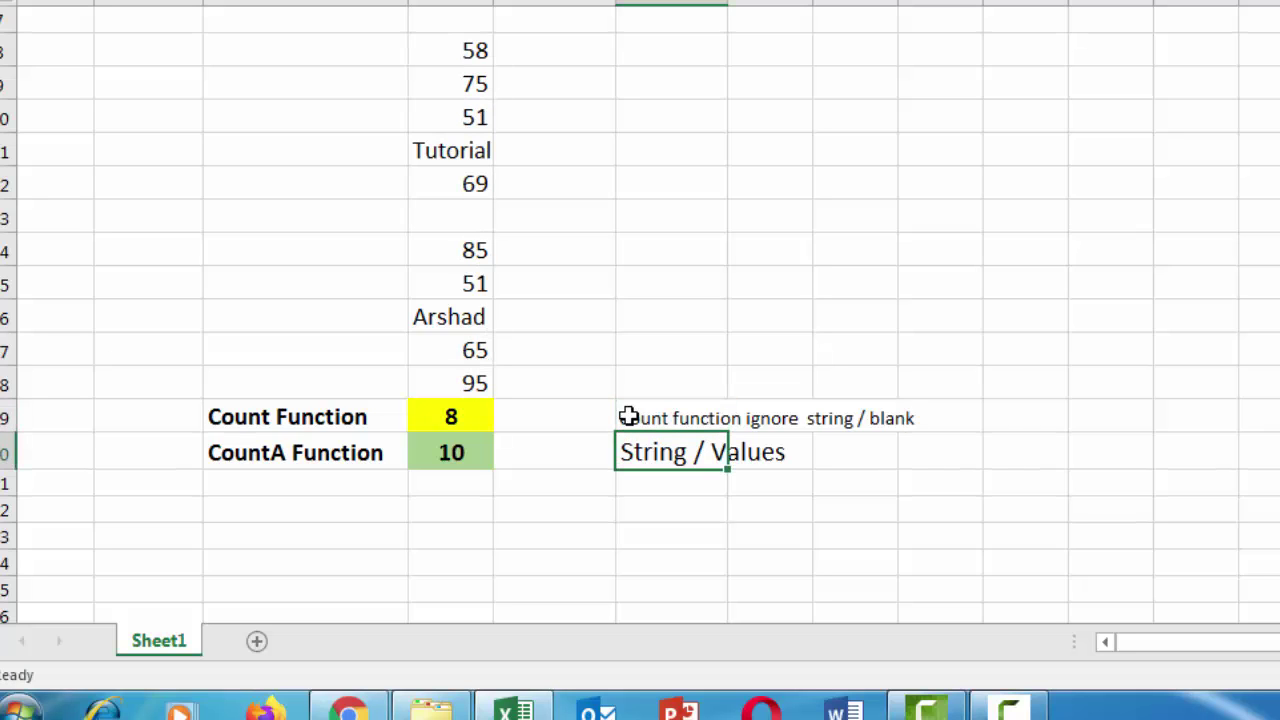
Enlarge the font of the F19 note about the Count function and make it bold.
{"action": "left_click", "coordinate": [866, 443]}
{"action": "left_click", "coordinate": [684, 388]}
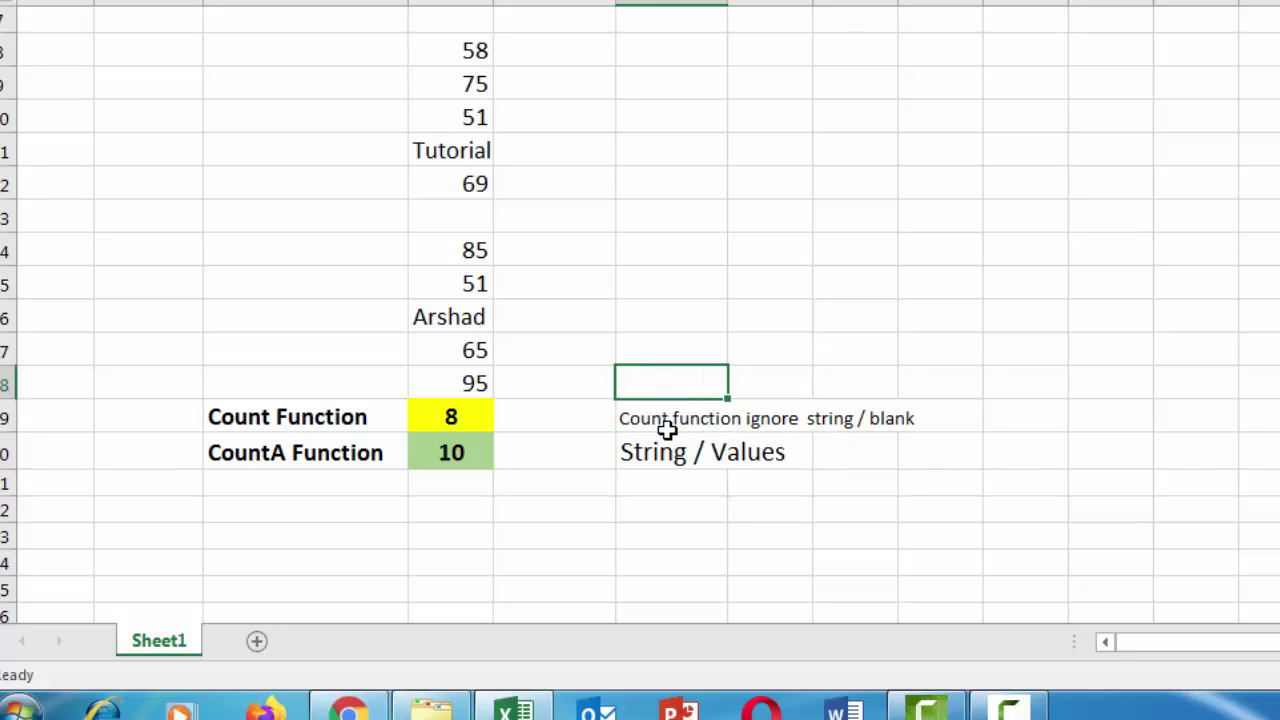
{"action": "left_click", "coordinate": [666, 428]}
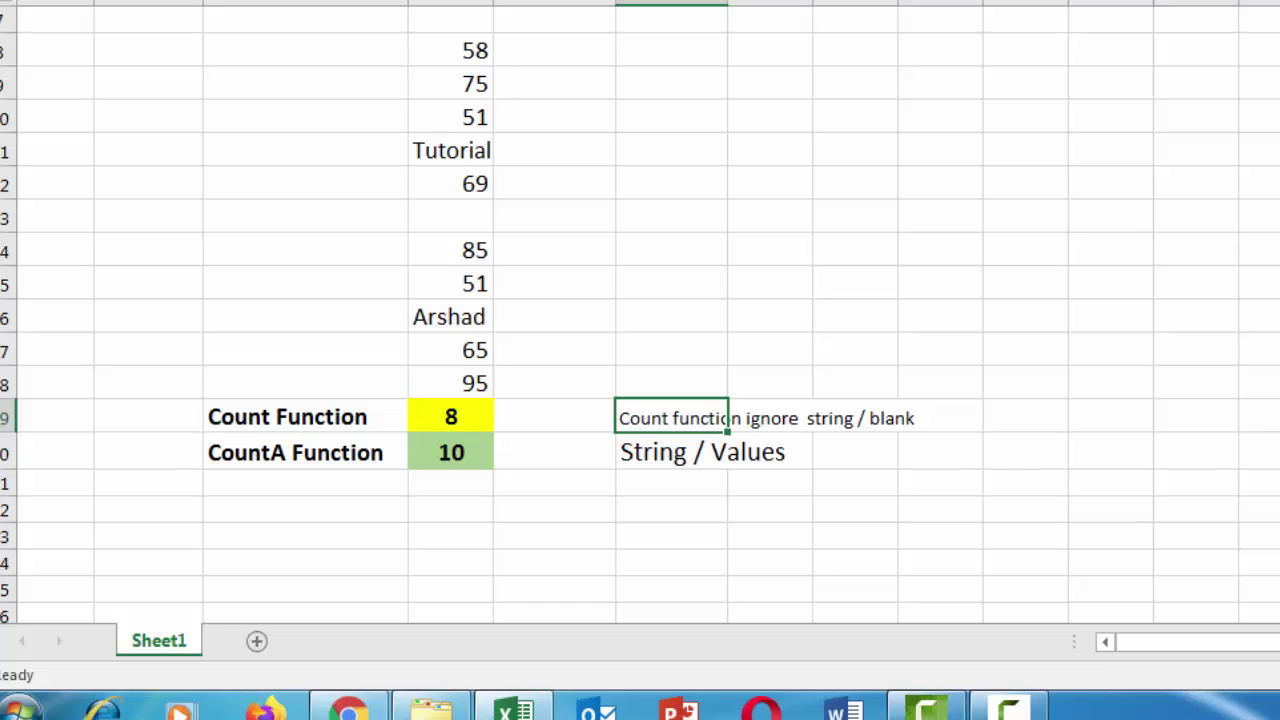
{"action": "left_click", "coordinate": [340, 2]}
{"action": "left_click", "coordinate": [340, 2]}
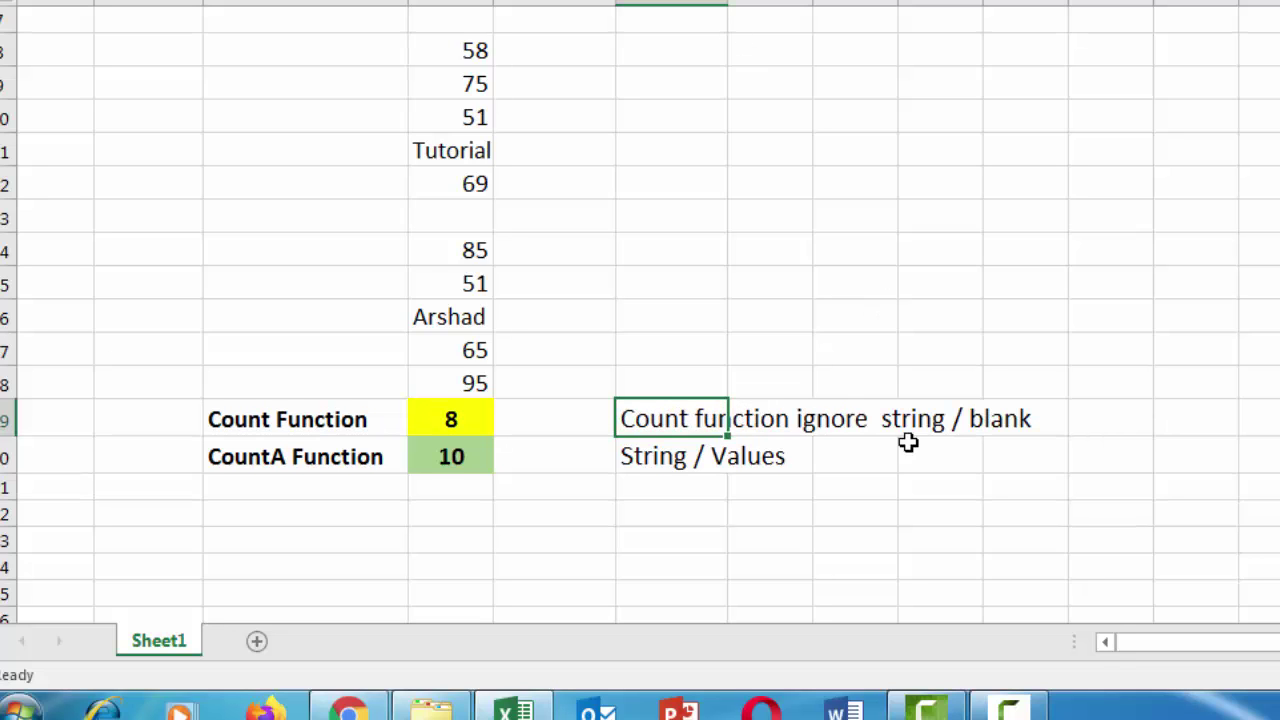
{"action": "key", "text": "ctrl+b"}
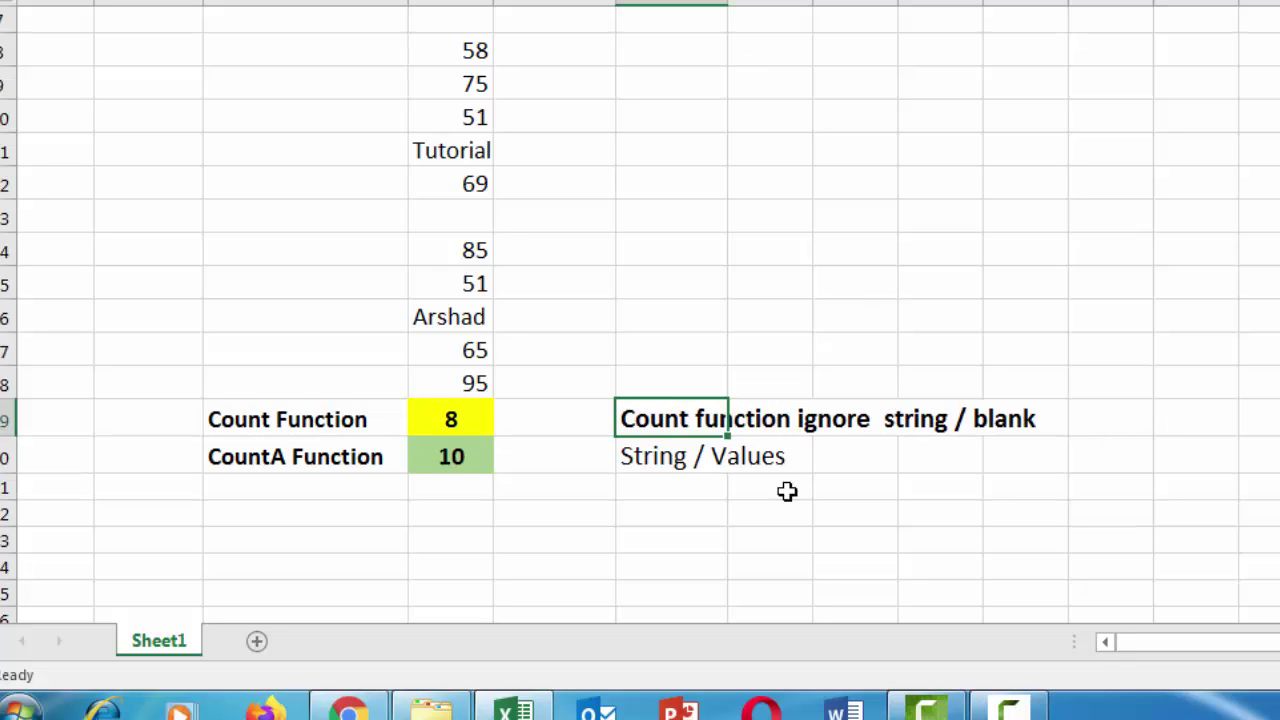
Make the "String / Values" note in cell F20 bold.
{"action": "key", "text": "Down"}
{"action": "key", "text": "Down"}
{"action": "left_click", "coordinate": [675, 459]}
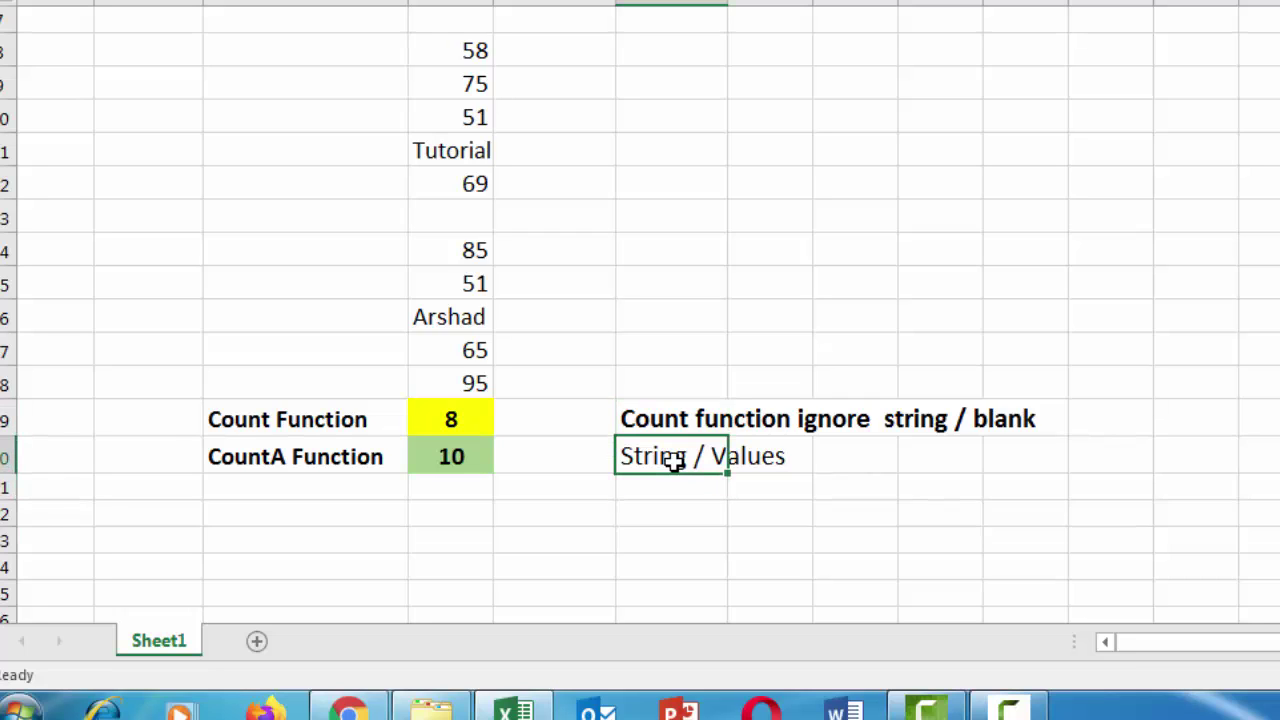
{"action": "key", "text": "ctrl+b"}
Enter the note "Count A function ignore only blank cell" in cell H20, beside the "String / Values" note.
{"action": "key", "text": "Right"}
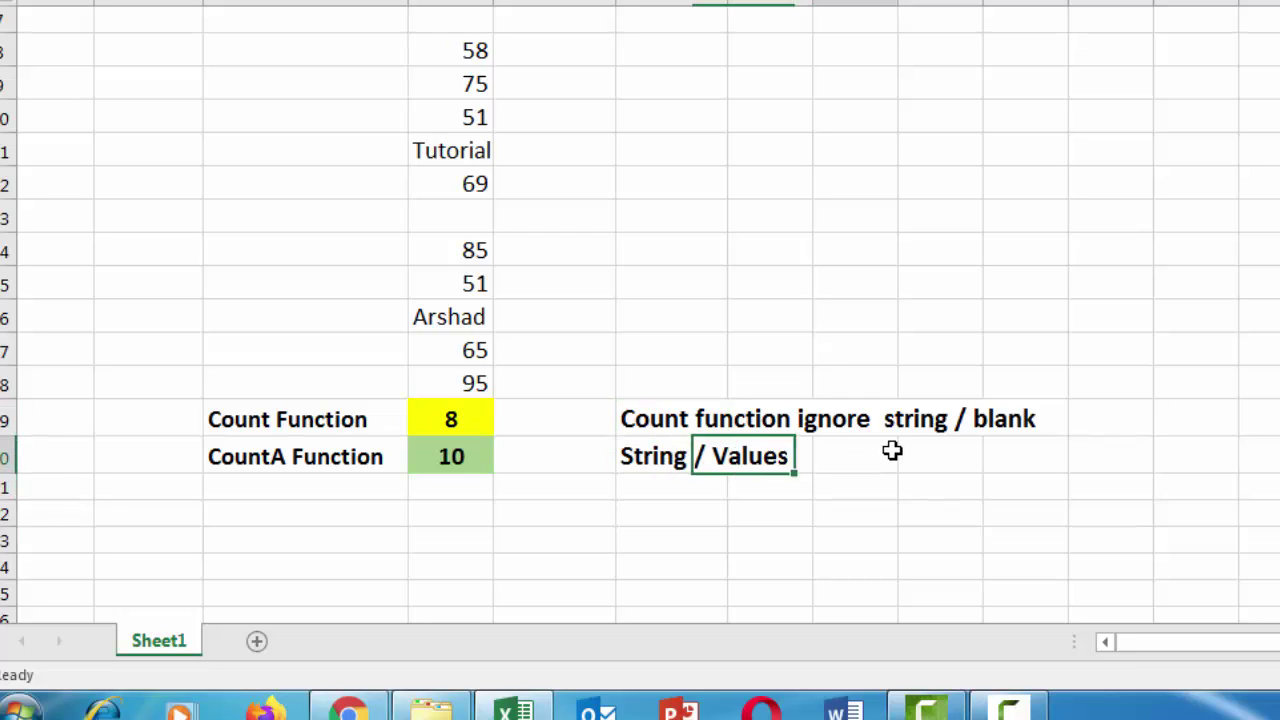
{"action": "key", "text": "Right"}
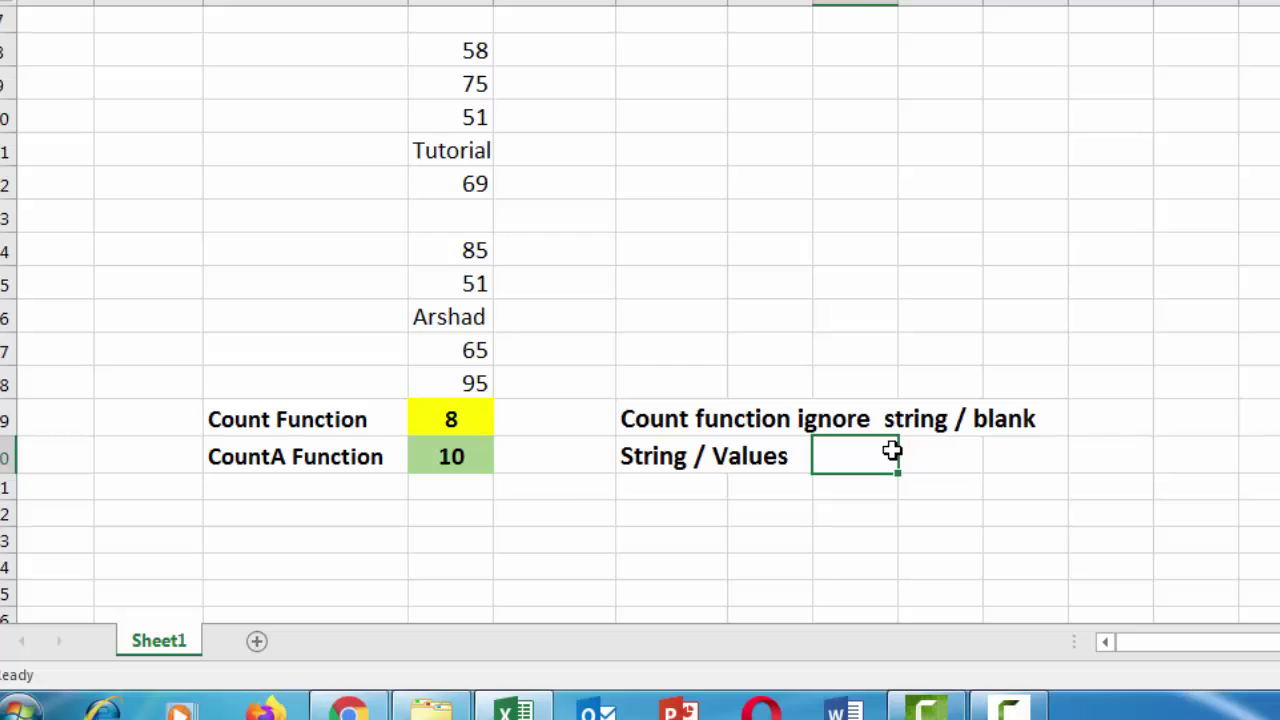
{"action": "type", "text": "Count A Function ing"}
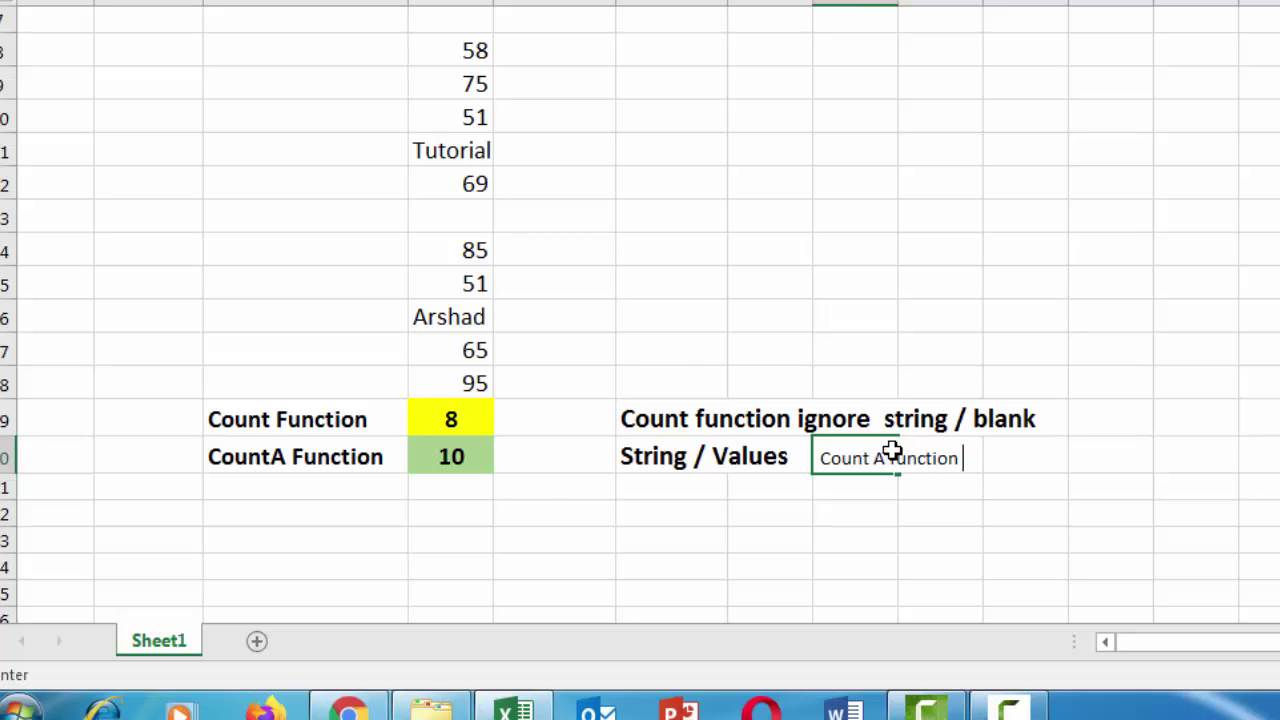
{"action": "key", "text": "BackSpace"}
{"action": "key", "text": "BackSpace"}
{"action": "type", "text": "gnore onl"}
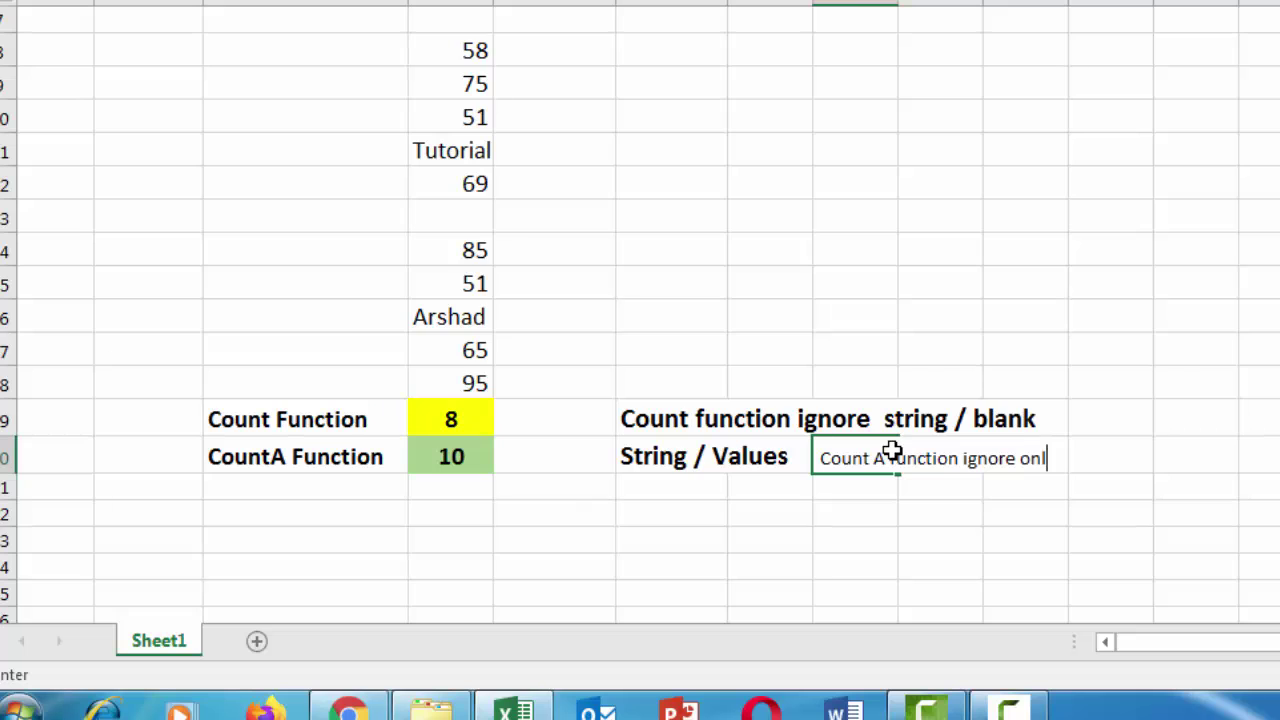
{"action": "type", "text": "y blank cell"}
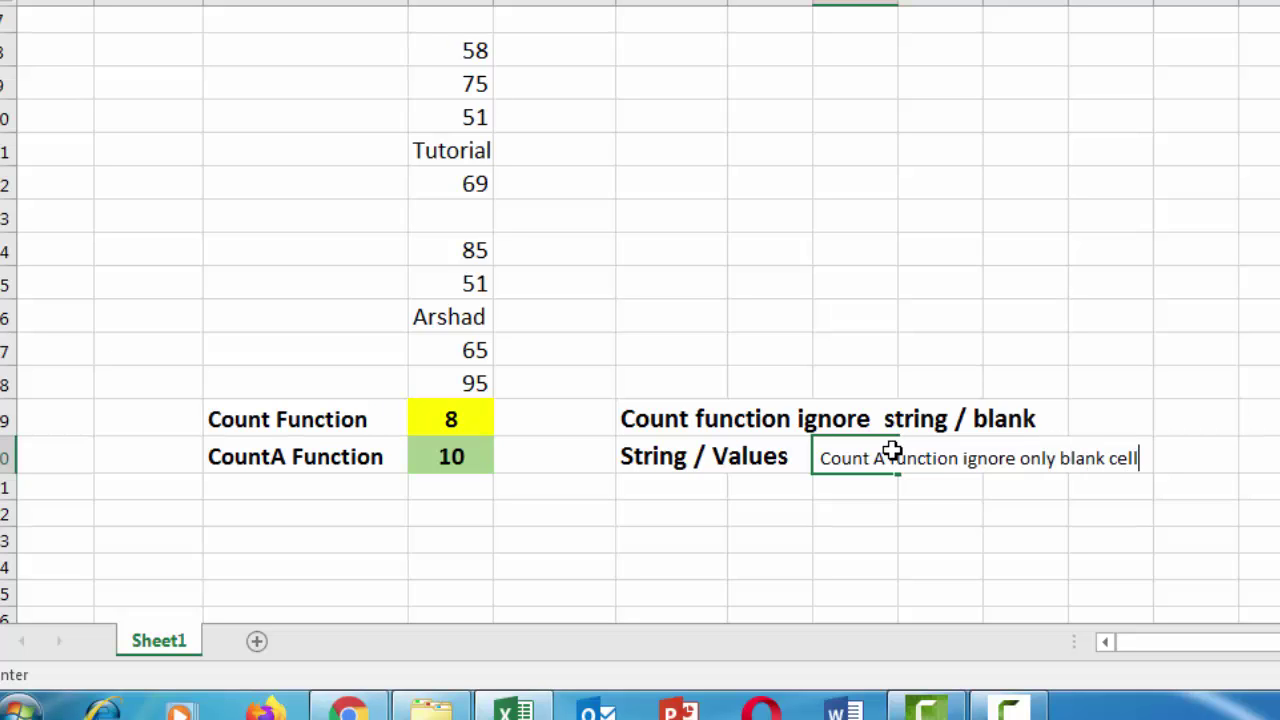
{"action": "key", "text": "Return"}
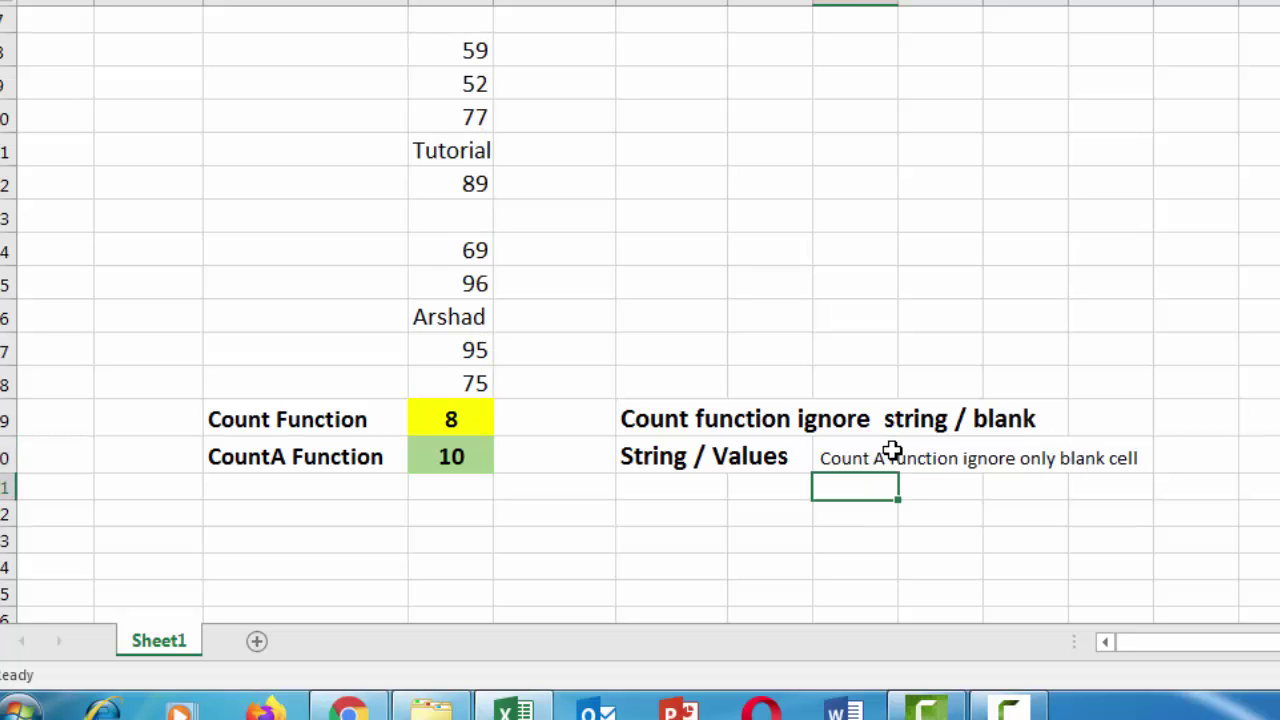
Make the H20 note about the CountA function bold and enlarge its font by four size increments.
{"action": "left_click", "coordinate": [891, 451]}
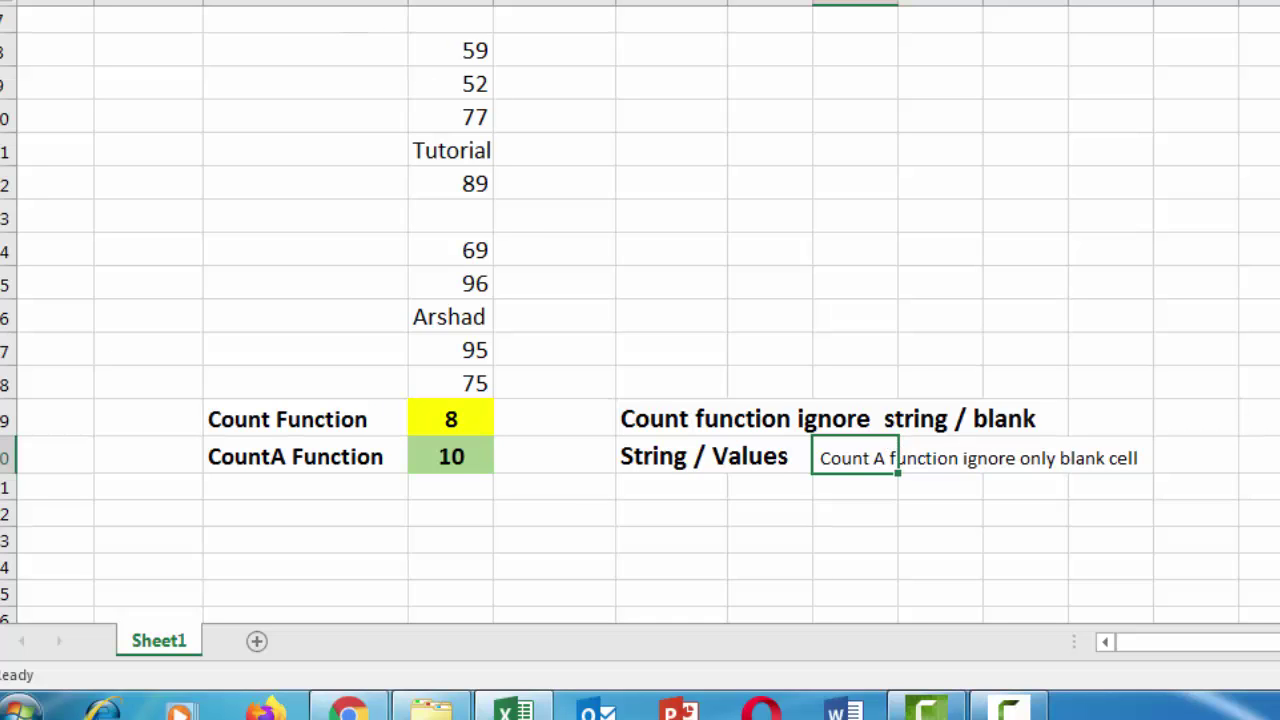
{"action": "key", "text": "ctrl+b"}
{"action": "key", "text": "ctrl+shift+period"}
{"action": "key", "text": "ctrl+shift+period"}
{"action": "key", "text": "ctrl+shift+period"}
{"action": "key", "text": "ctrl+shift+period"}
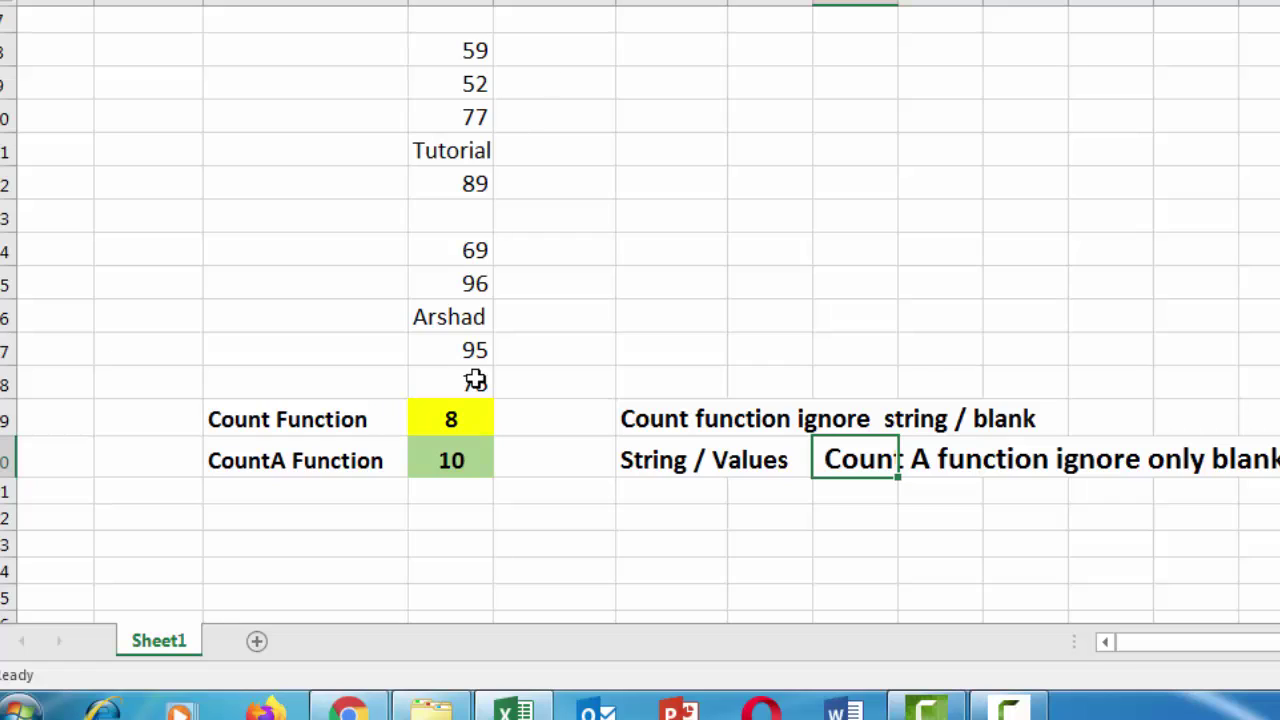
Review the data column above the Count and CountA results, up to the sheet's title in row 5.
{"action": "left_click", "coordinate": [514, 561]}
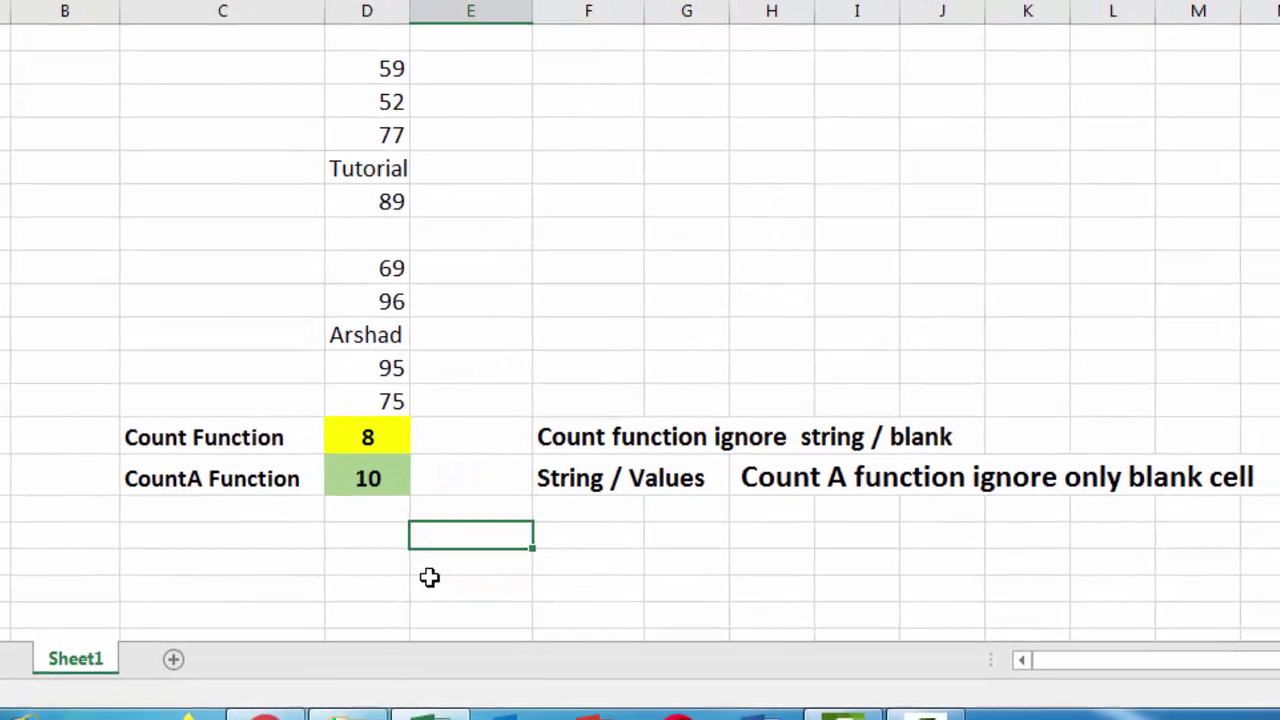
{"action": "key", "text": "Up"}
{"action": "key", "text": "Up"}
{"action": "key", "text": "Up"}
{"action": "key", "text": "Up"}
{"action": "key", "text": "Up"}
{"action": "key", "text": "Up"}
{"action": "key", "text": "Up"}
{"action": "key", "text": "Up"}
{"action": "key", "text": "Up"}
{"action": "key", "text": "Up"}
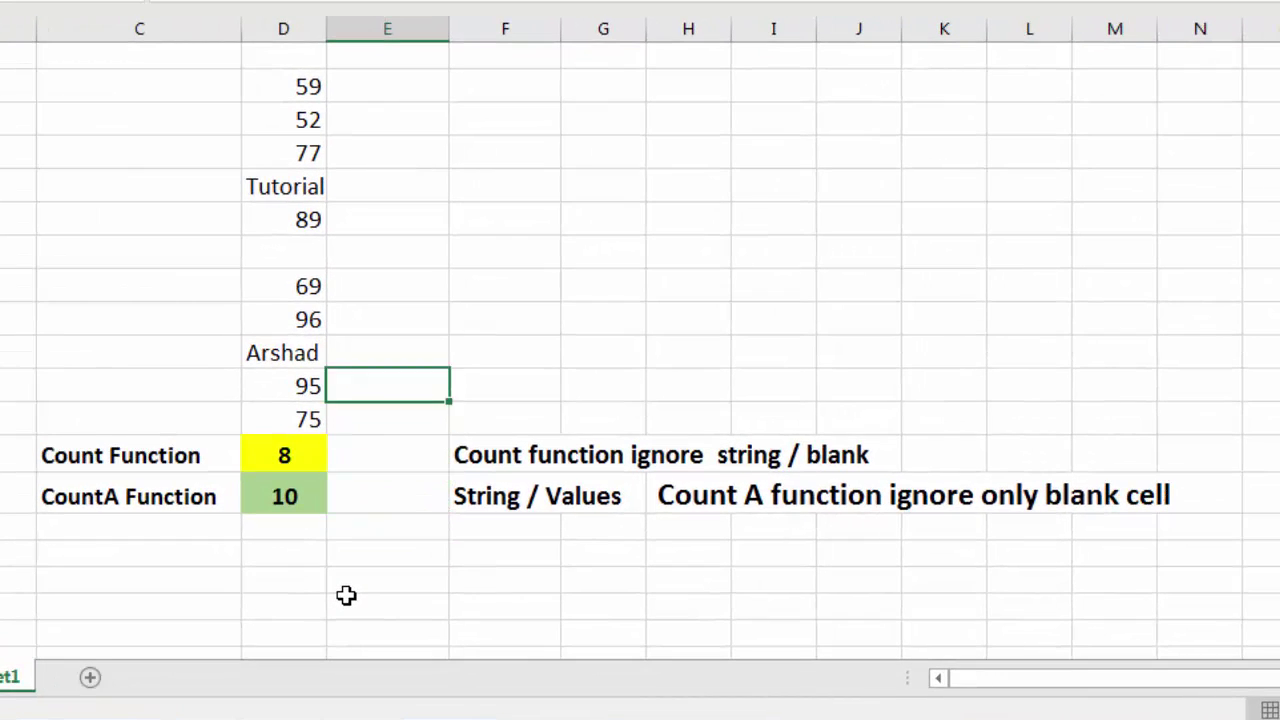
{"action": "key", "text": "Up"}
{"action": "key", "text": "Up"}
{"action": "key", "text": "Up"}
{"action": "key", "text": "Up"}
{"action": "key", "text": "Up"}
{"action": "key", "text": "Up"}
{"action": "key", "text": "Up"}
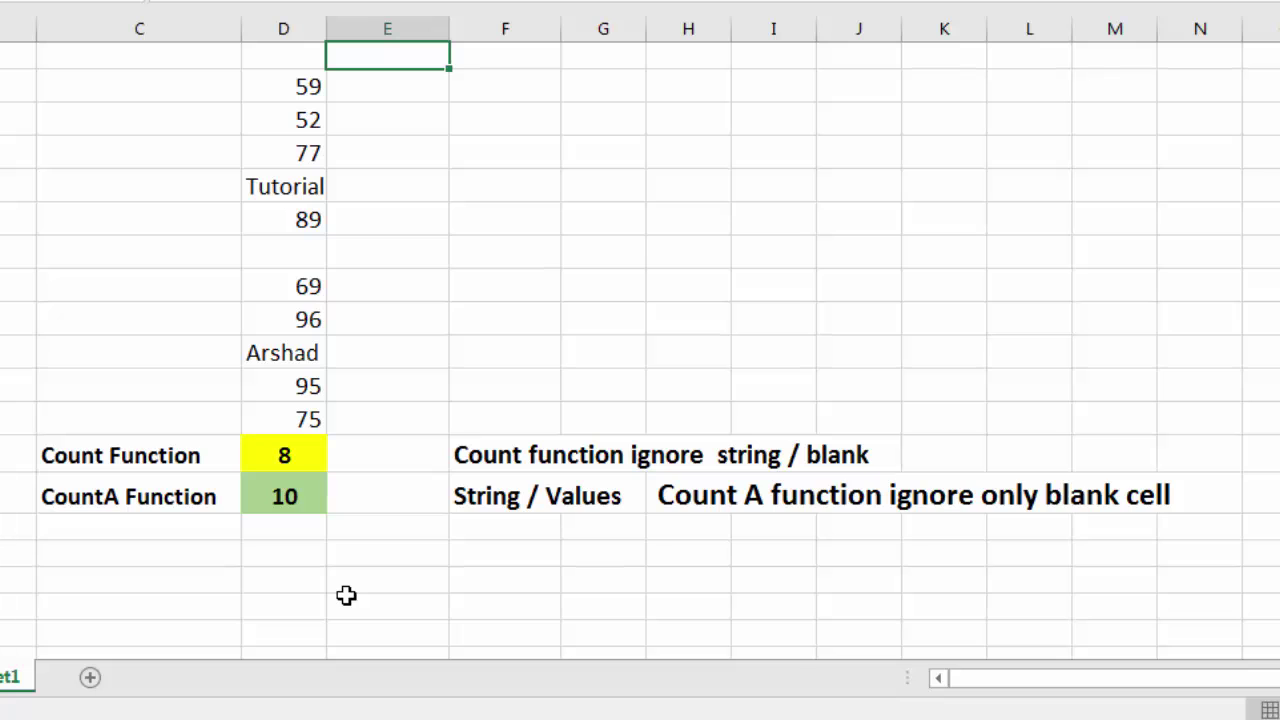
{"action": "key", "text": "Up"}
{"action": "key", "text": "Up"}
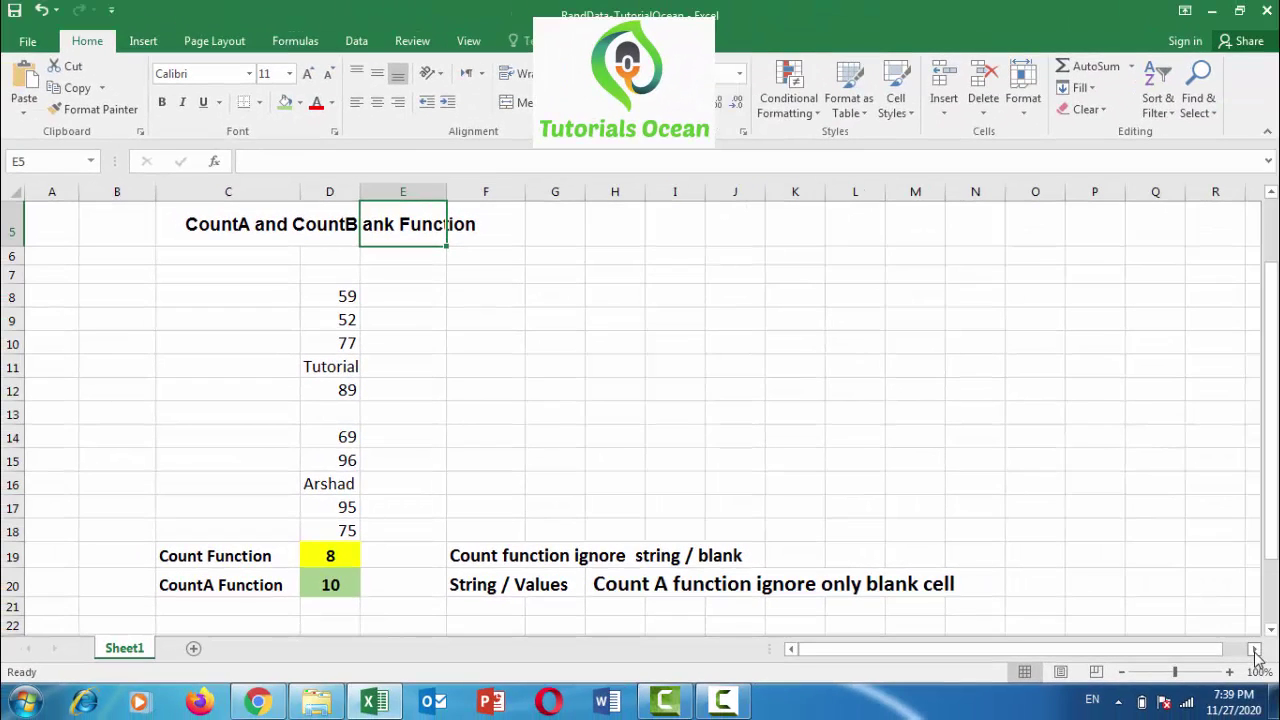
Enter the heading "Tax" in cell Q6 and make it bold and centered.
{"action": "left_click", "coordinate": [1255, 650]}
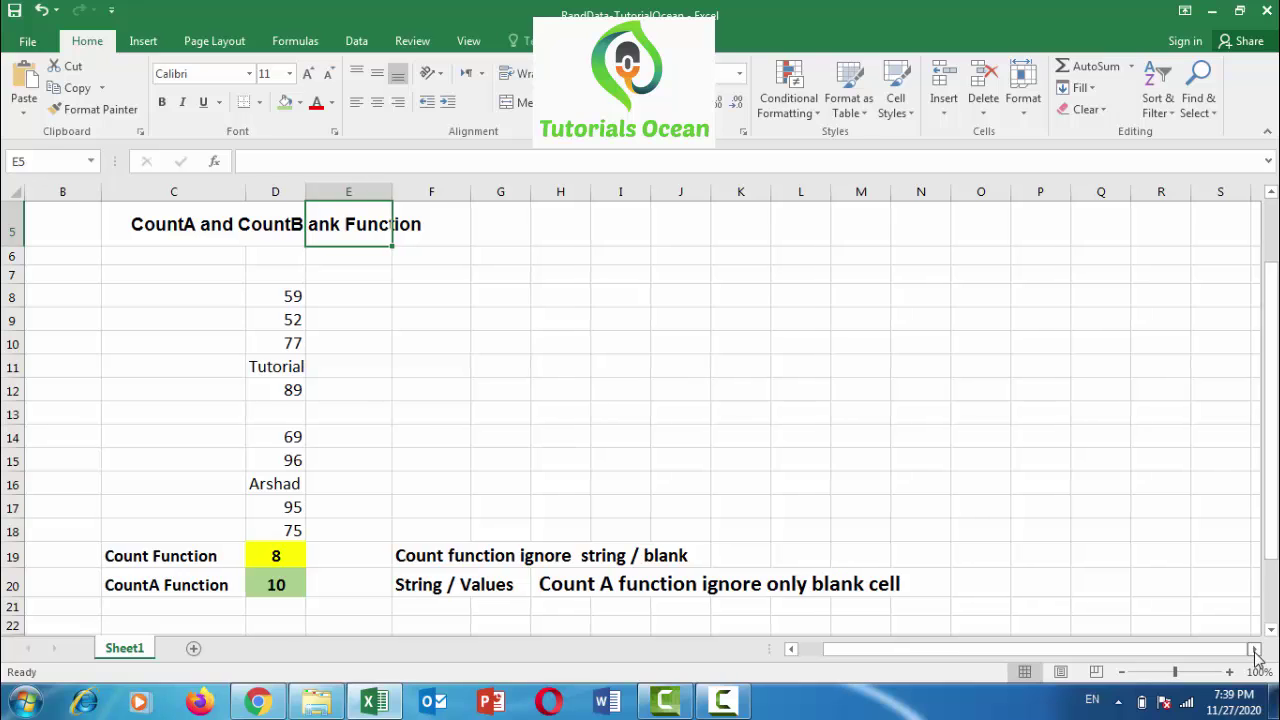
{"action": "left_click", "coordinate": [1255, 650]}
{"action": "left_click", "coordinate": [1255, 650]}
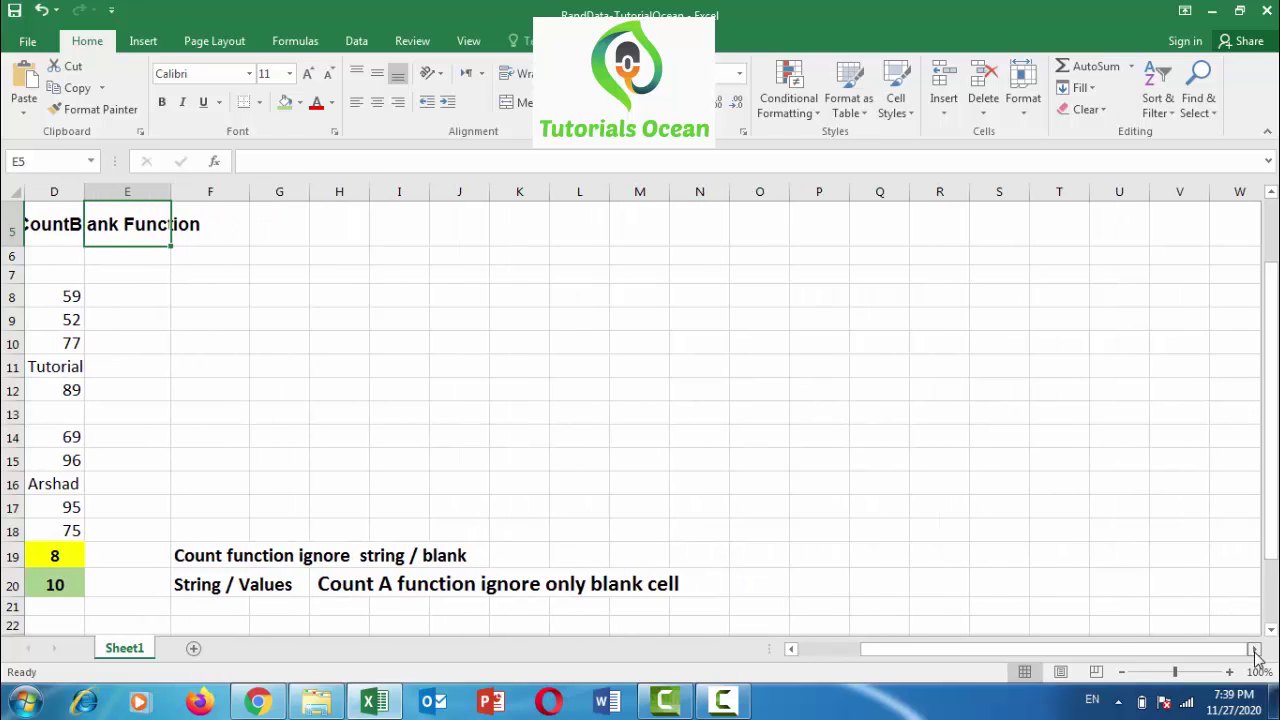
{"action": "left_click_drag", "start_coordinate": [999, 647], "coordinate": [966, 657]}
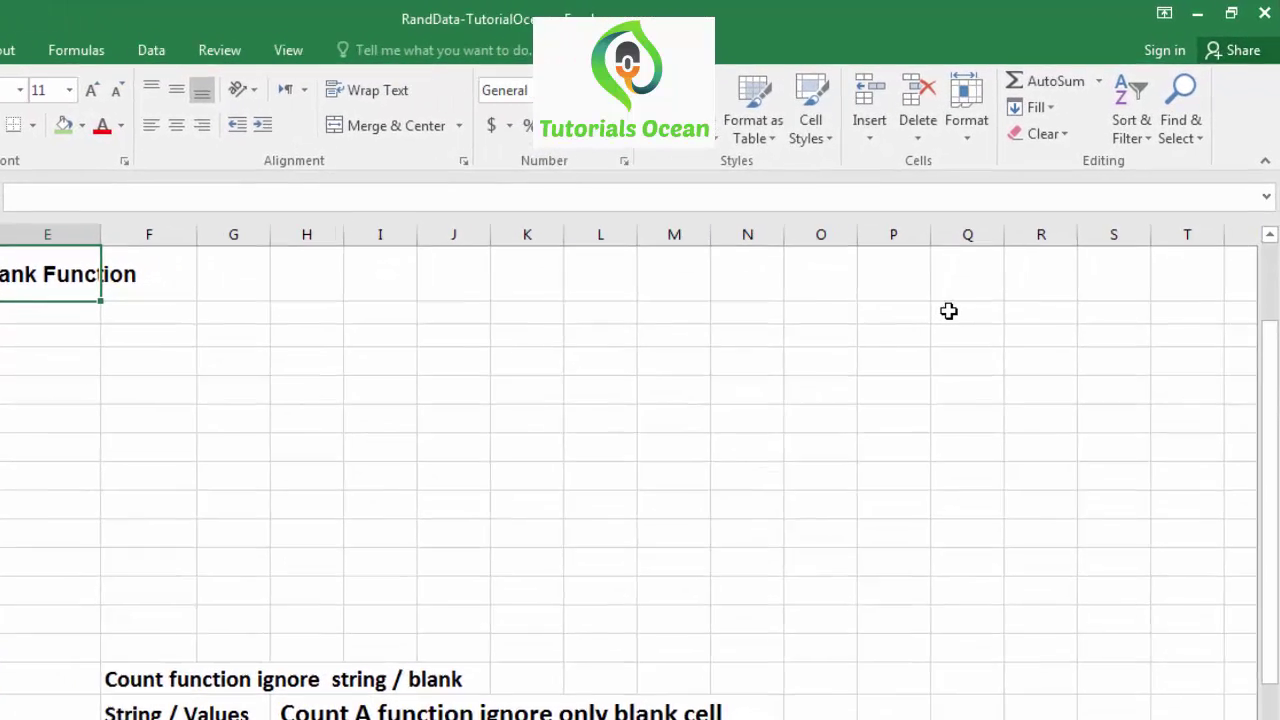
{"action": "left_click", "coordinate": [997, 267]}
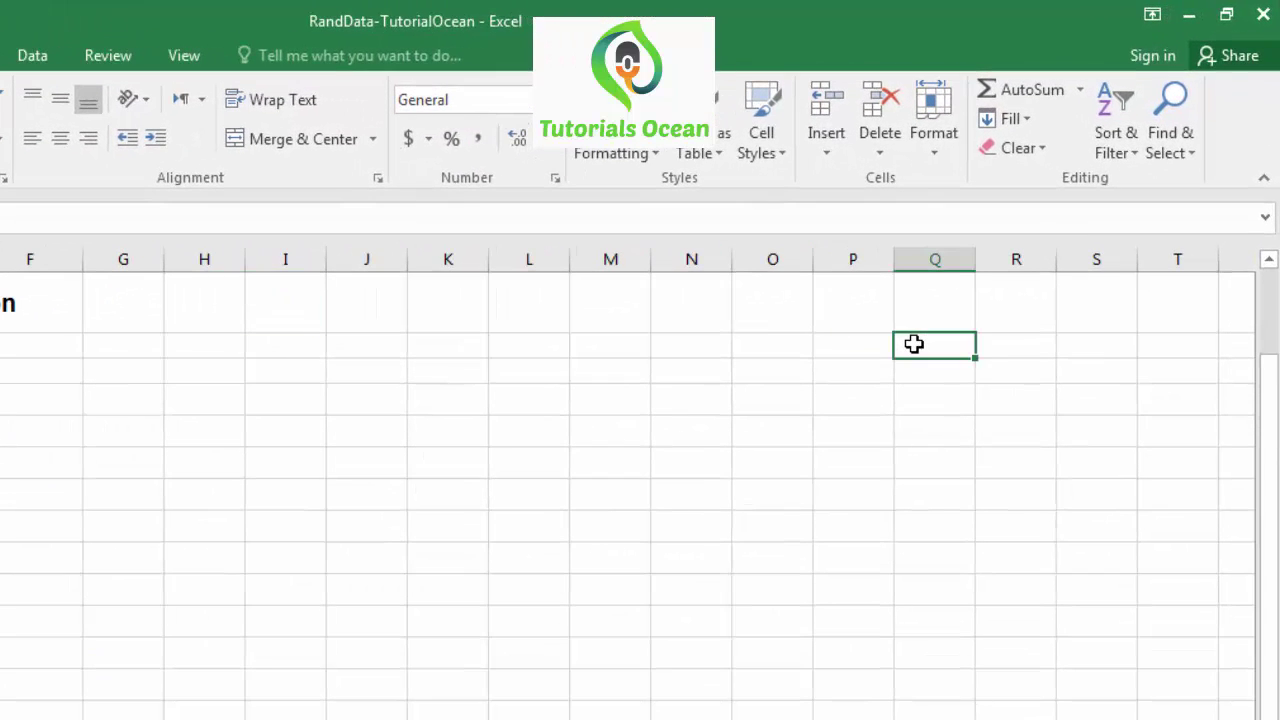
{"action": "type", "text": "="}
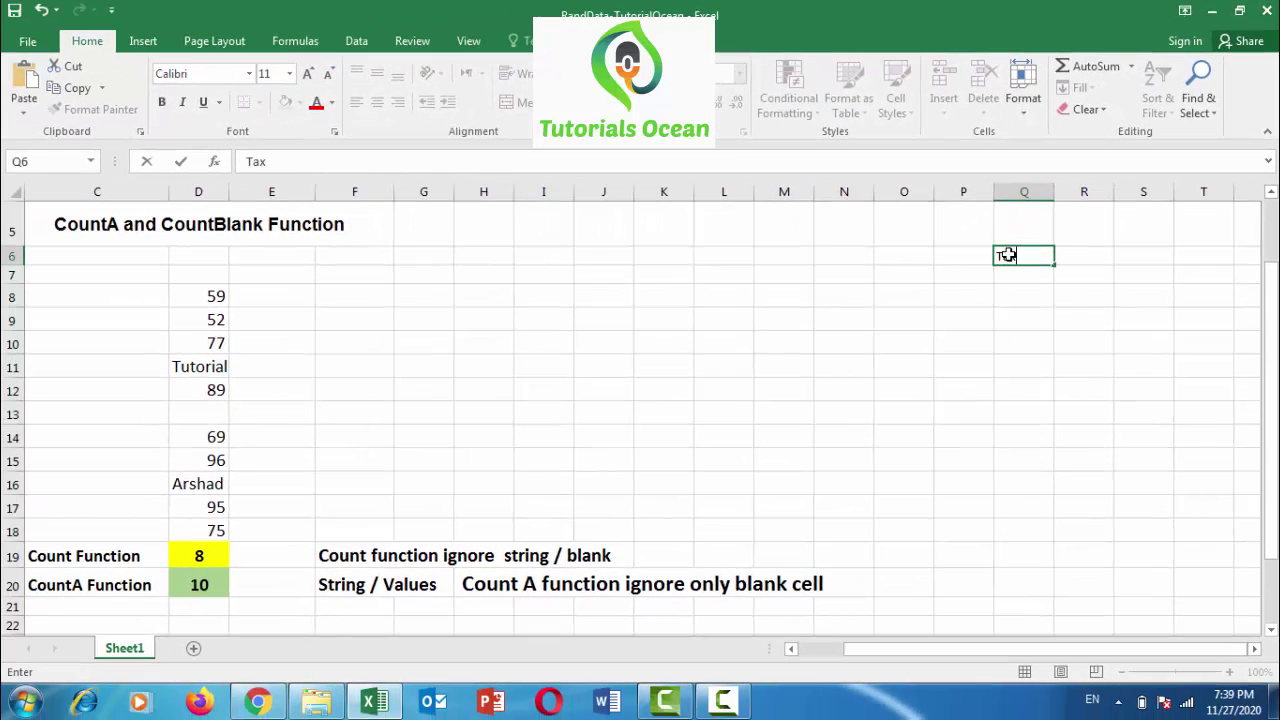
{"action": "key", "text": "Return"}
{"action": "left_click", "coordinate": [1006, 254]}
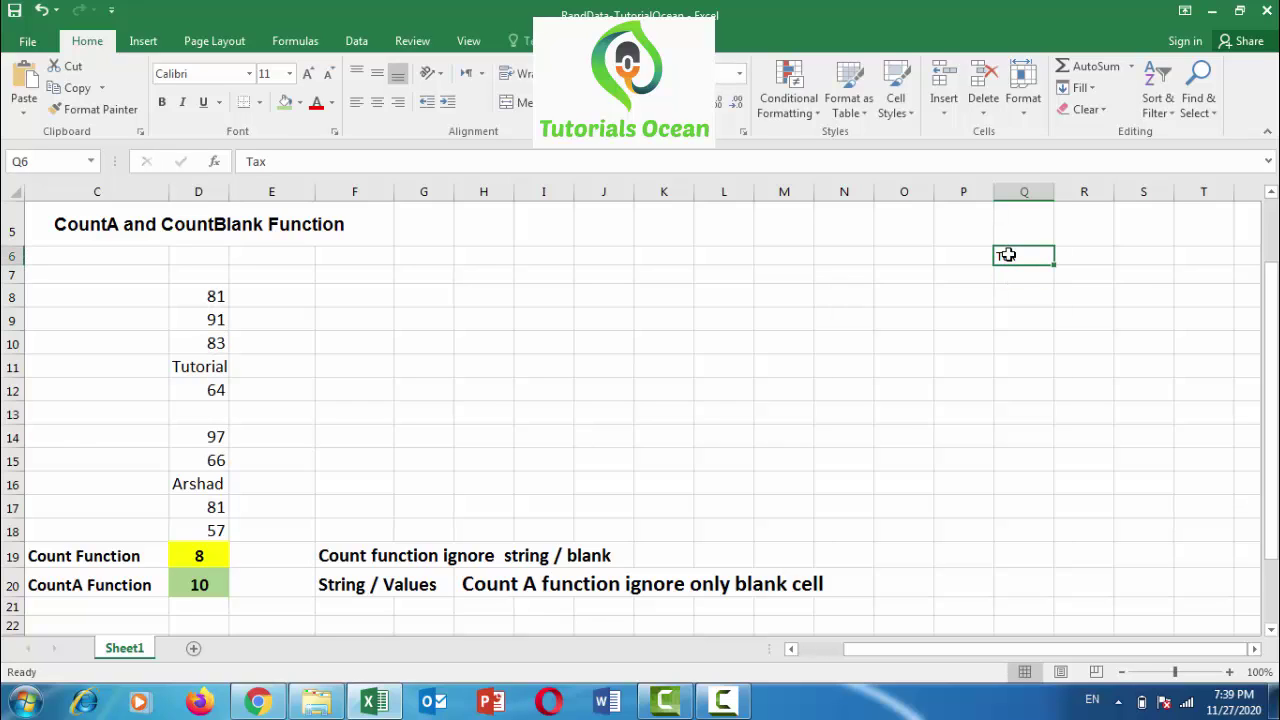
{"action": "left_click", "coordinate": [377, 102]}
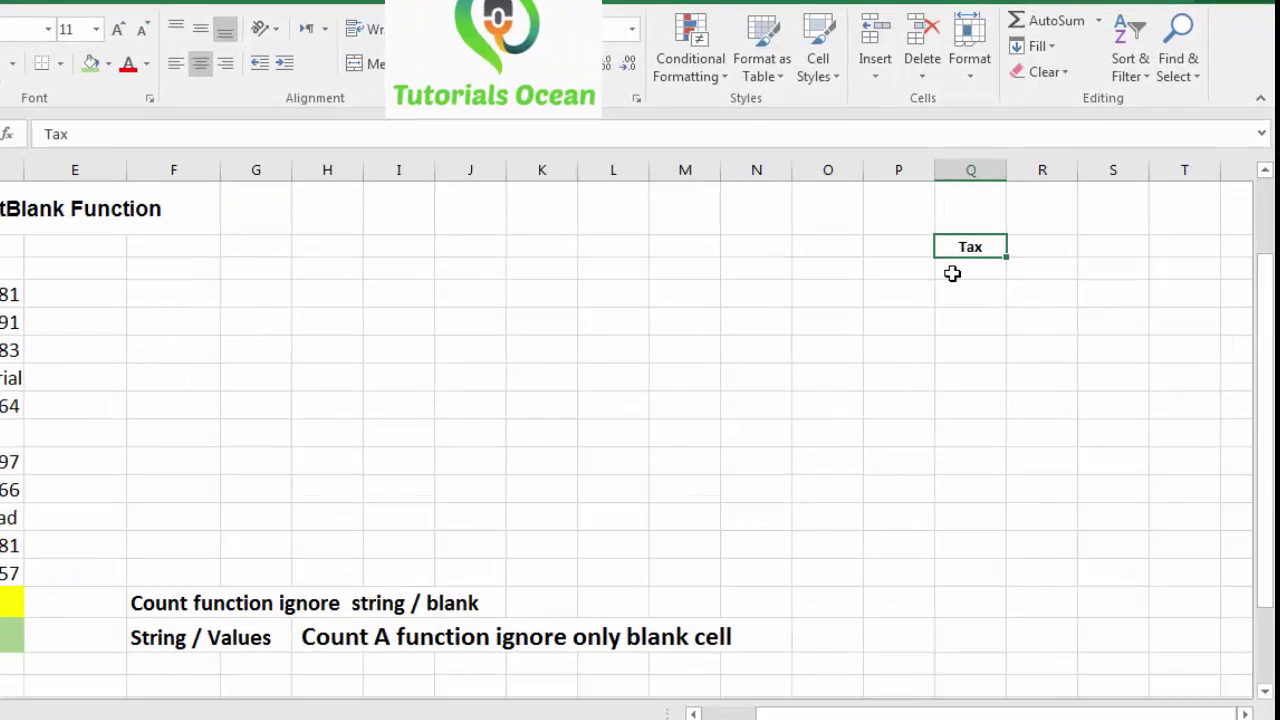
Enter the heading "Name" in cell P6, next to the Tax heading.
{"action": "left_click", "coordinate": [1006, 278]}
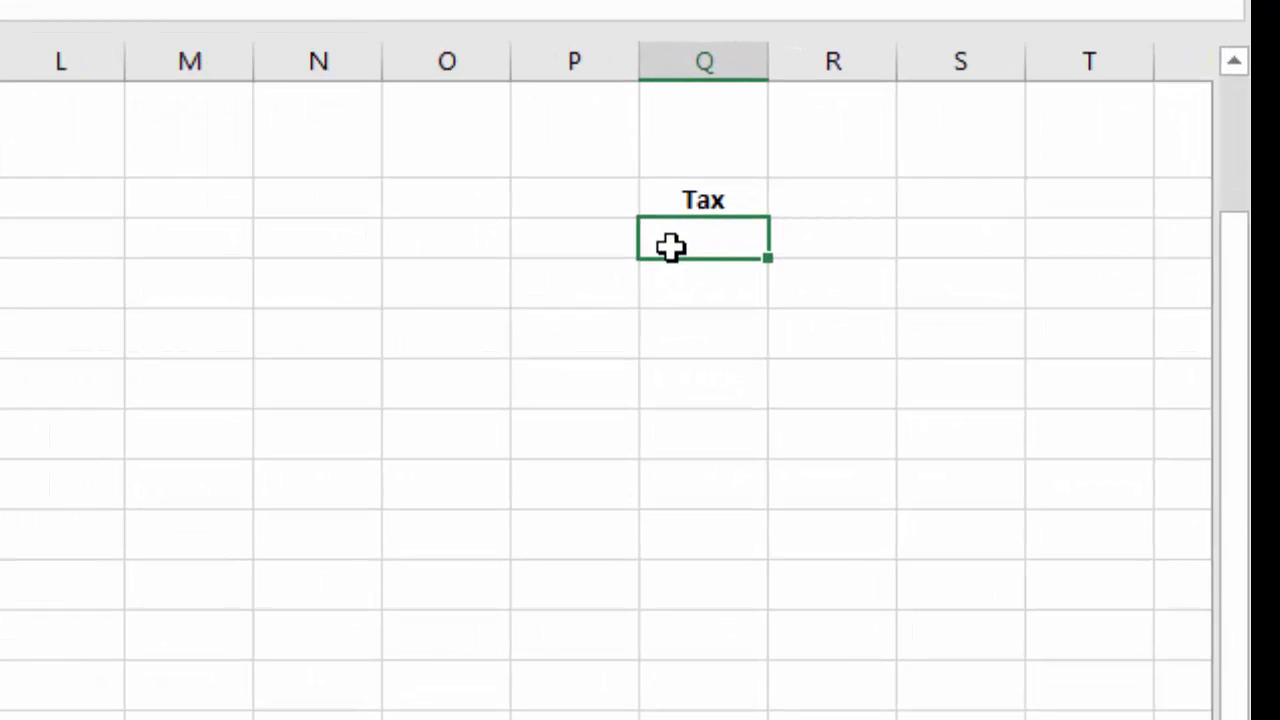
{"action": "key", "text": "Left"}
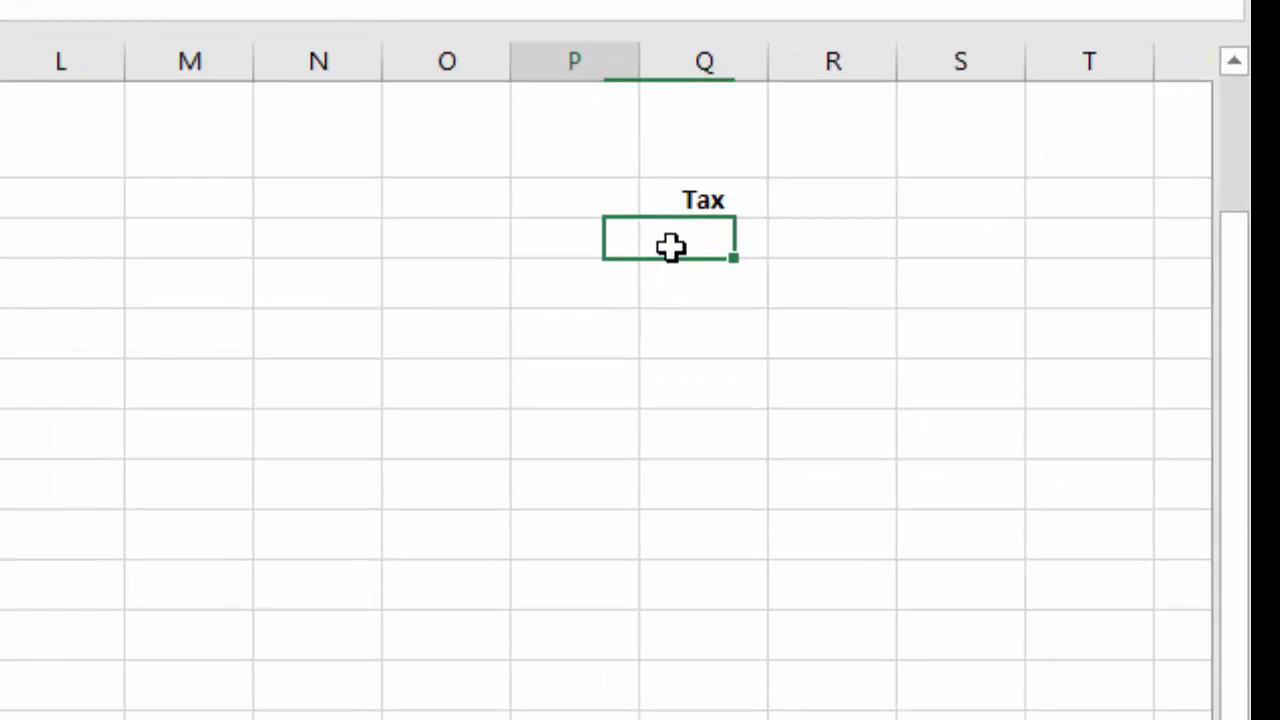
{"action": "key", "text": "Up"}
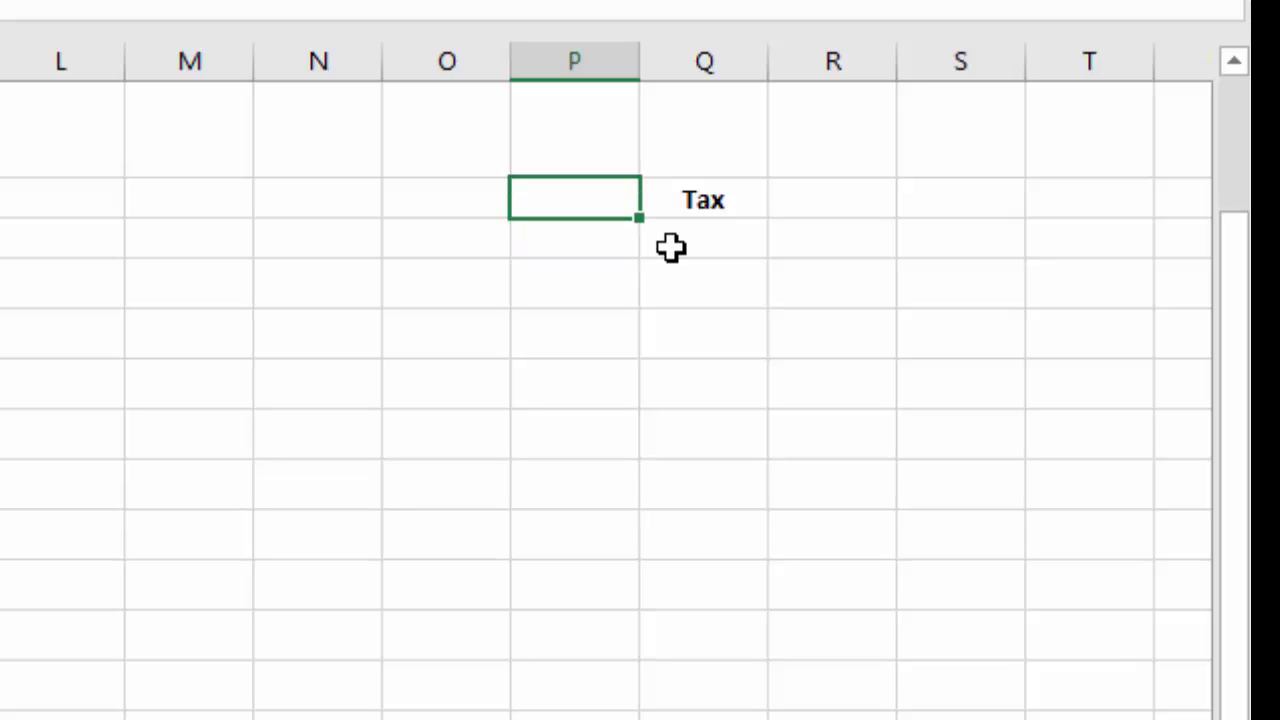
{"action": "type", "text": "Name"}
{"action": "key", "text": "Return"}
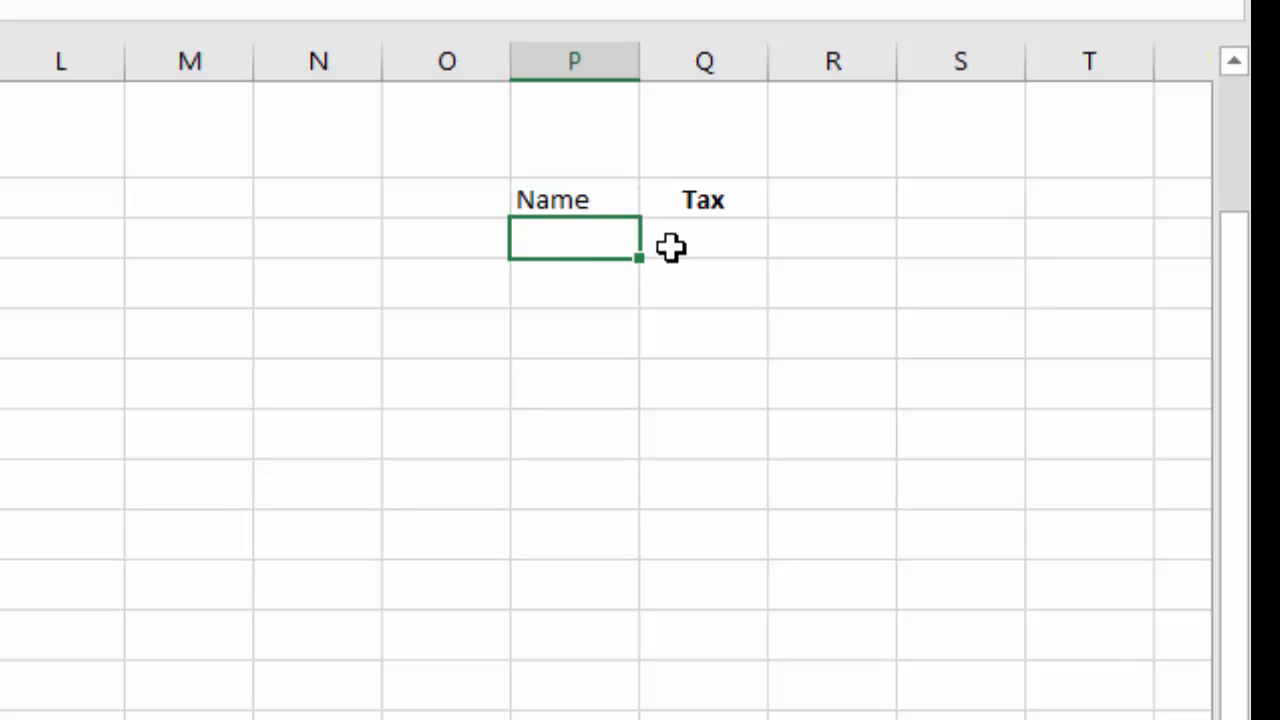
Apply all borders to the Name and Tax headings in P6:Q6 and center their text.
{"action": "key", "text": "shift+Right"}
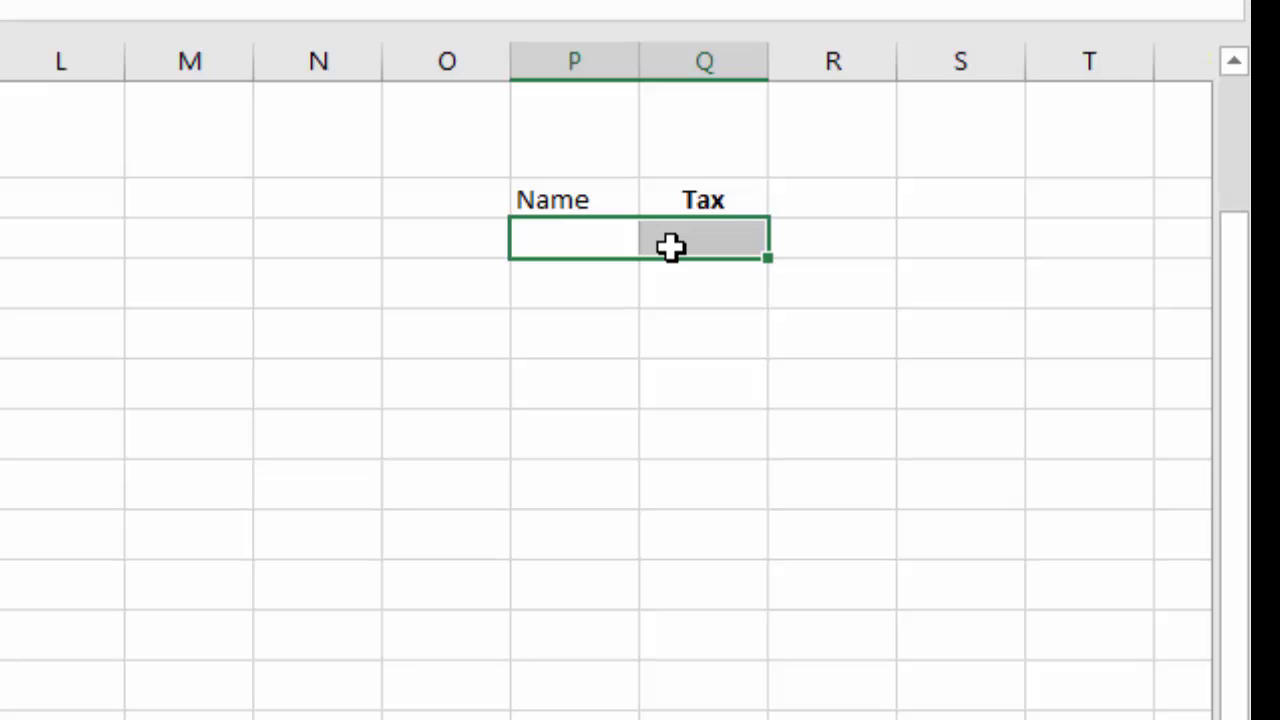
{"action": "key", "text": "Up"}
{"action": "key", "text": "shift+Right"}
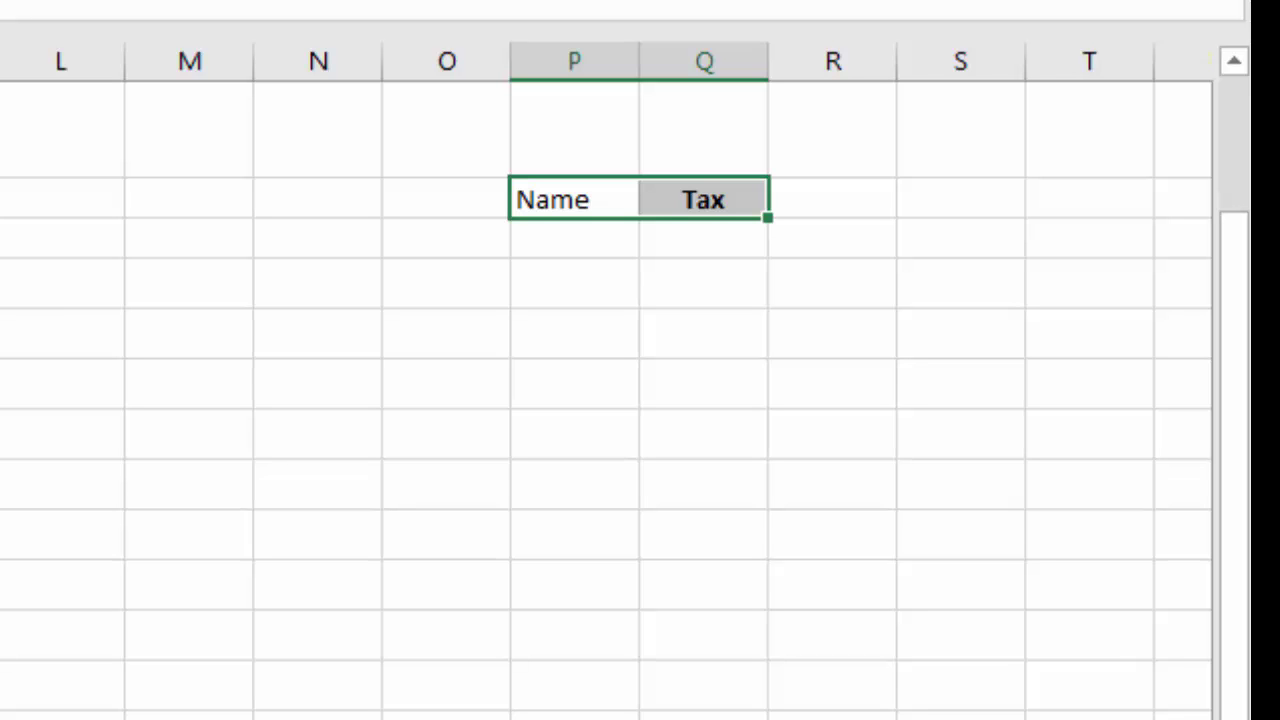
{"action": "key", "text": "alt+h"}
{"action": "key", "text": "b"}
{"action": "key", "text": "a"}
{"action": "key", "text": "alt+h"}
{"action": "key", "text": "a"}
{"action": "key", "text": "c"}
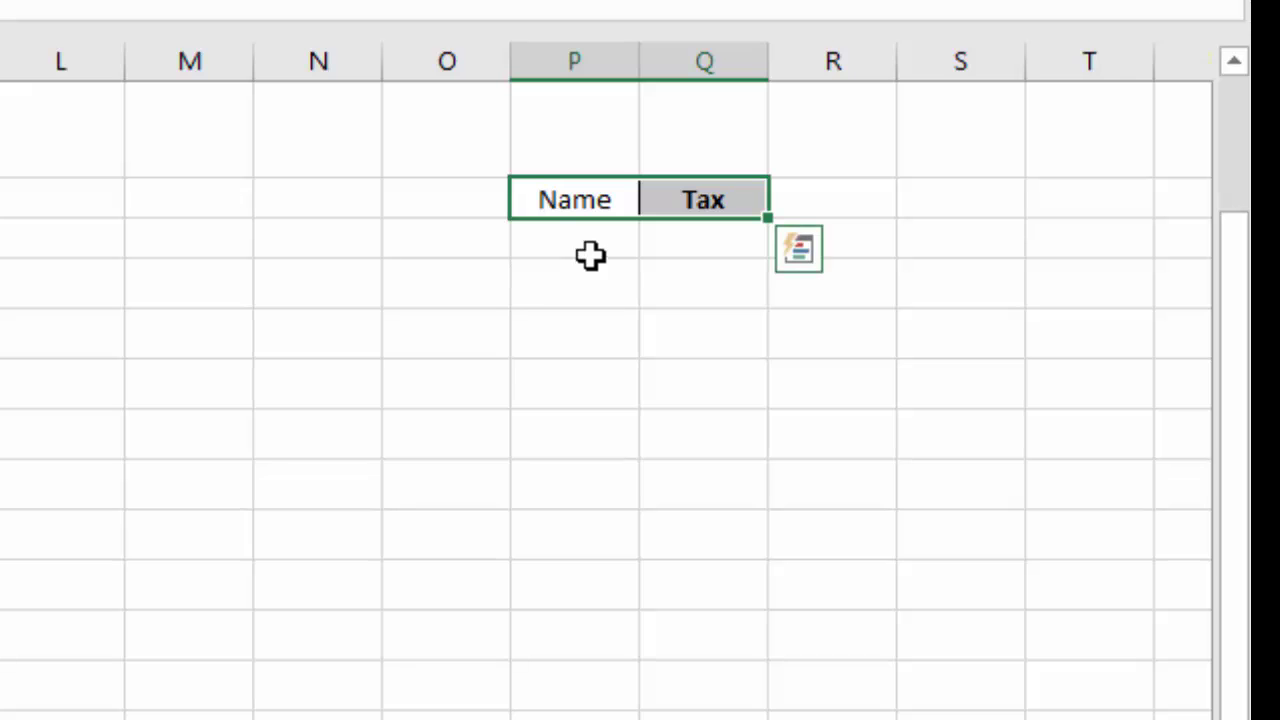
Fill in five people's first names under the Name heading, in cells P7 to P11.
{"action": "left_click", "coordinate": [590, 252]}
{"action": "type", "text": "Ali"}
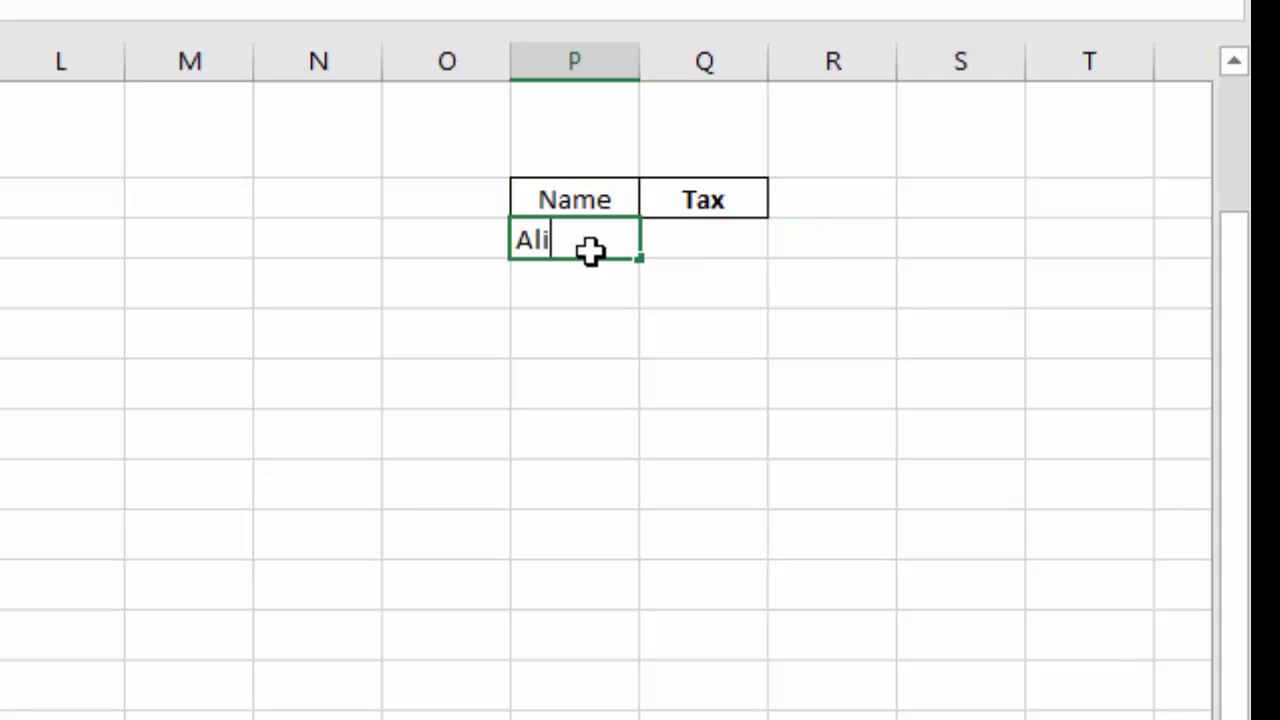
{"action": "key", "text": "Return"}
{"action": "type", "text": "Amjad"}
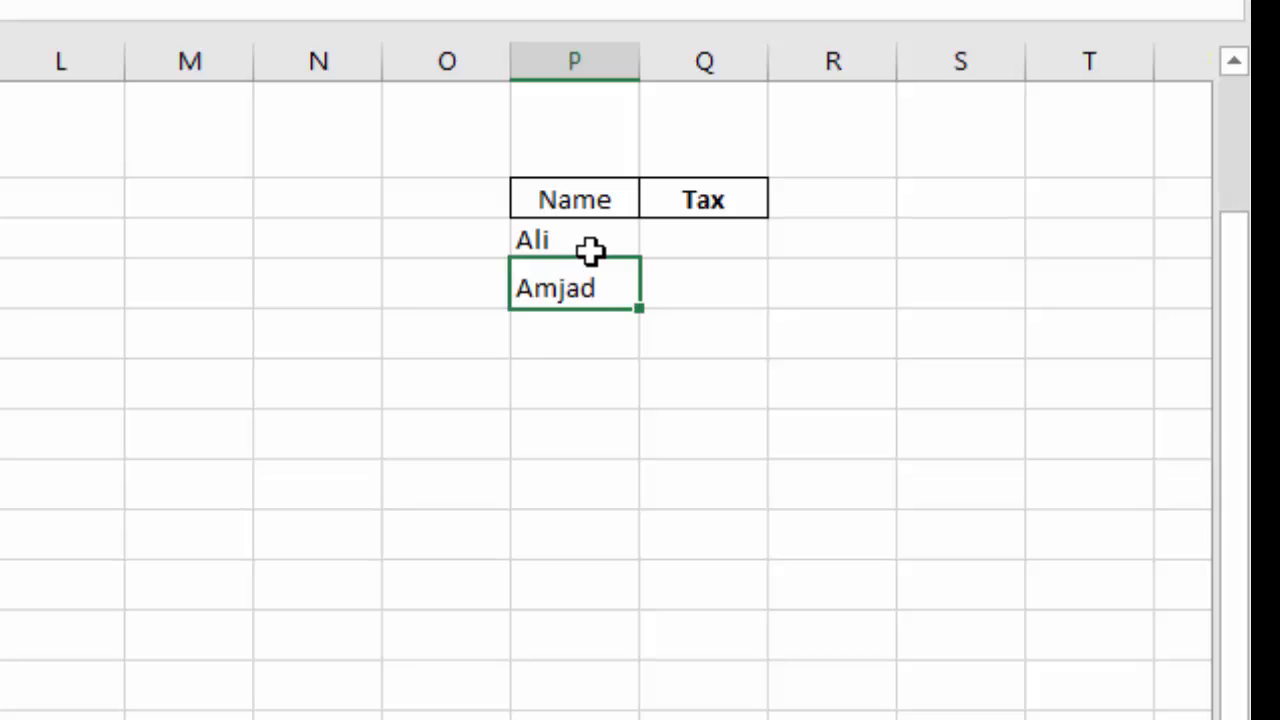
{"action": "key", "text": "Return"}
{"action": "type", "text": "Arshad"}
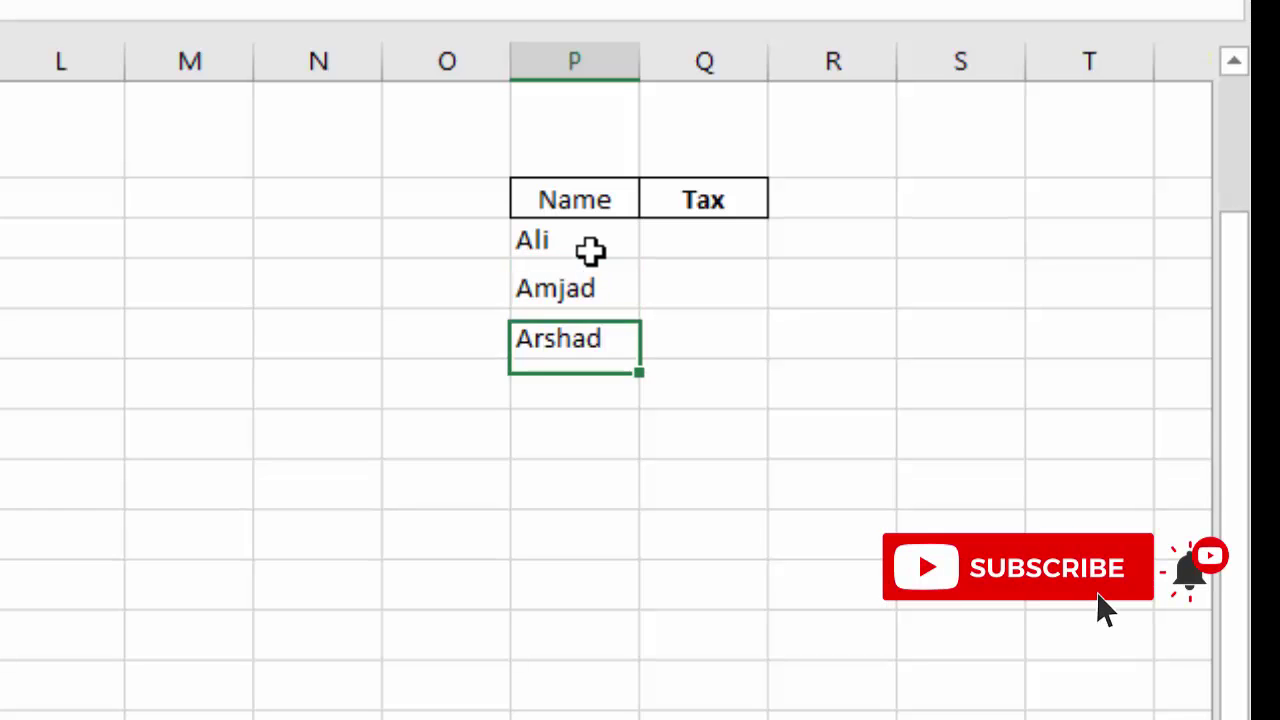
{"action": "key", "text": "Return"}
{"action": "type", "text": "Ather"}
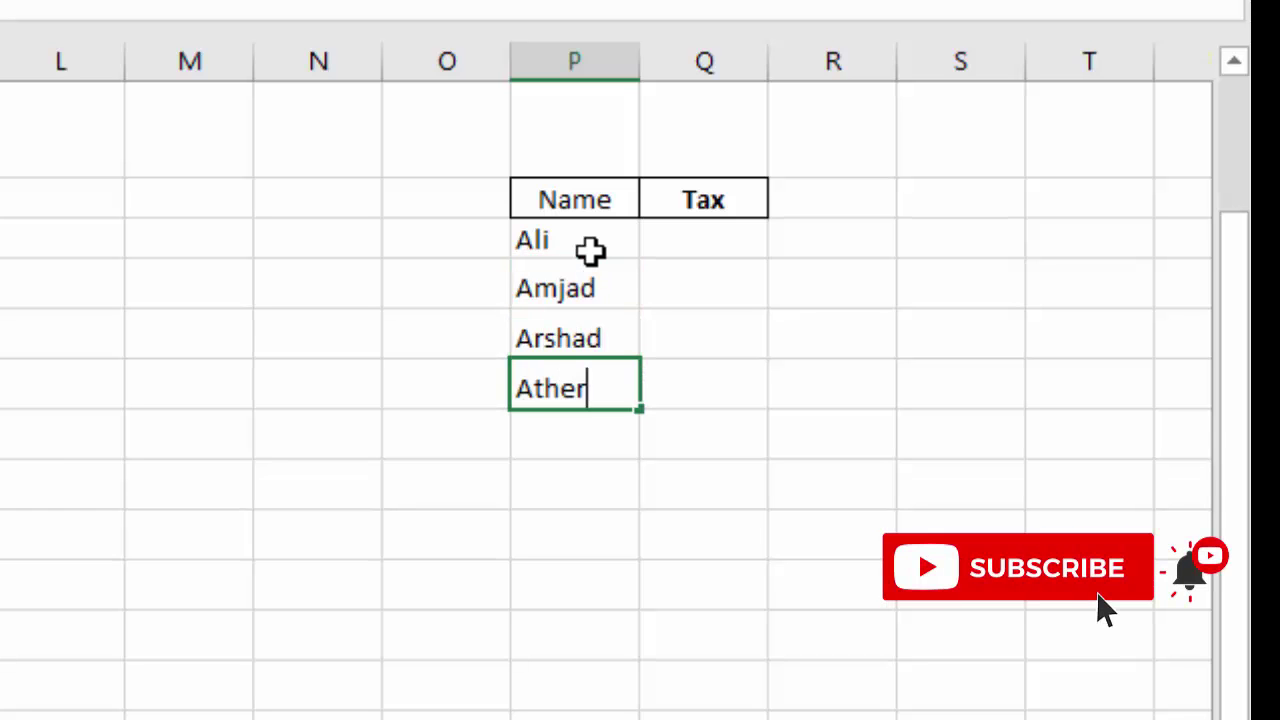
{"action": "key", "text": "Return"}
{"action": "type", "text": "Imran"}
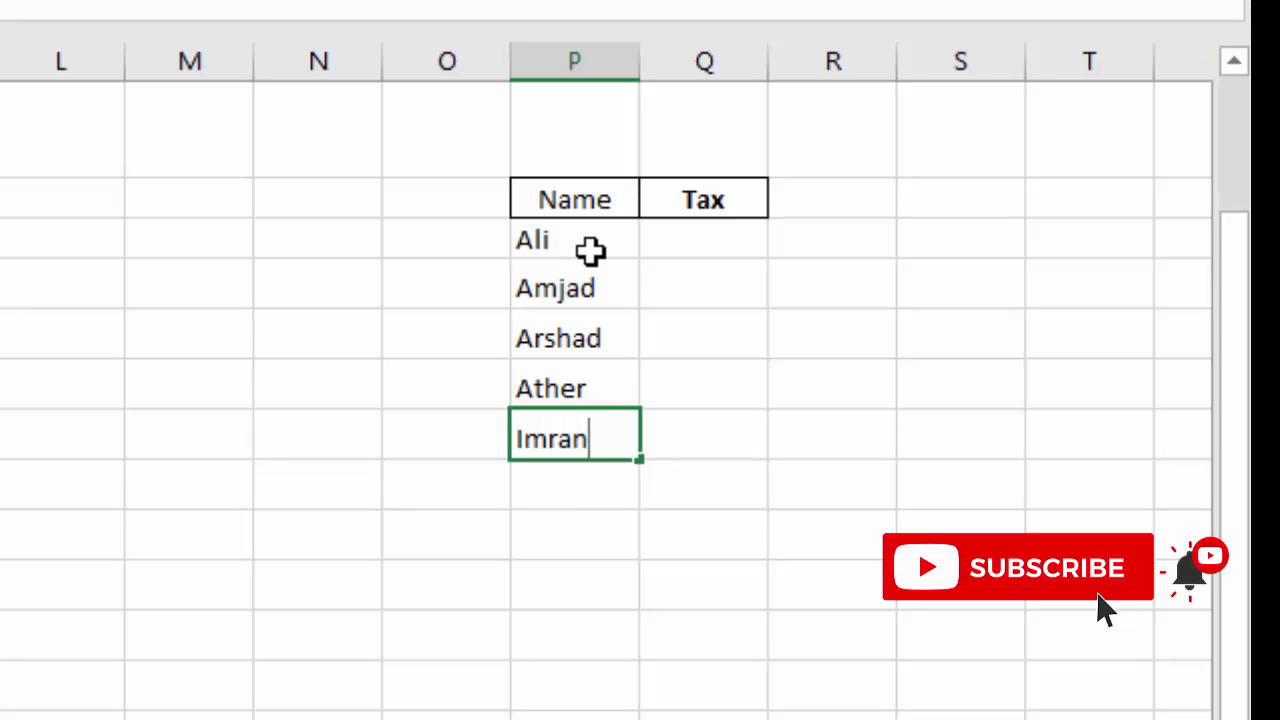
{"action": "key", "text": "Return"}
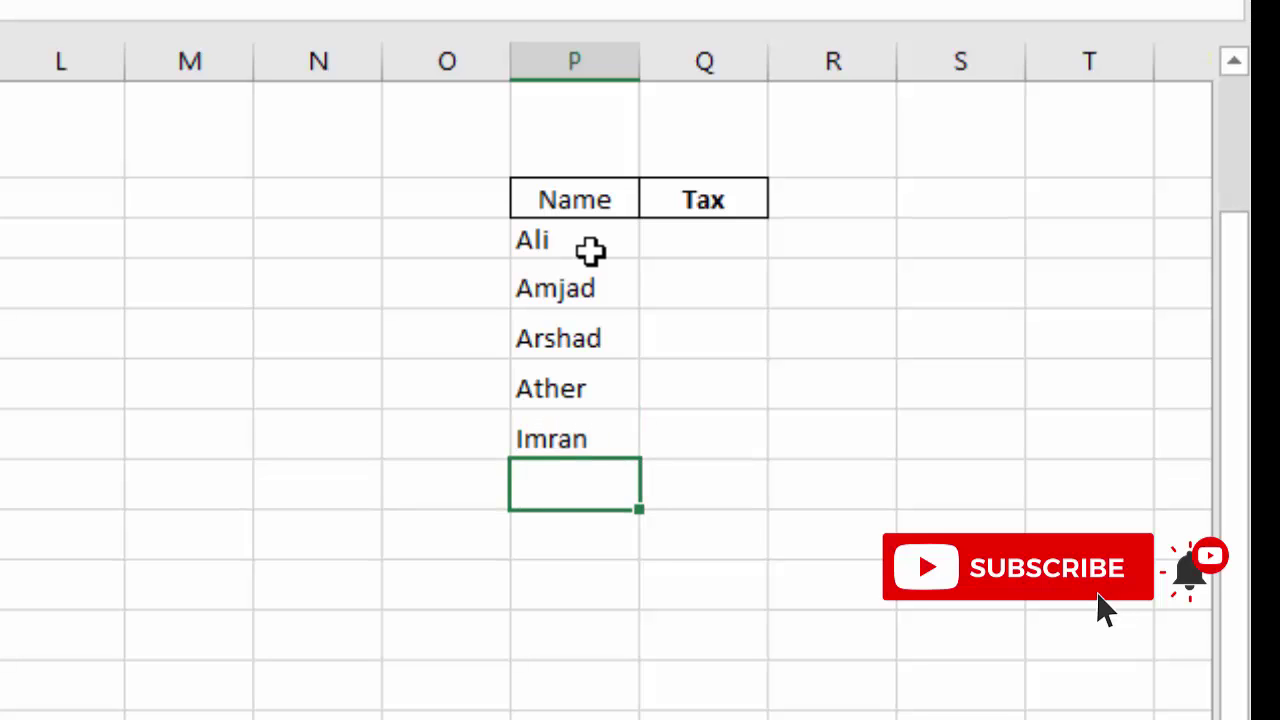
Fill the Tax column cells Q7 to Q11 with 7000, NA, 8000, NA and 9600.
{"action": "key", "text": "Up"}
{"action": "key", "text": "Up"}
{"action": "key", "text": "Up"}
{"action": "key", "text": "Up"}
{"action": "key", "text": "Right"}
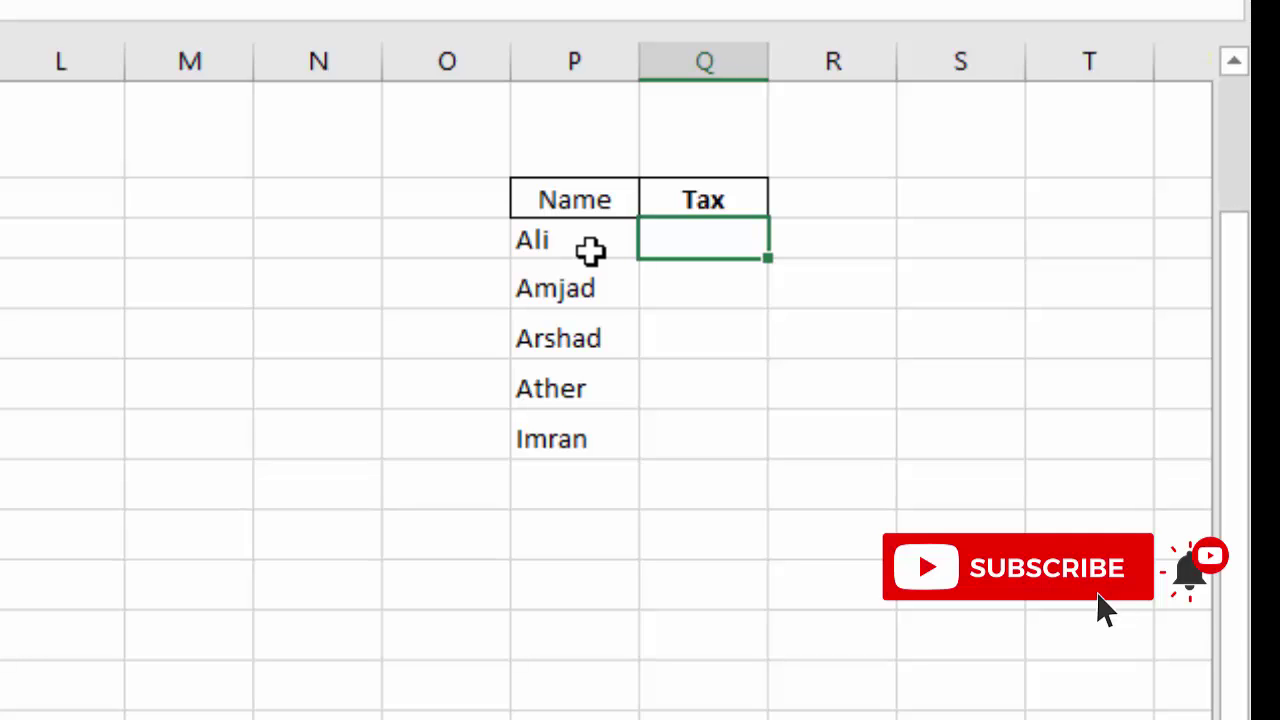
{"action": "type", "text": "7000"}
{"action": "key", "text": "Return"}
{"action": "type", "text": "NA"}
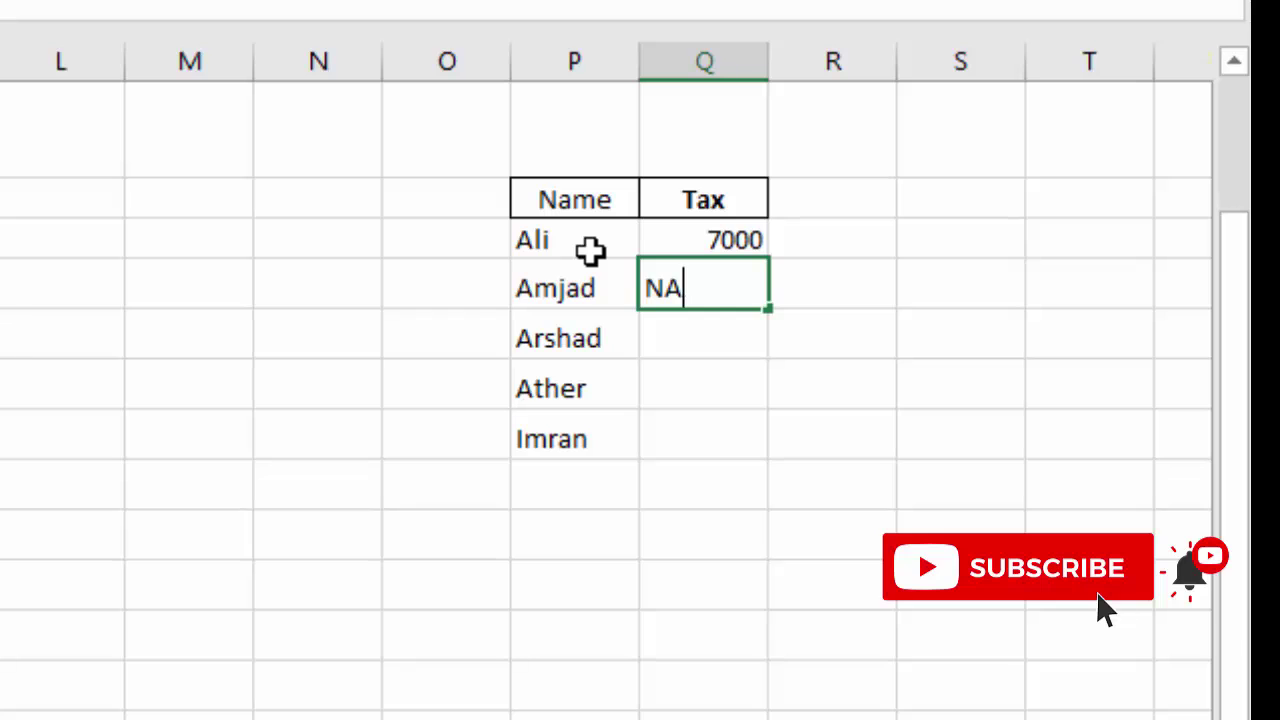
{"action": "key", "text": "Return"}
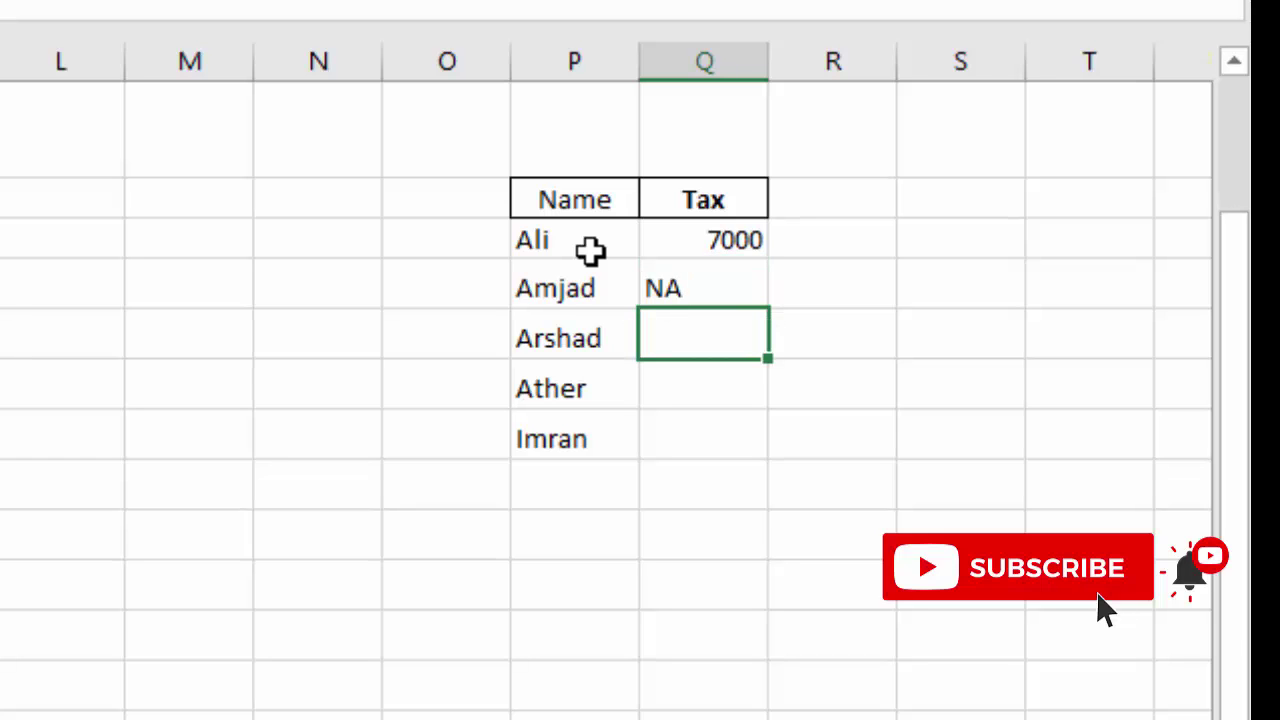
{"action": "type", "text": "8000"}
{"action": "key", "text": "Return"}
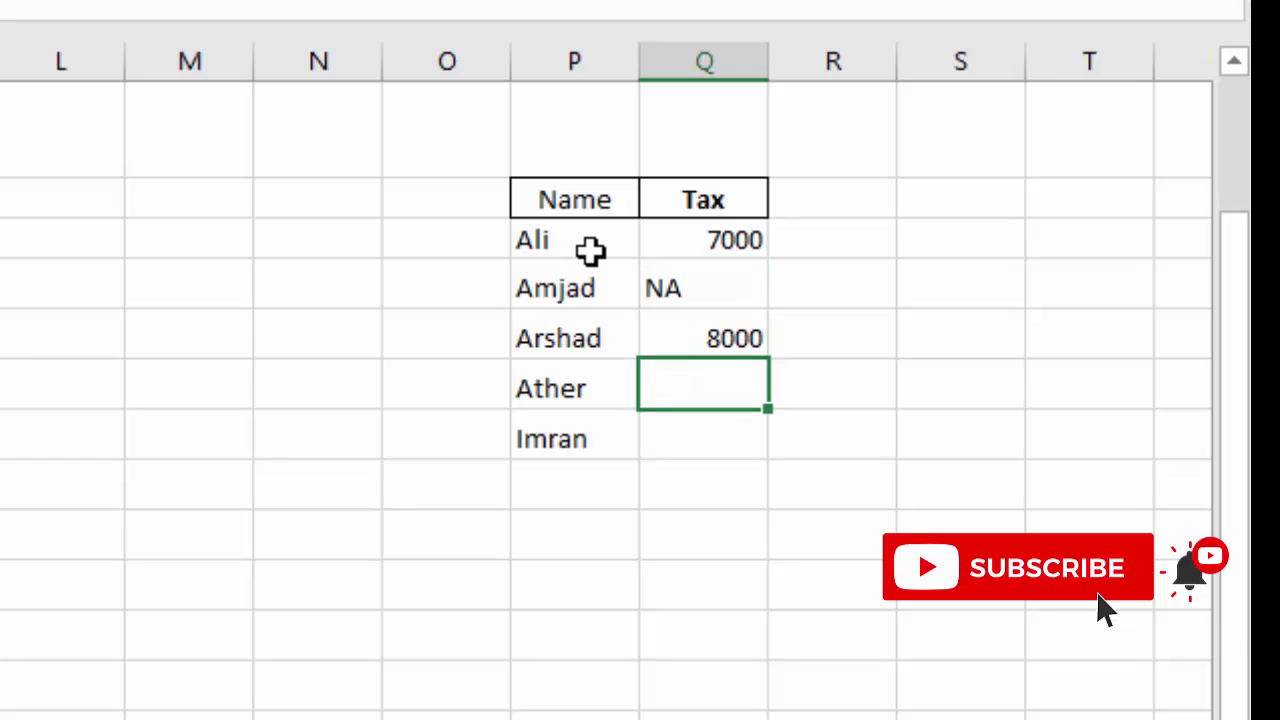
{"action": "type", "text": "NA"}
{"action": "key", "text": "Return"}
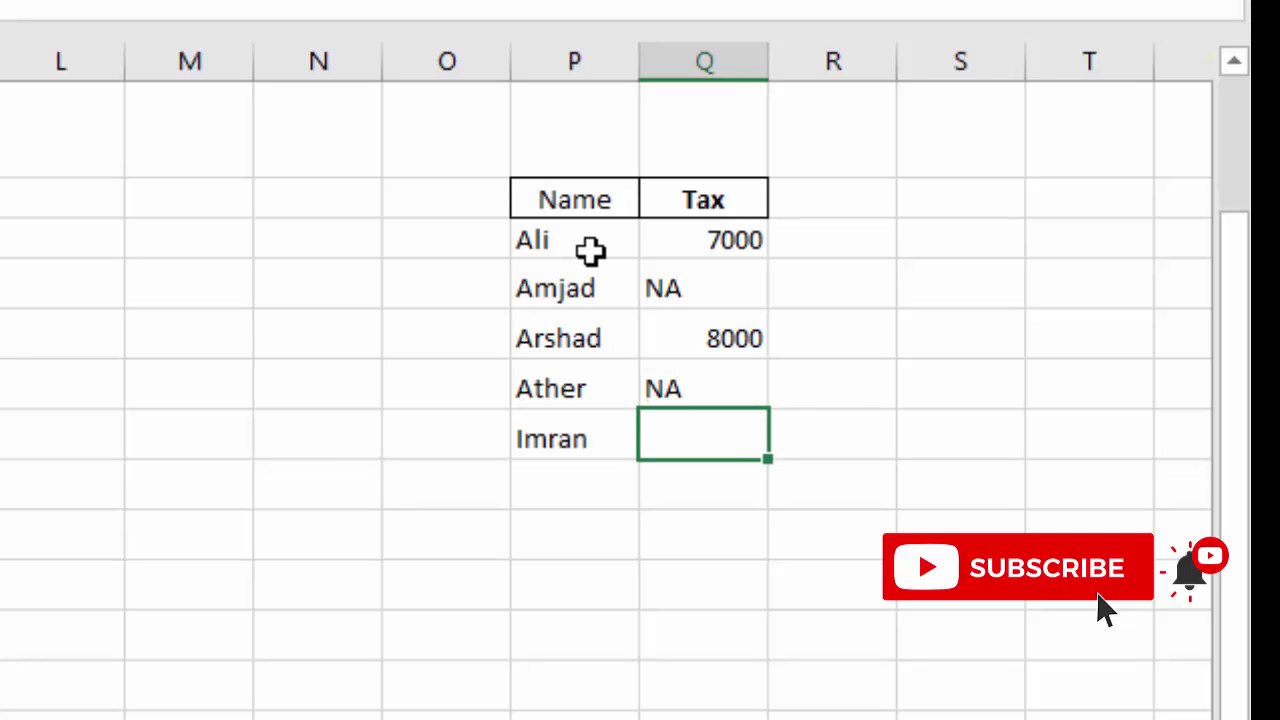
{"action": "type", "text": "9600"}
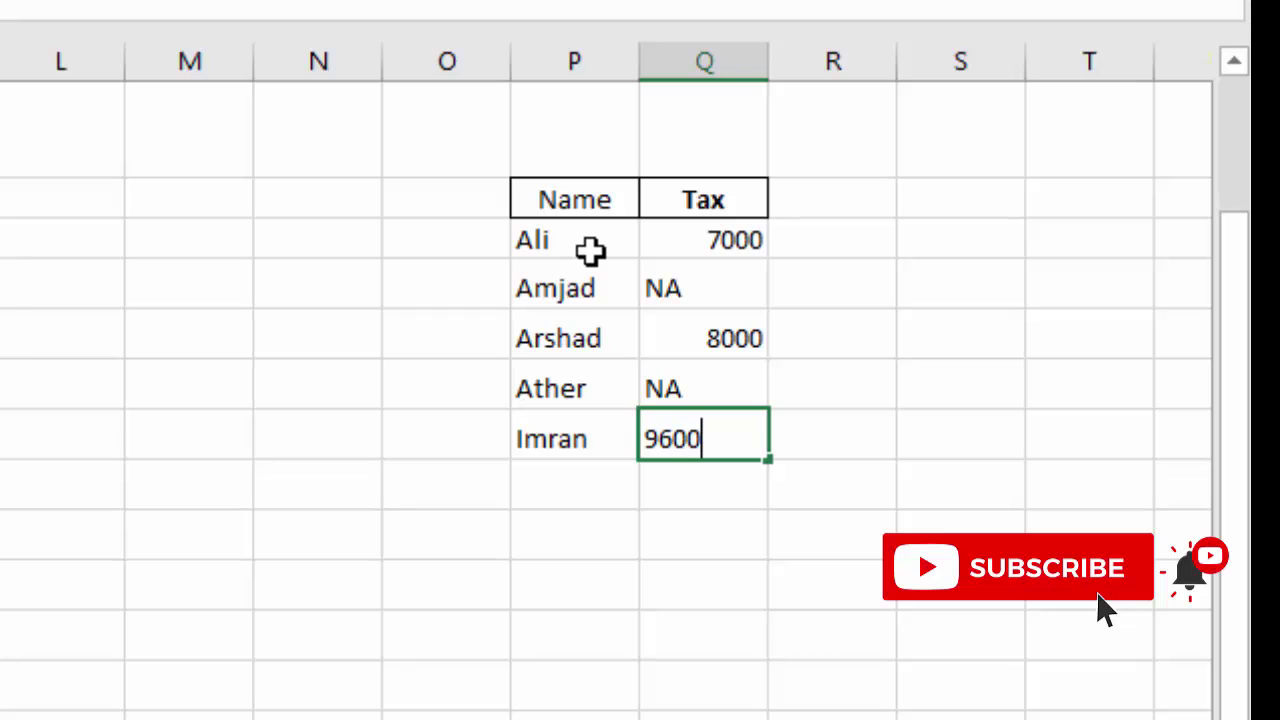
{"action": "key", "text": "Return"}
Enter the label "No of Clinets" in cell P12 and widen column P to fit it.
{"action": "key", "text": "Left"}
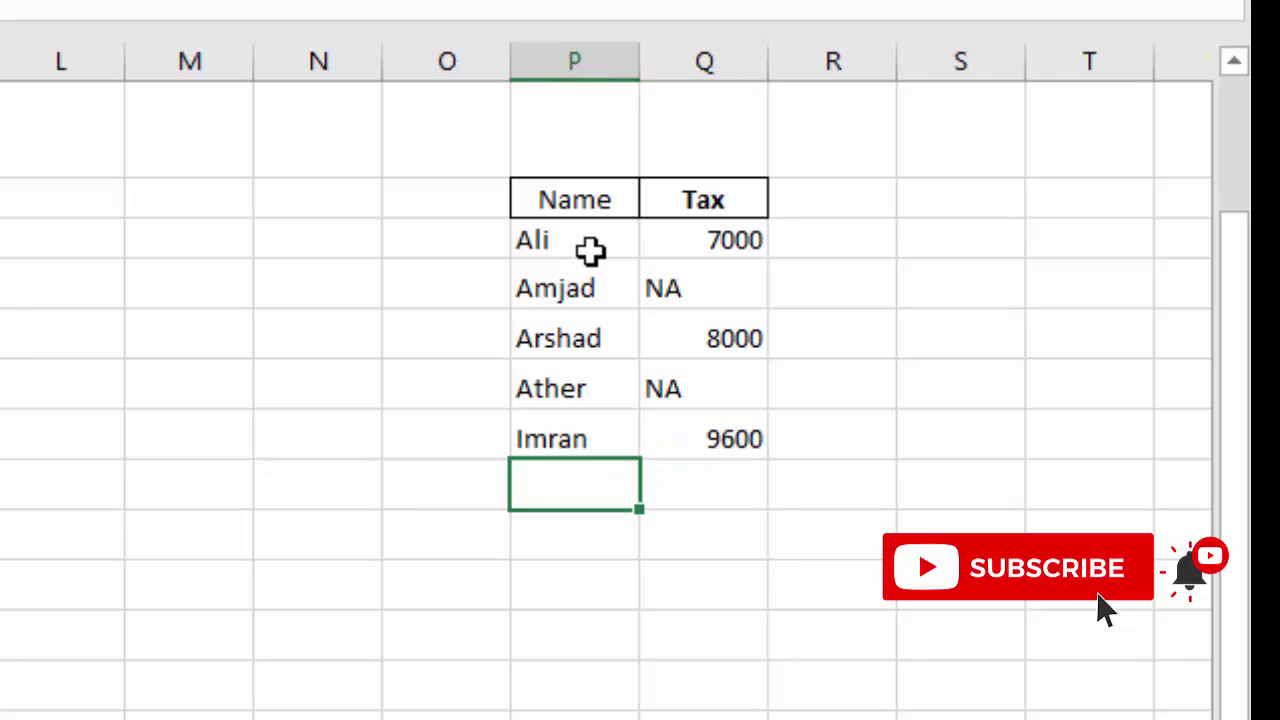
{"action": "type", "text": "No of Cl"}
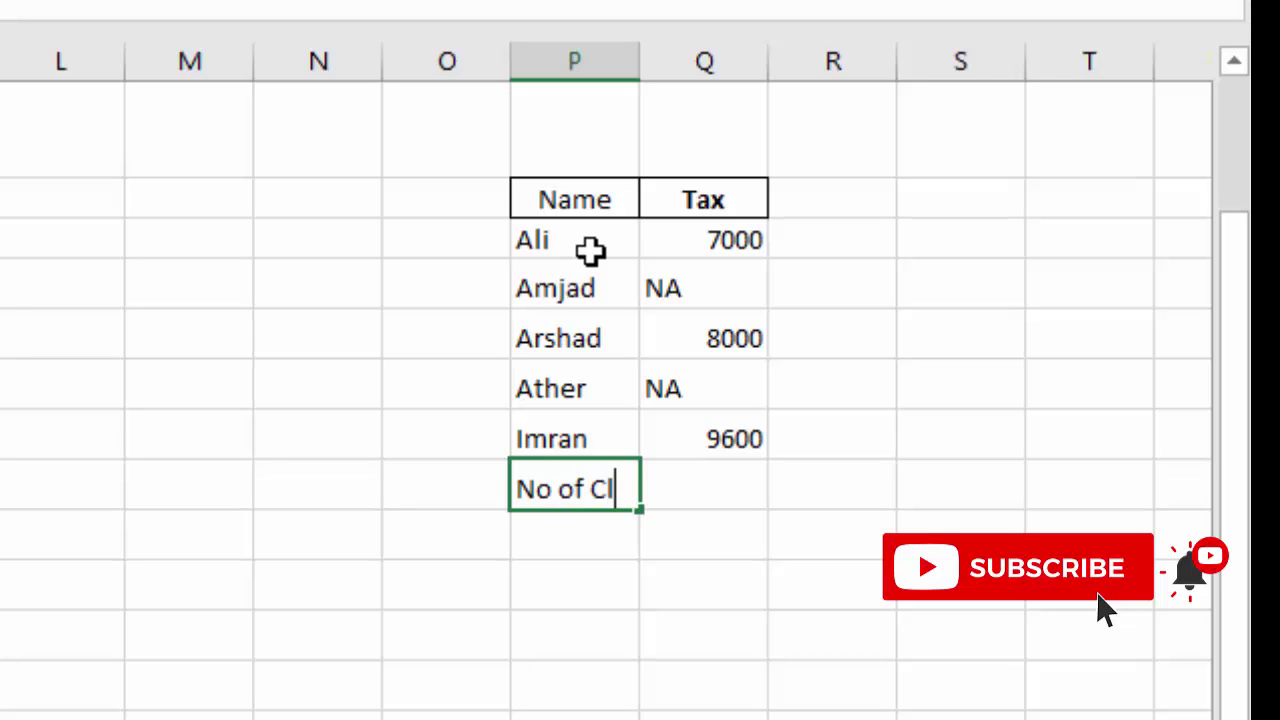
{"action": "type", "text": "inets"}
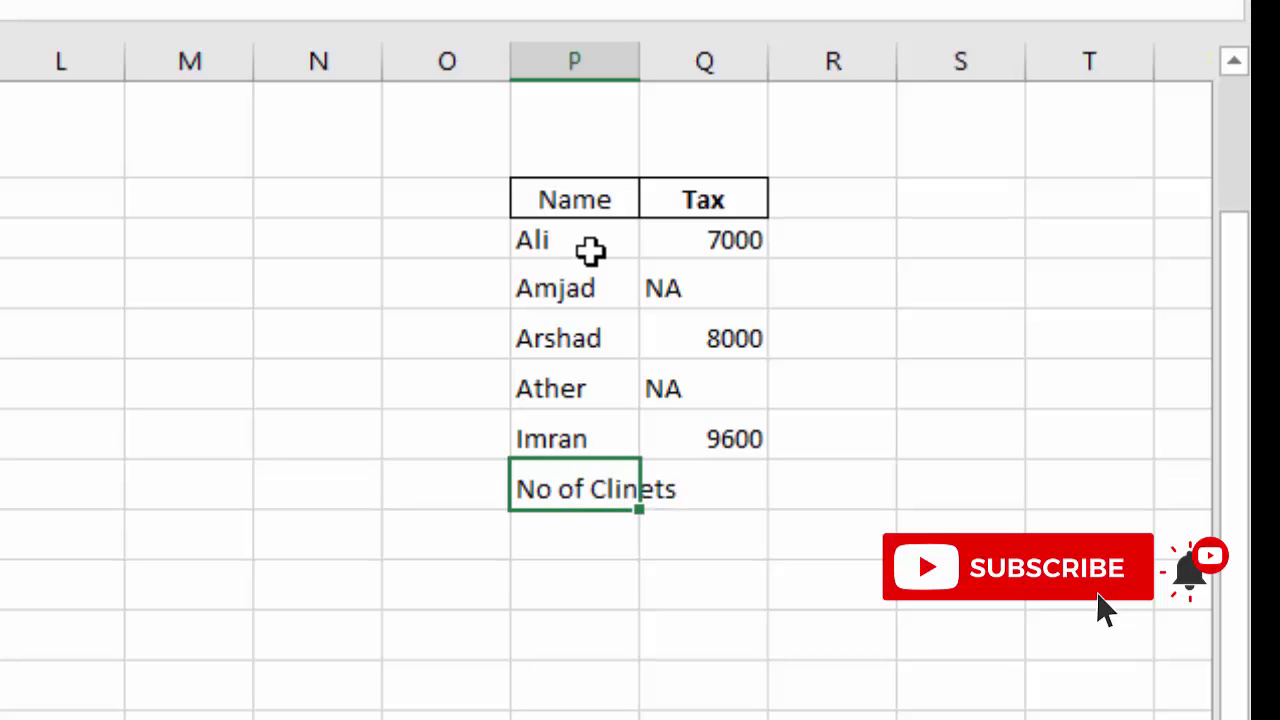
{"action": "key", "text": "Return"}
{"action": "left_click_drag", "start_coordinate": [640, 63], "coordinate": [703, 80]}
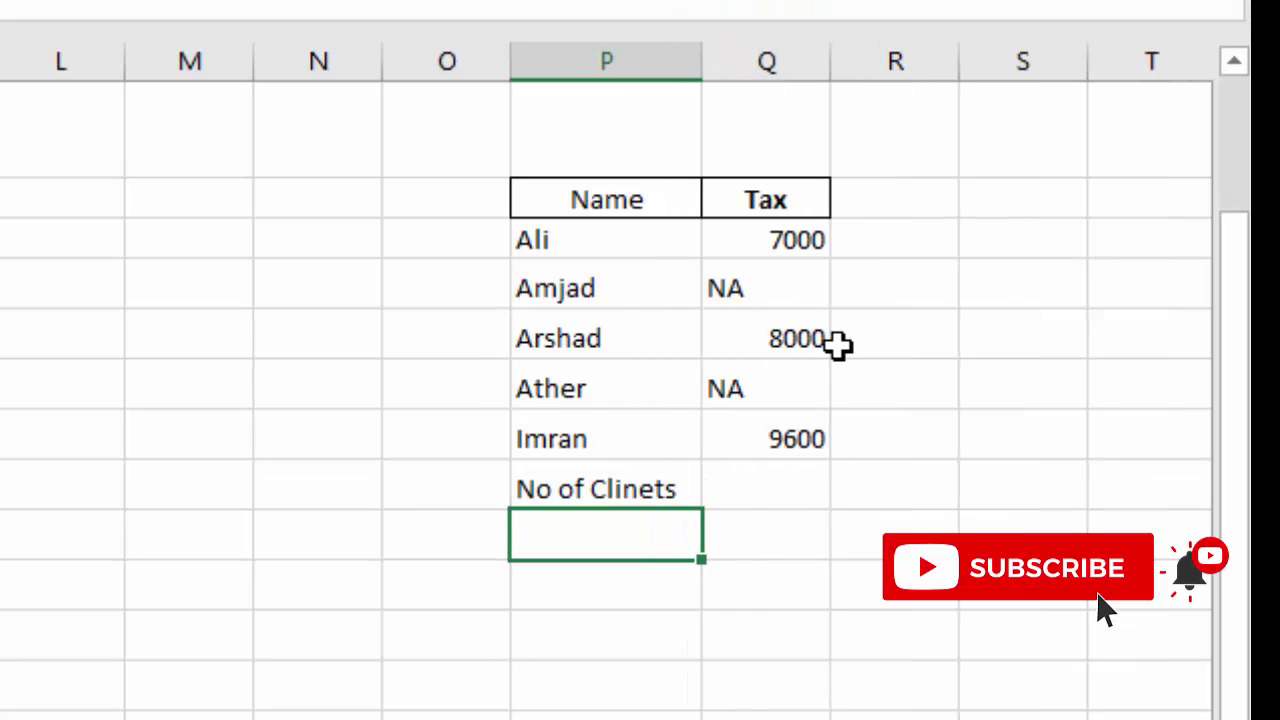
Format the "No of Clinets" row P12:Q12 with a bold label, all borders and a light green fill in Q12.
{"action": "left_click", "coordinate": [651, 466]}
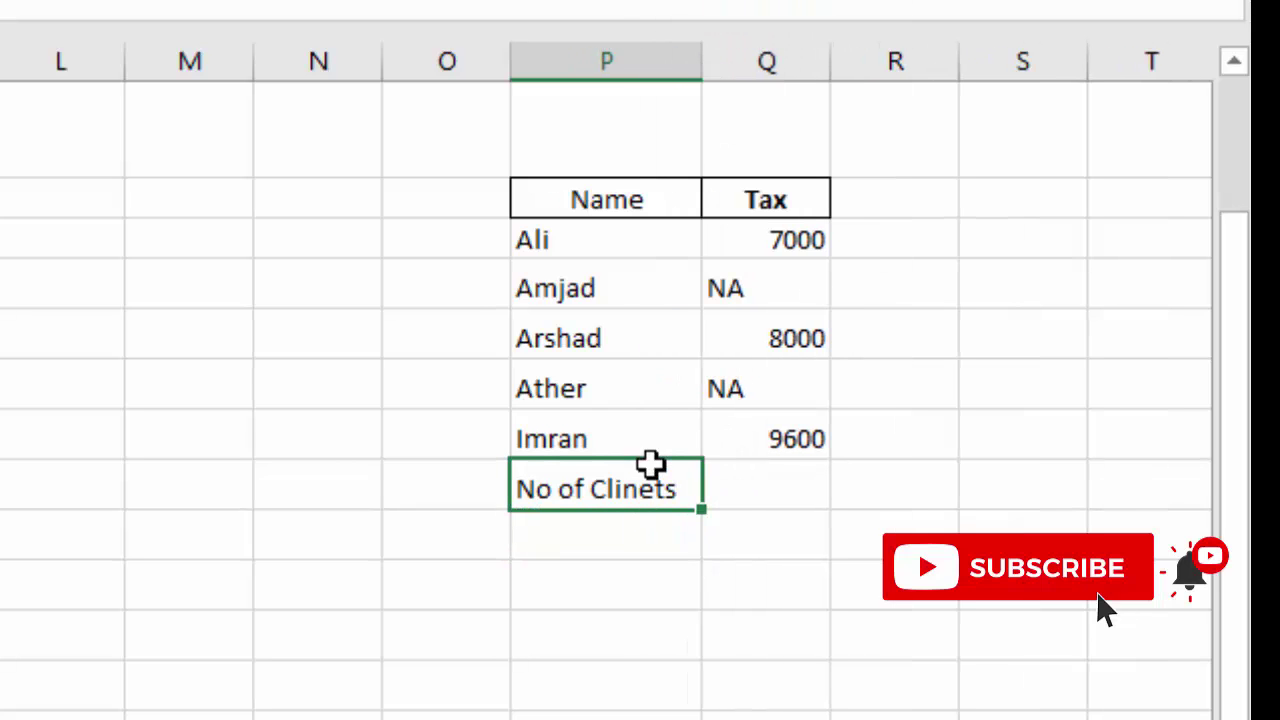
{"action": "key", "text": "ctrl+b"}
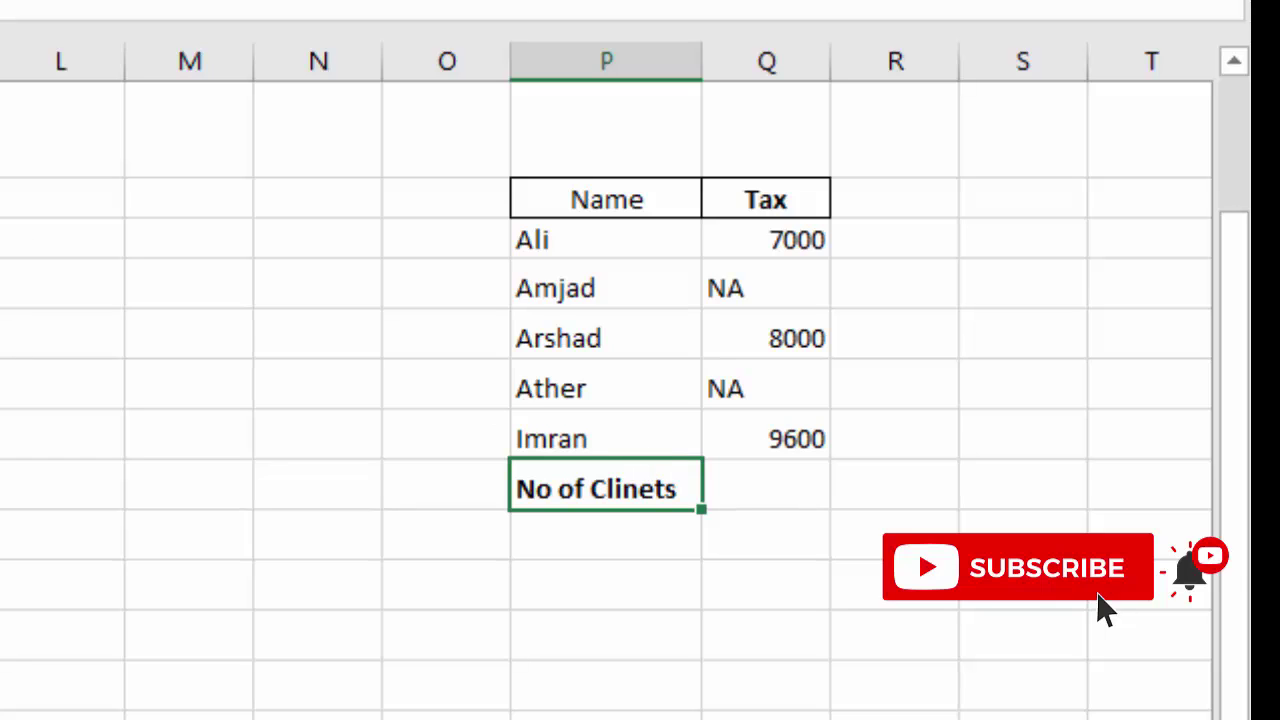
{"action": "key", "text": "shift+Right"}
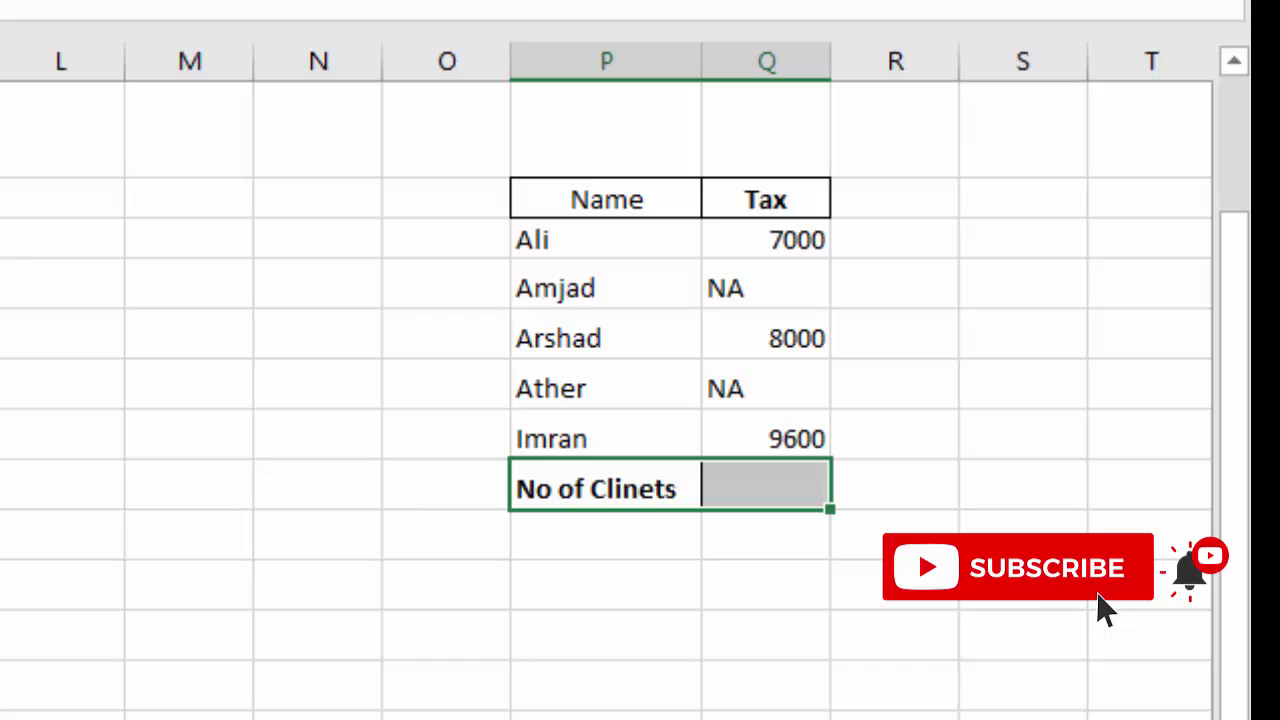
{"action": "left_click", "coordinate": [767, 500]}
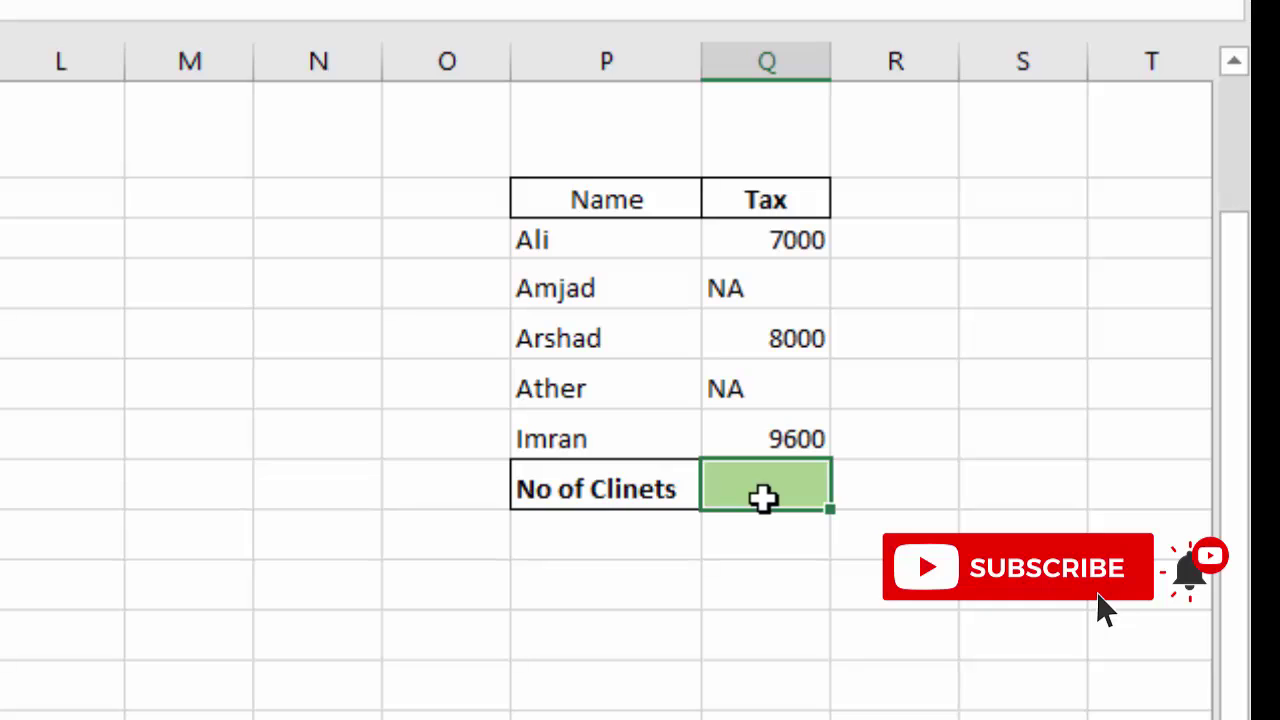
Count the non-empty tax entries in cell Q12 with the formula =COUNTA(Q7:Q11).
{"action": "type", "text": "=cou"}
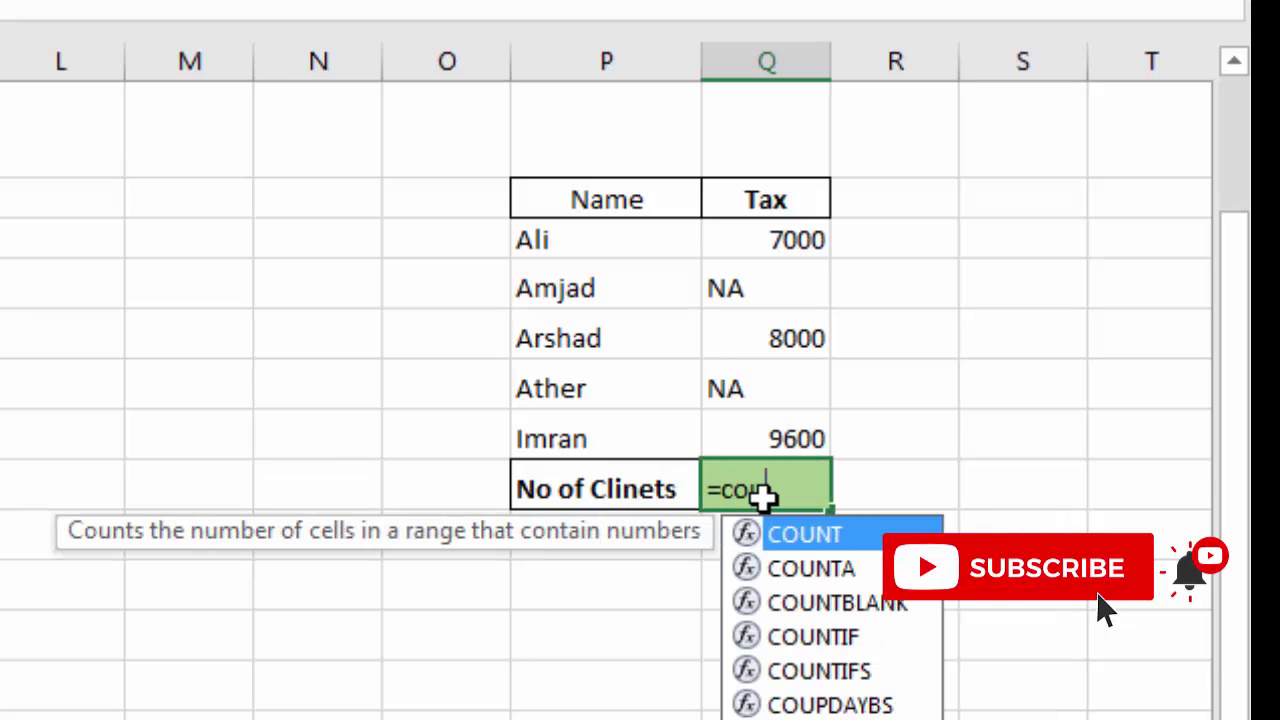
{"action": "type", "text": "nta("}
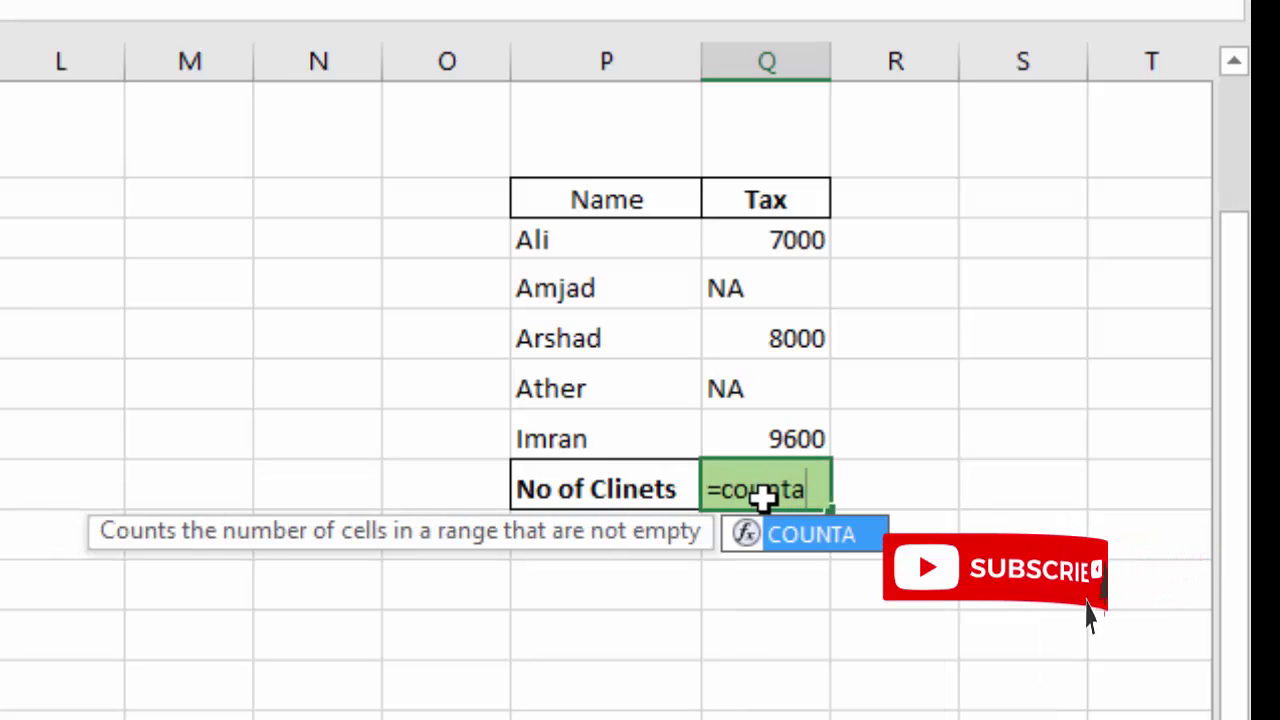
{"action": "left_click", "coordinate": [765, 248]}
{"action": "left_click_drag", "start_coordinate": [765, 255], "coordinate": [771, 414]}
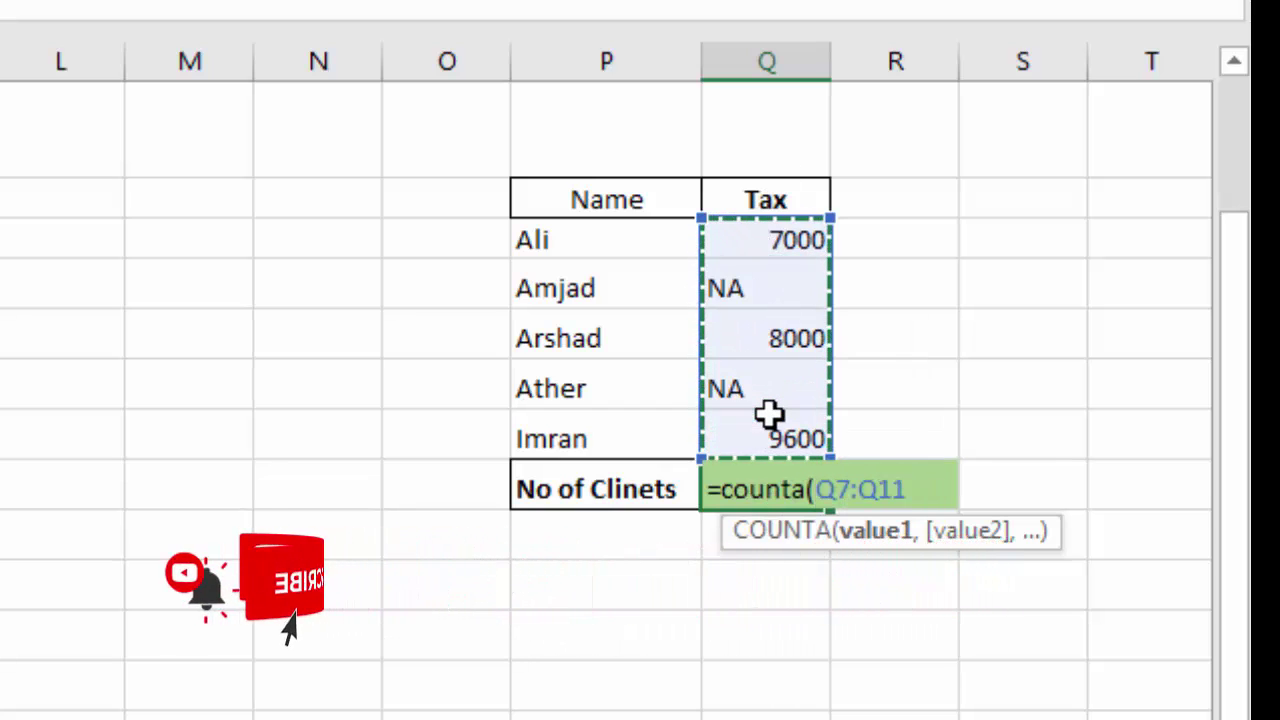
{"action": "type", "text": ")"}
{"action": "key", "text": "Return"}
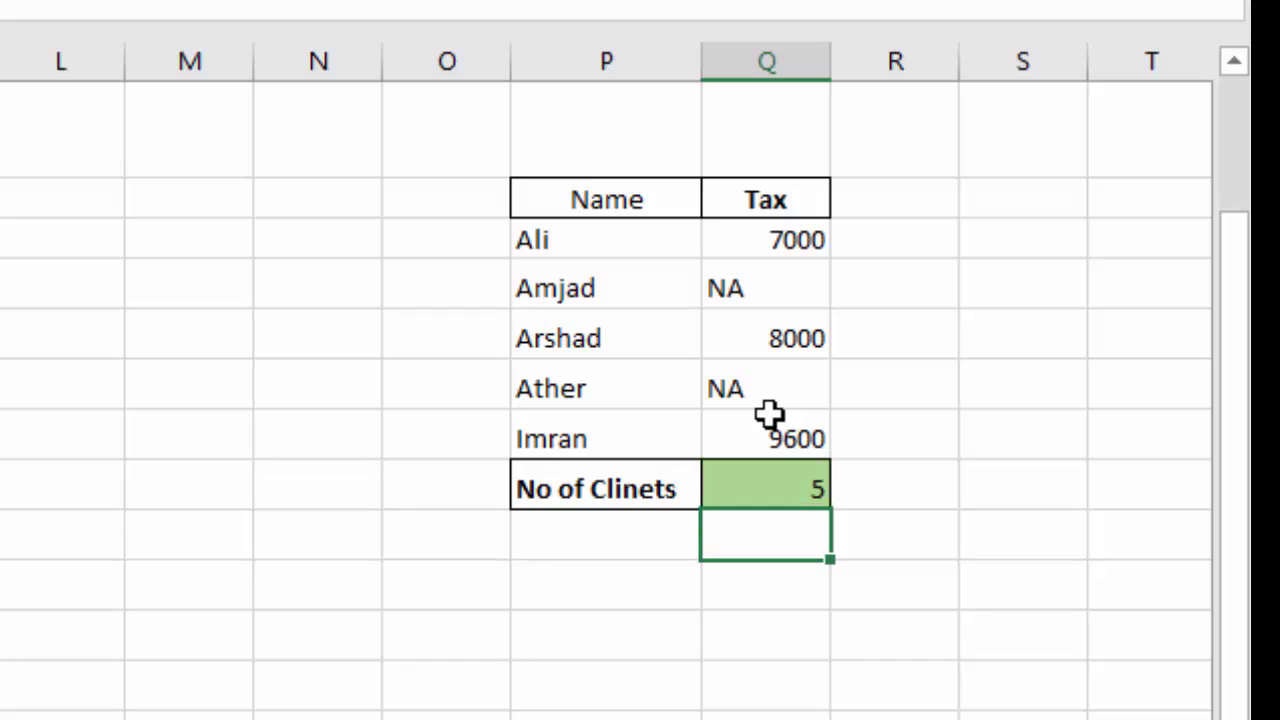
Center the COUNTA result in Q12, make it bold and increase its font size.
{"action": "left_click", "coordinate": [795, 494]}
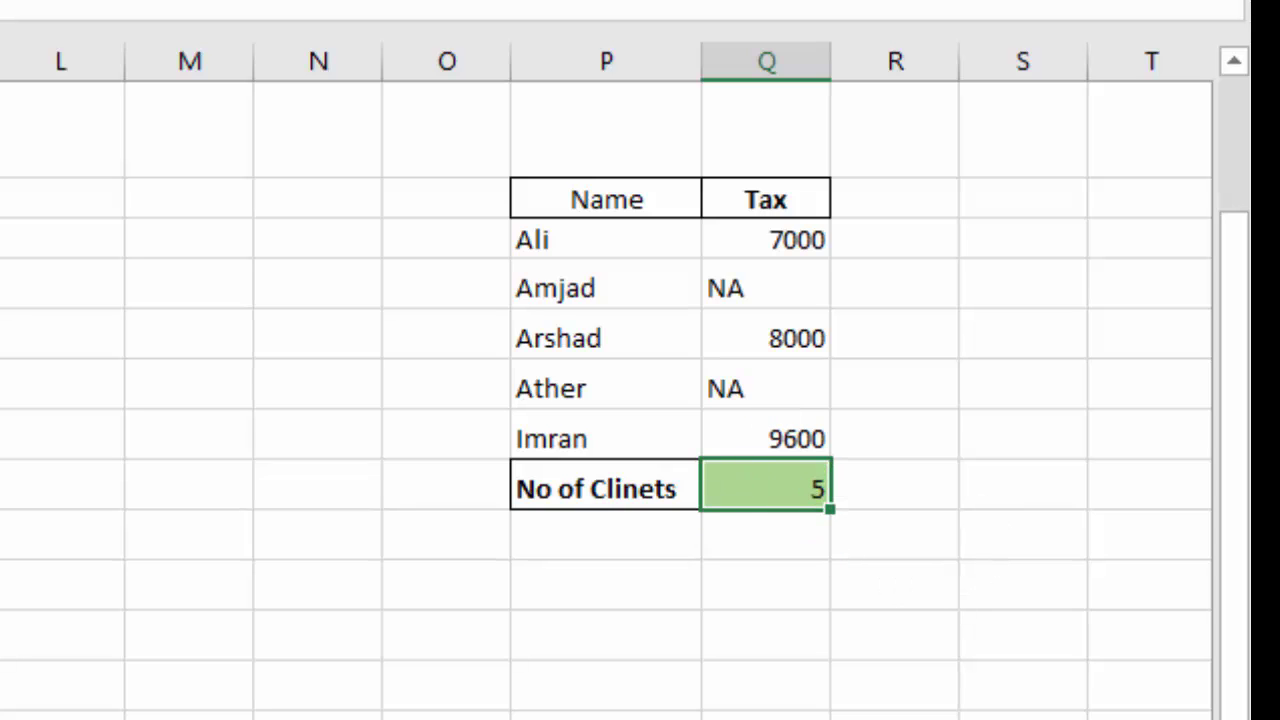
{"action": "key", "text": "alt+h"}
{"action": "key", "text": "a"}
{"action": "key", "text": "c"}
{"action": "key", "text": "ctrl+b"}
{"action": "key", "text": "ctrl+shift+greater"}
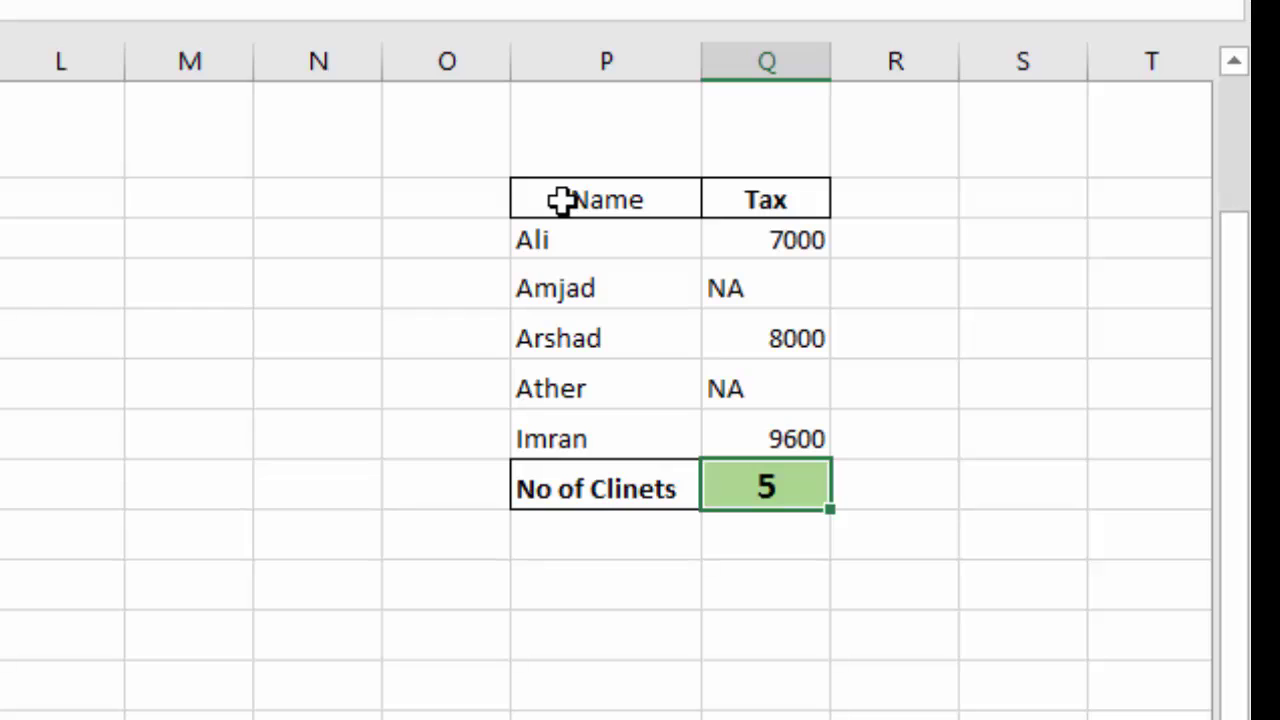
Apply all borders to the Name and Tax table P6:Q11 and make the Name heading bold.
{"action": "left_click_drag", "start_coordinate": [563, 200], "coordinate": [746, 443]}
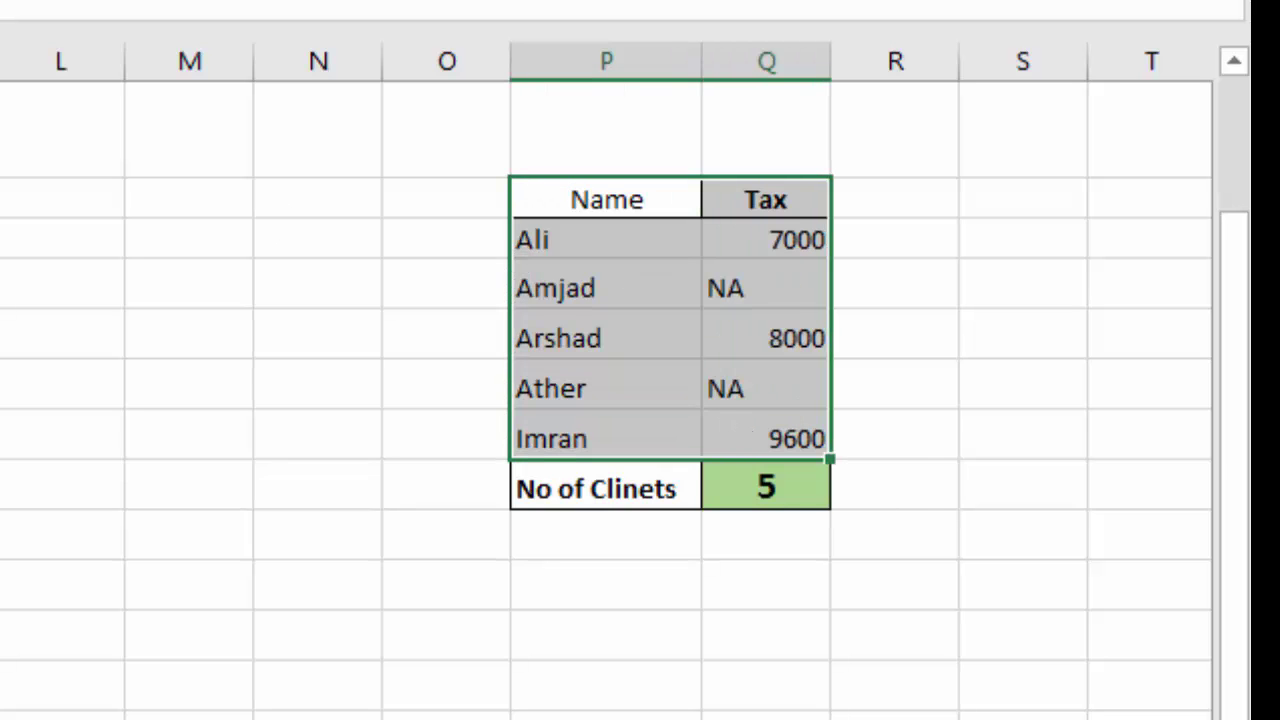
{"action": "left_click", "coordinate": [2, 2]}
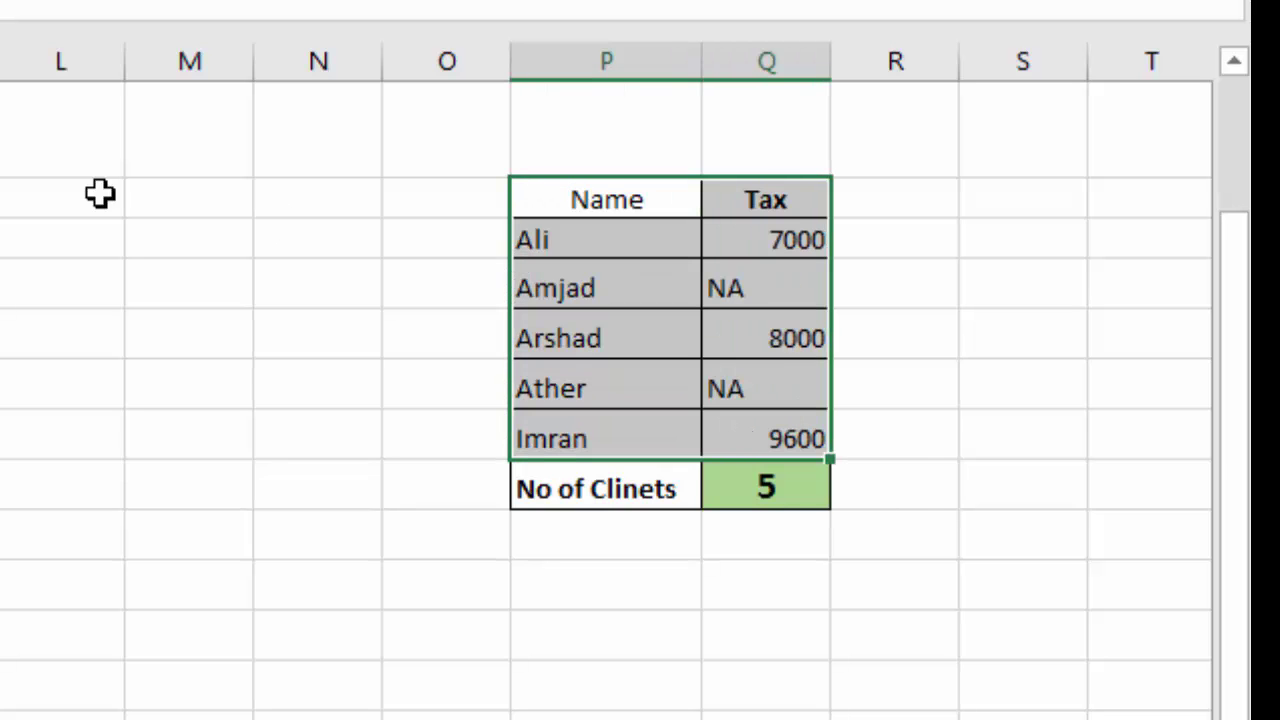
{"action": "left_click", "coordinate": [549, 185]}
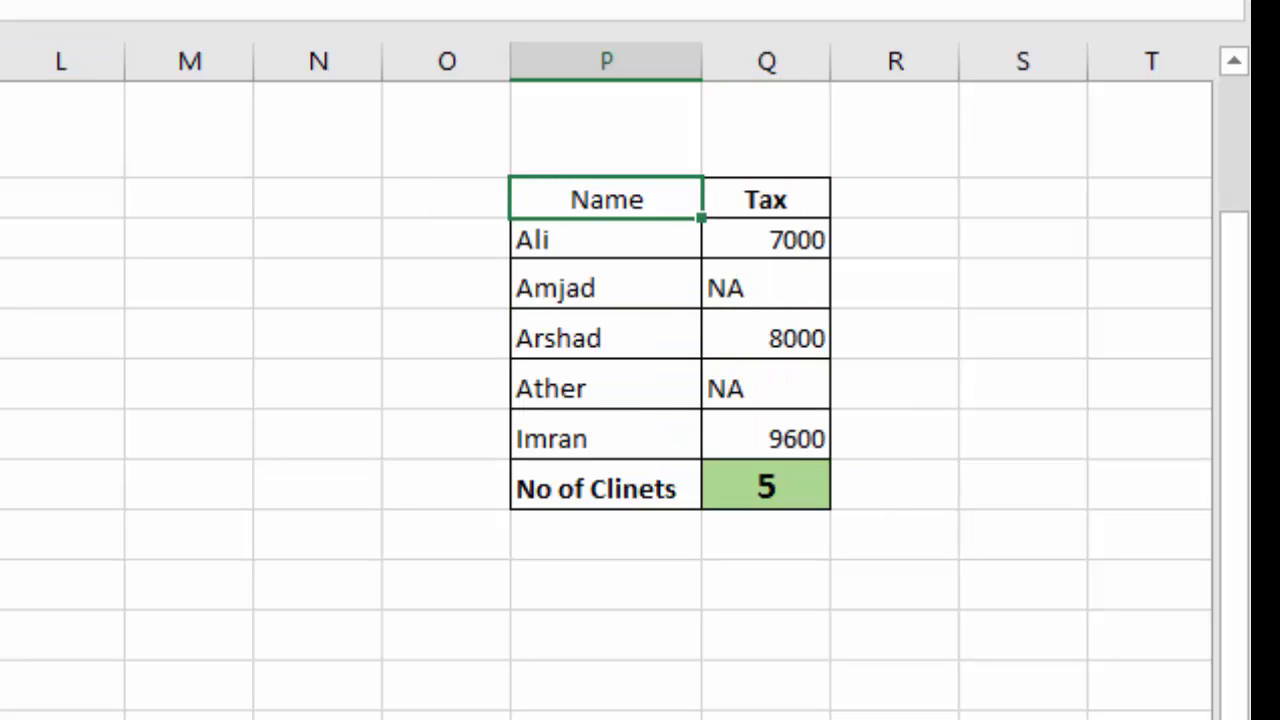
{"action": "key", "text": "ctrl+b"}
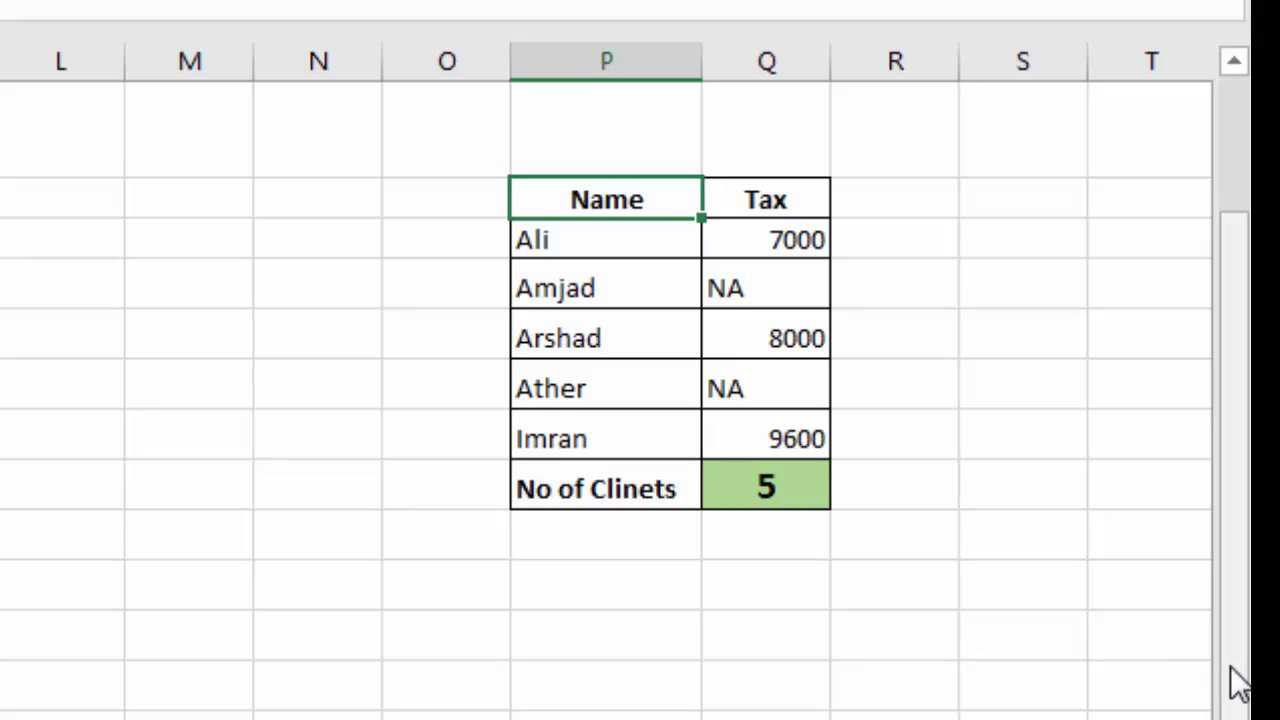
Enter the label "CountBlank Function" in cell C21, below the CountA Function label.
{"action": "left_click_drag", "start_coordinate": [1231, 668], "coordinate": [1244, 718]}
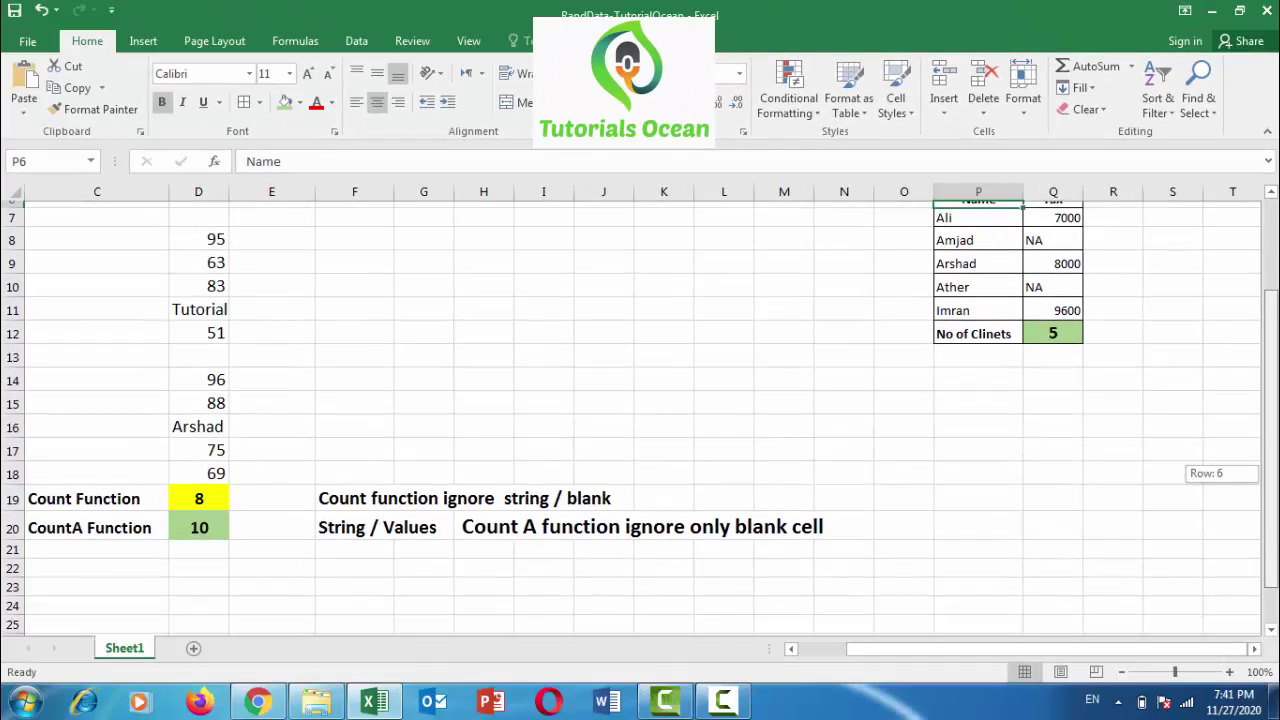
{"action": "left_click_drag", "start_coordinate": [1271, 497], "coordinate": [1271, 524]}
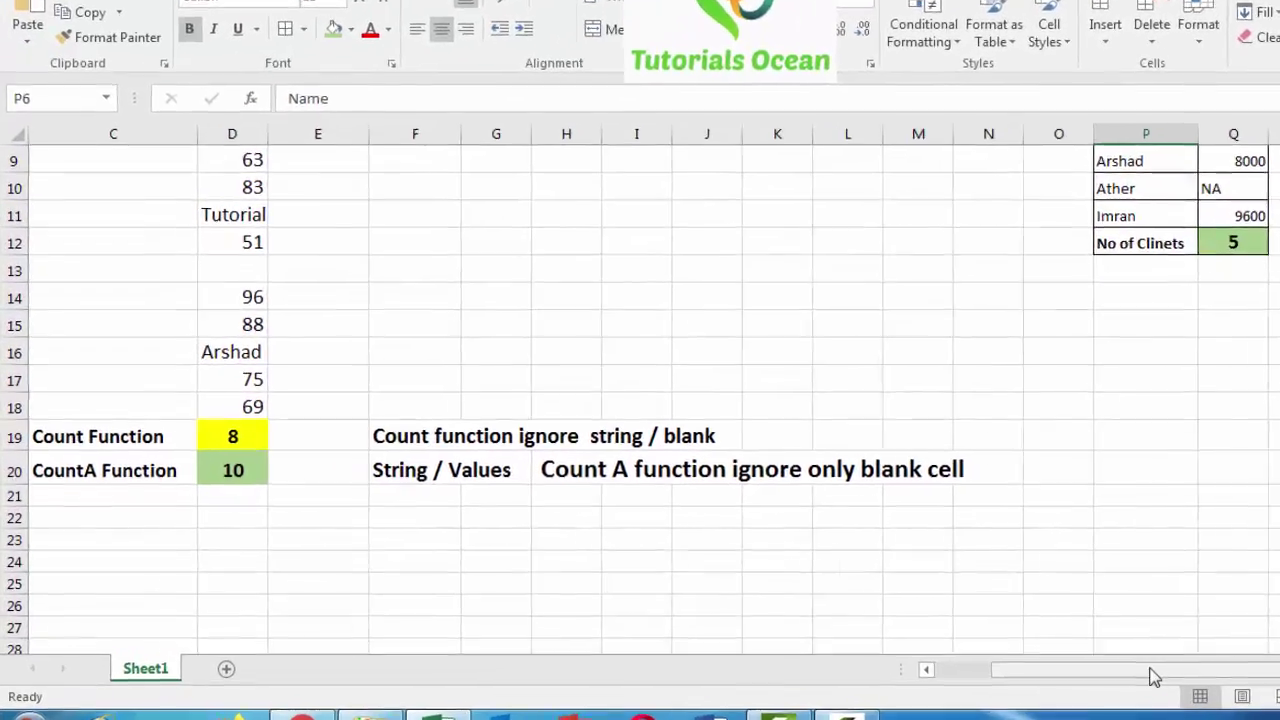
{"action": "left_click_drag", "start_coordinate": [1155, 677], "coordinate": [1098, 677]}
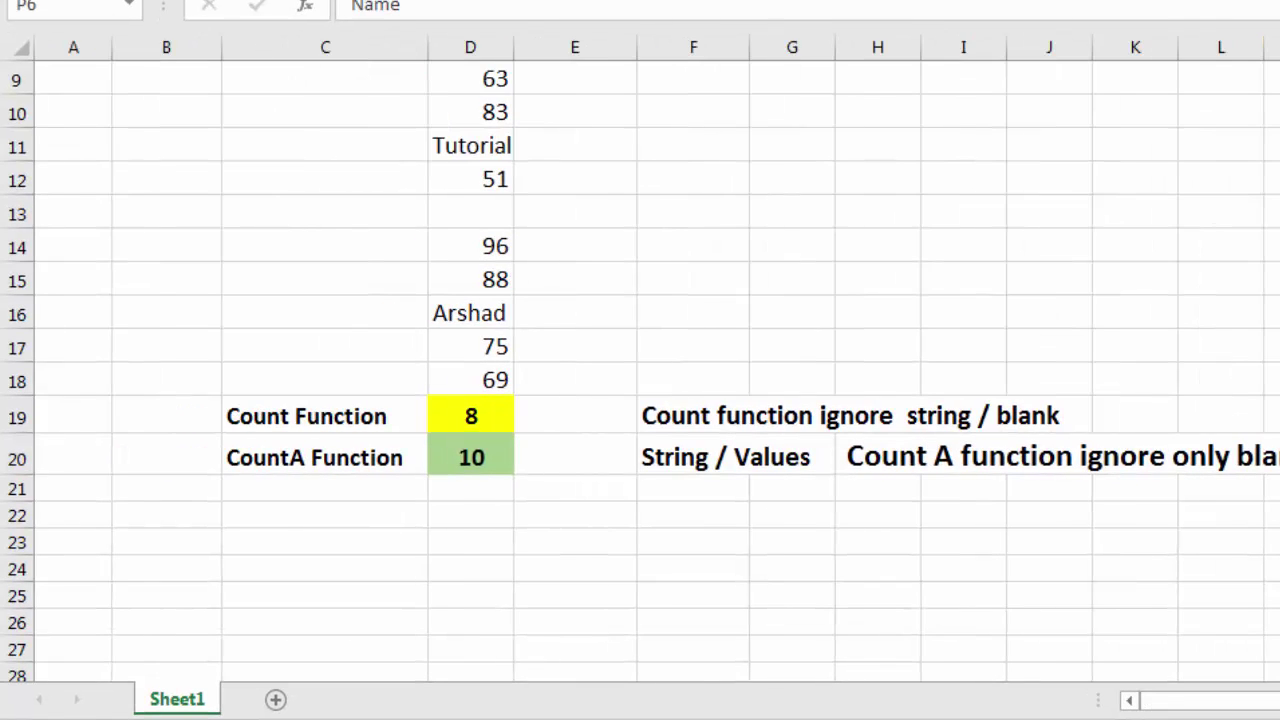
{"action": "left_click", "coordinate": [272, 495]}
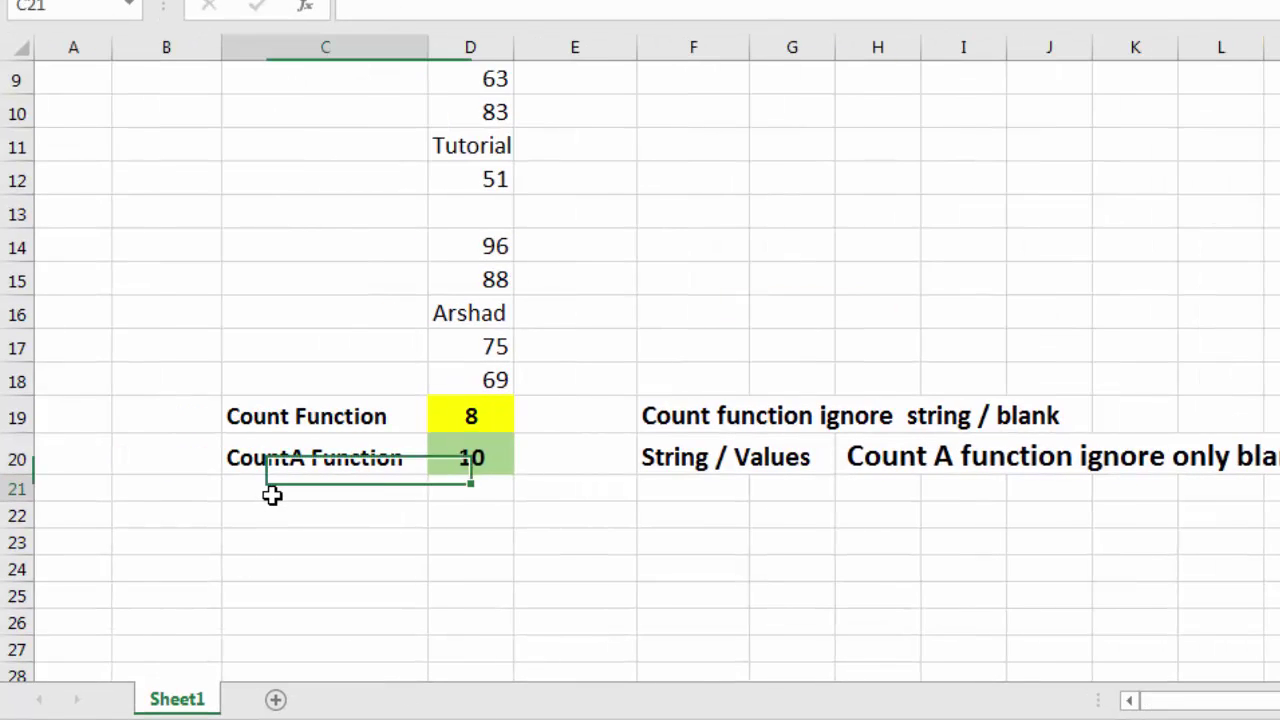
{"action": "type", "text": "Co"}
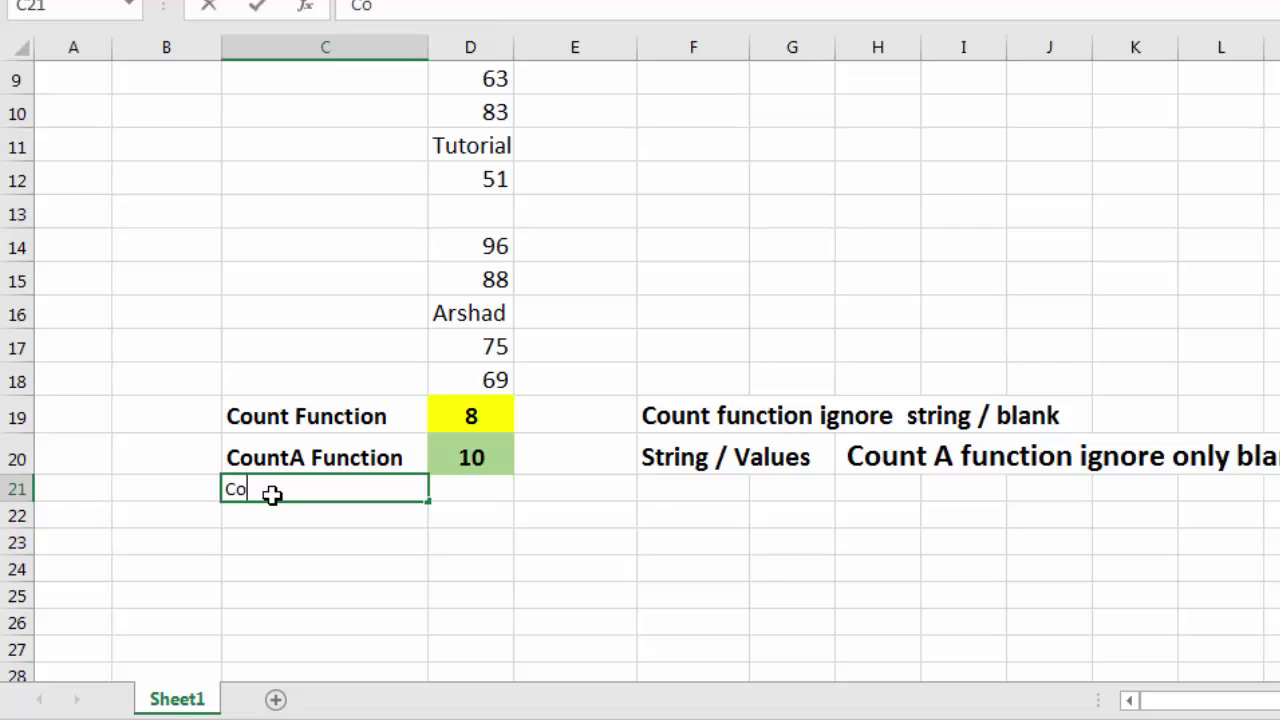
{"action": "type", "text": "untBlank Function"}
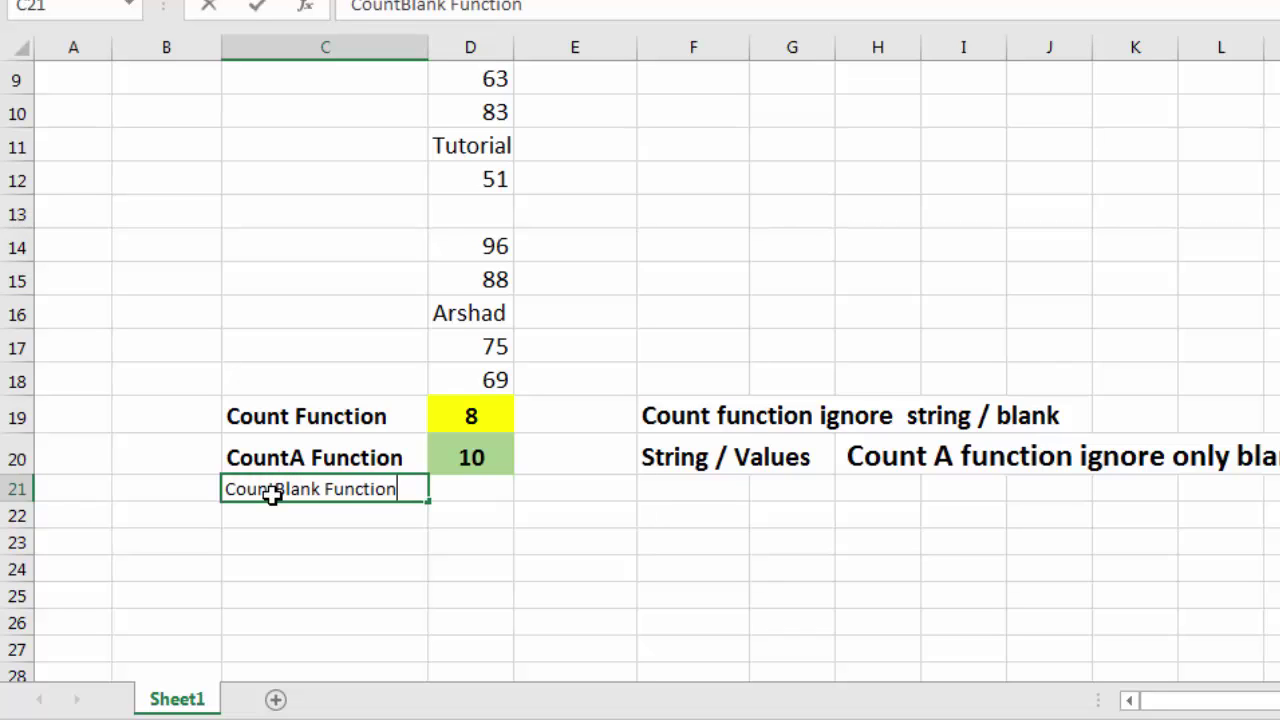
{"action": "key", "text": "Return"}
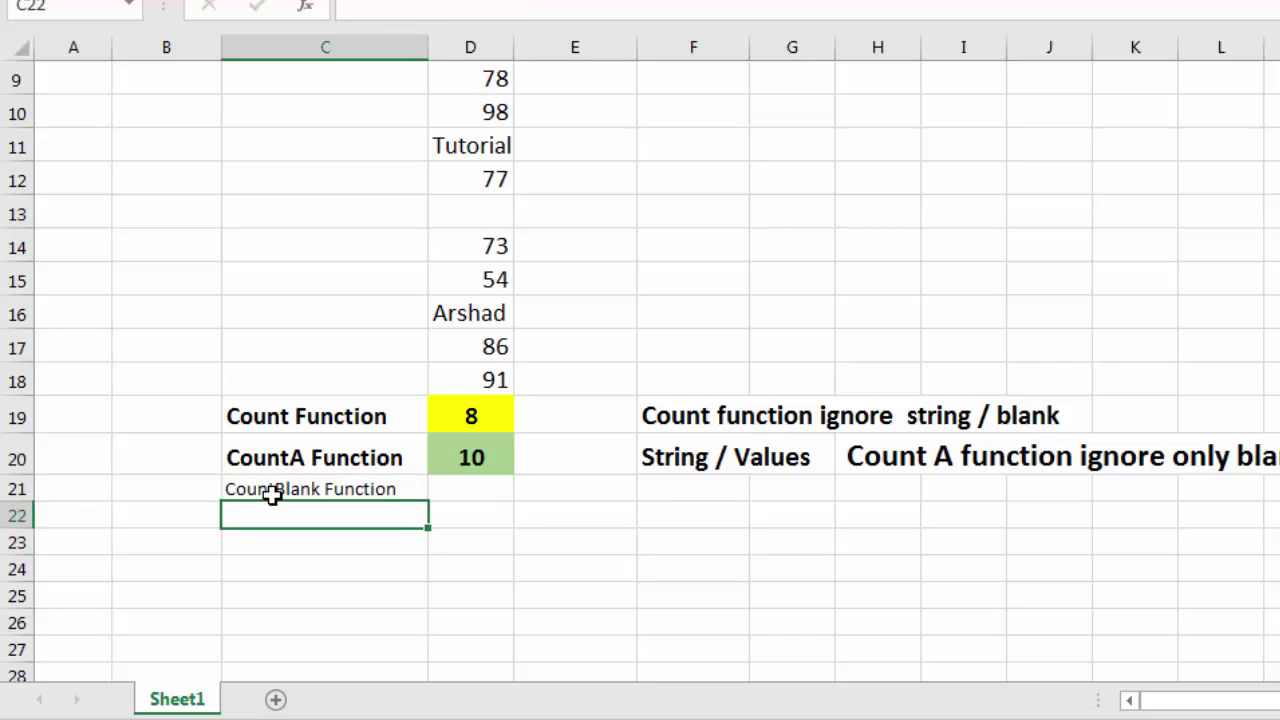
Make the CountBlank Function label in C21 bold and enlarge its font by two sizes.
{"action": "left_click", "coordinate": [270, 491]}
{"action": "double_click", "coordinate": [275, 490]}
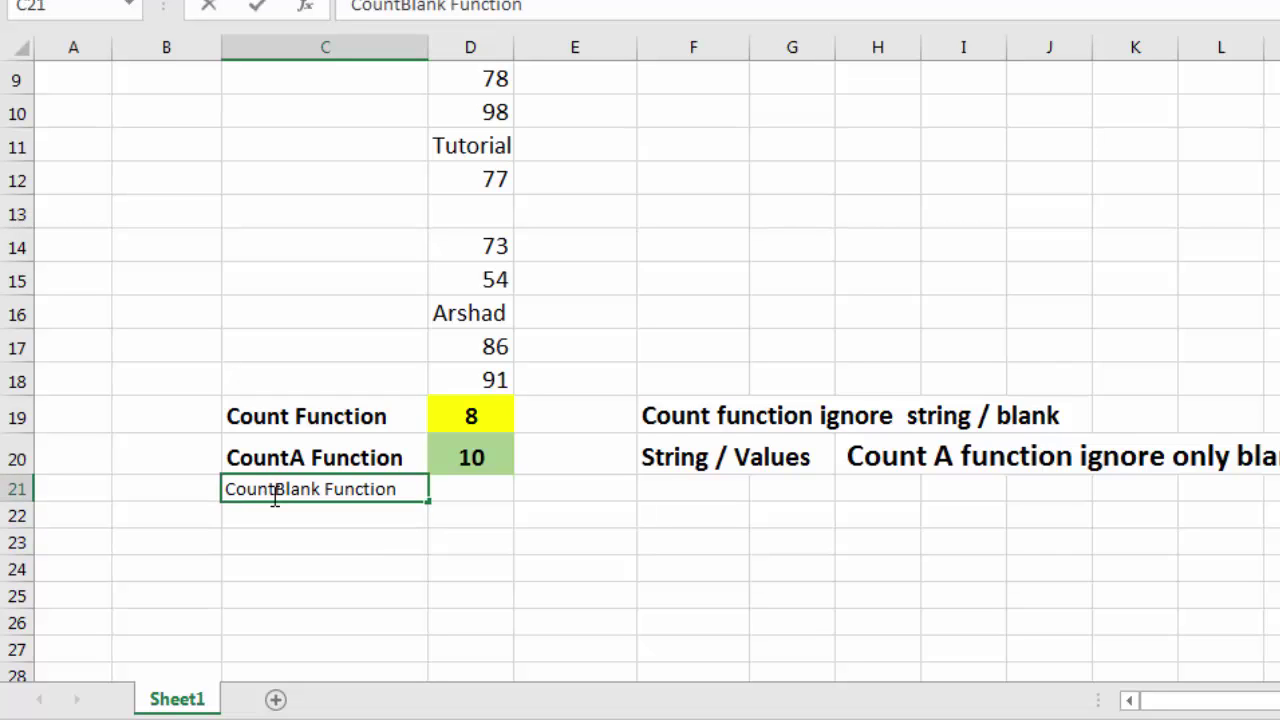
{"action": "left_click", "coordinate": [286, 526]}
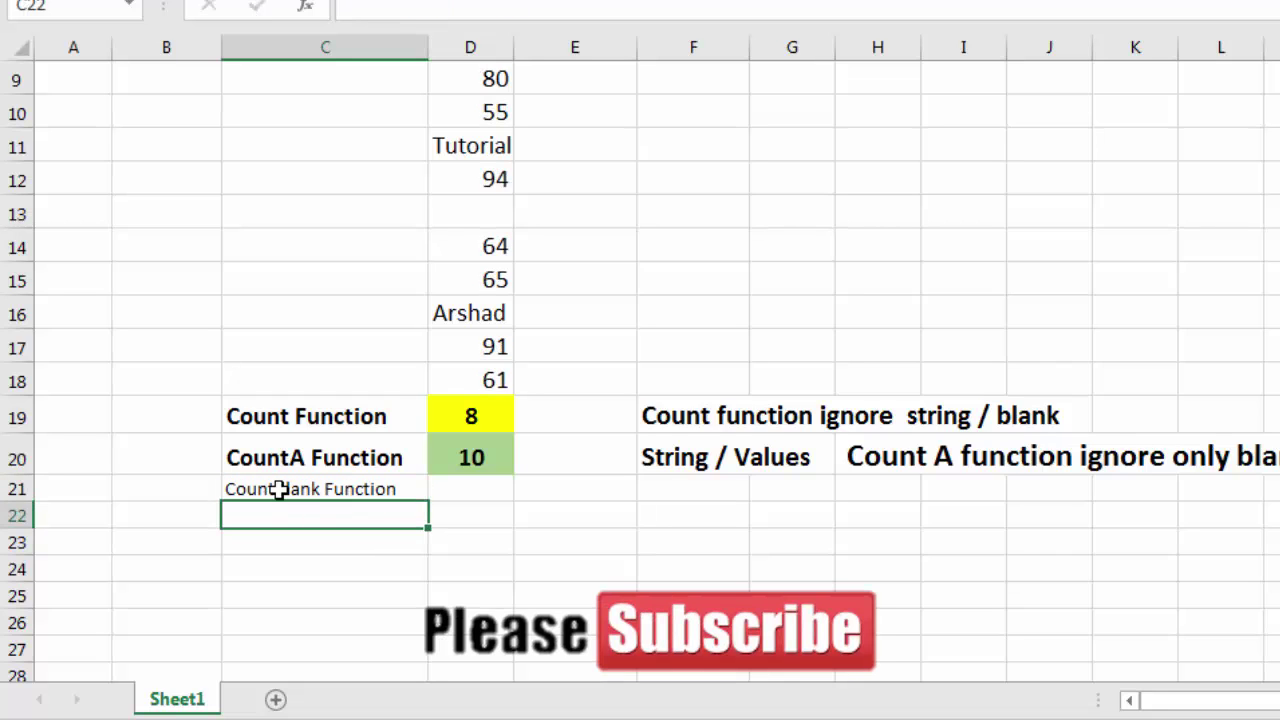
{"action": "left_click", "coordinate": [278, 487]}
{"action": "key", "text": "ctrl+b"}
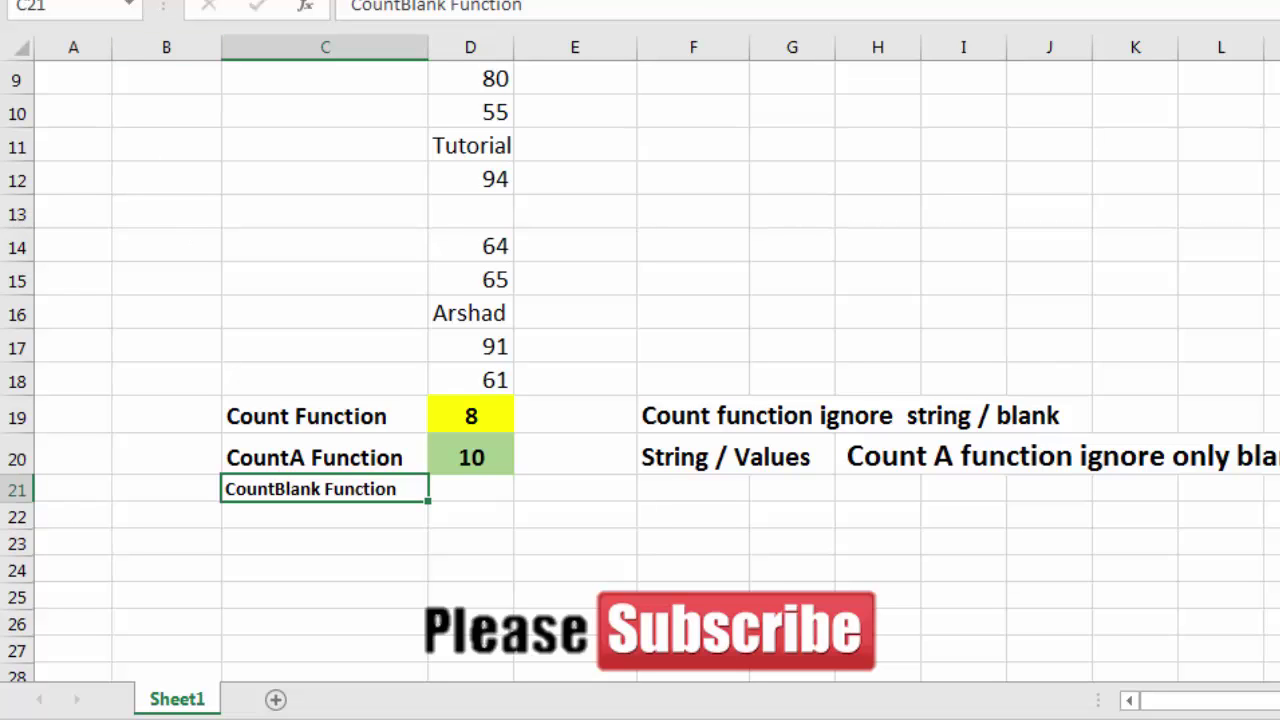
{"action": "key", "text": "ctrl+shift+period"}
{"action": "key", "text": "ctrl+shift+period"}
{"action": "left_click", "coordinate": [737, 505]}
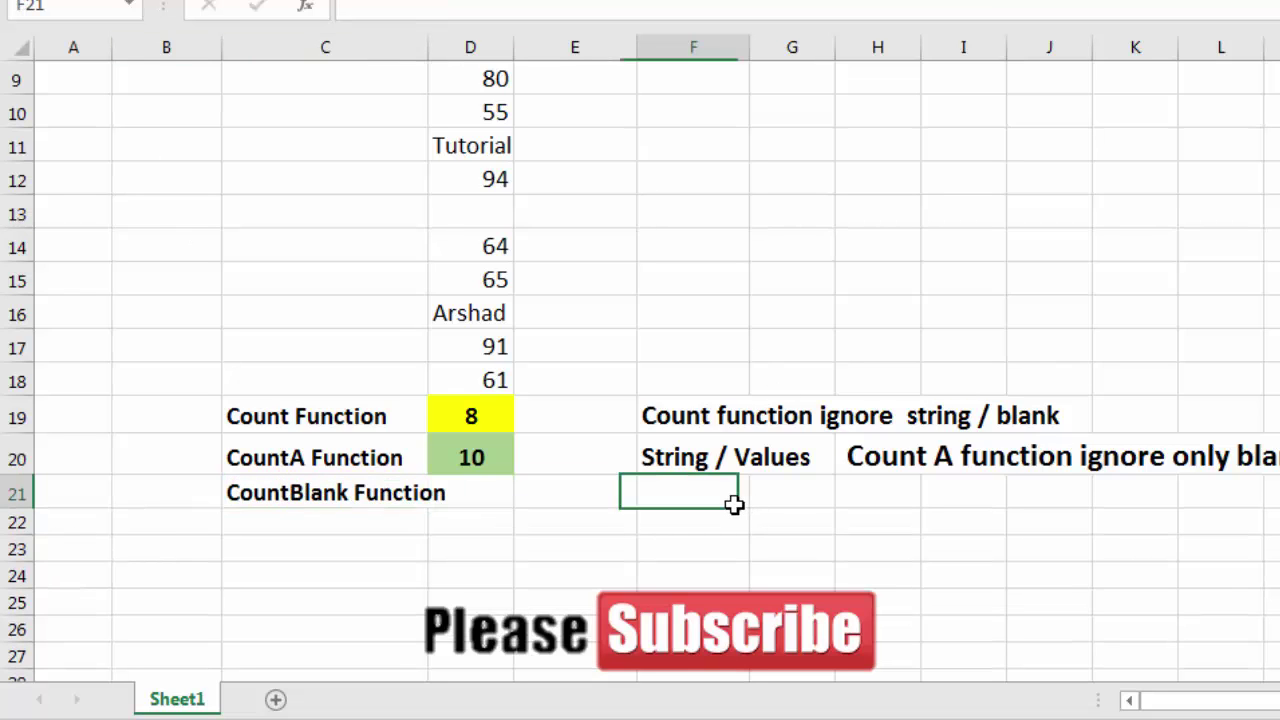
Enter the note "Count Blank Cell" in F21, level with the CountBlank Function label.
{"action": "type", "text": "Count "}
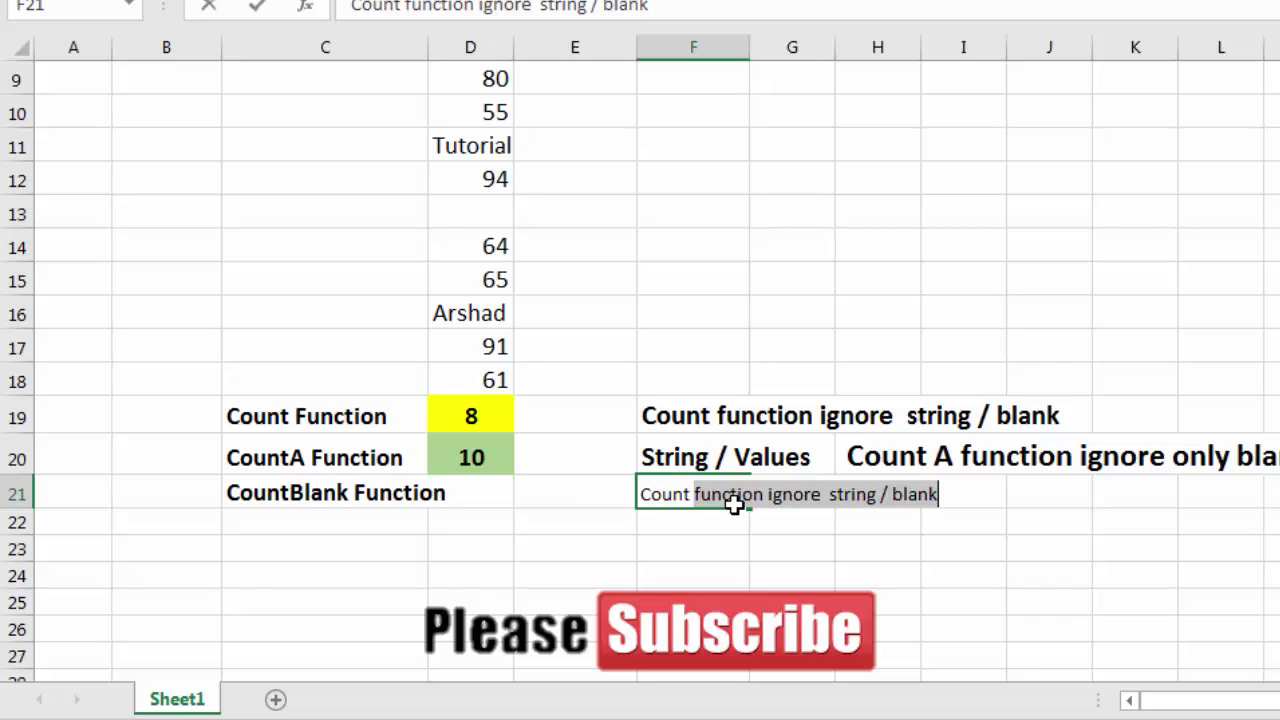
{"action": "type", "text": "Blank Cell"}
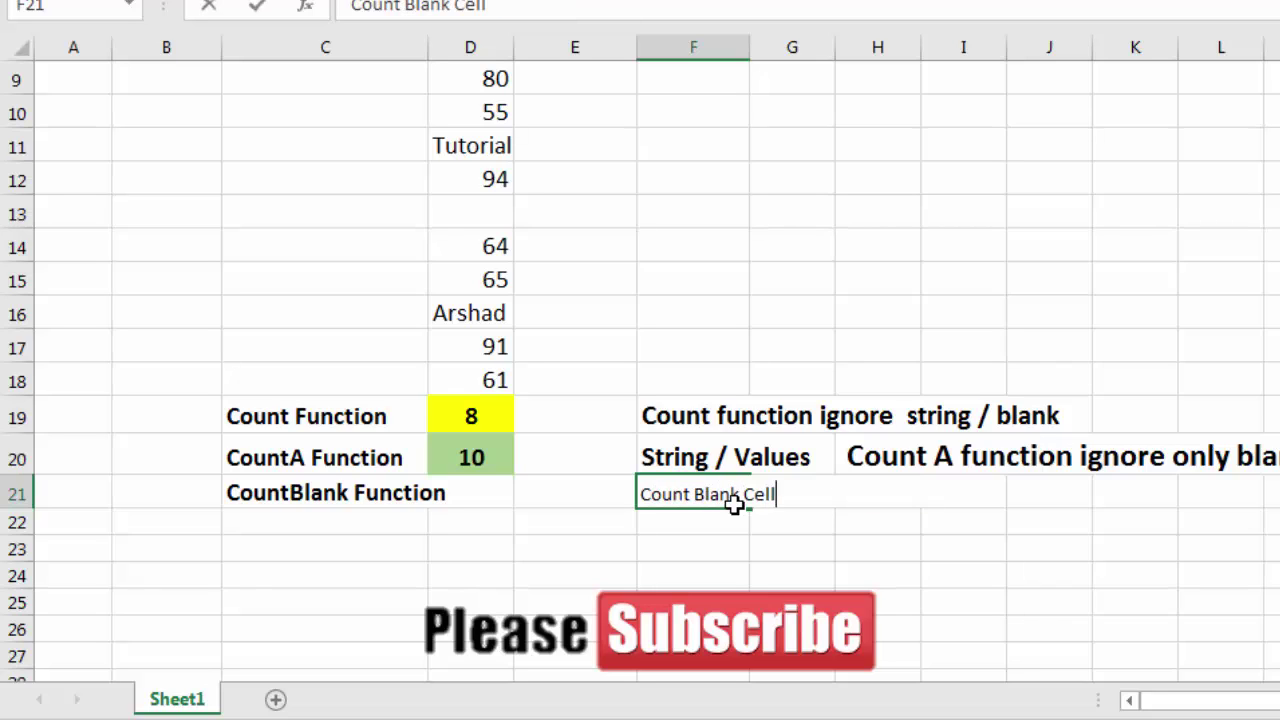
{"action": "key", "text": "Return"}
{"action": "left_click", "coordinate": [730, 497]}
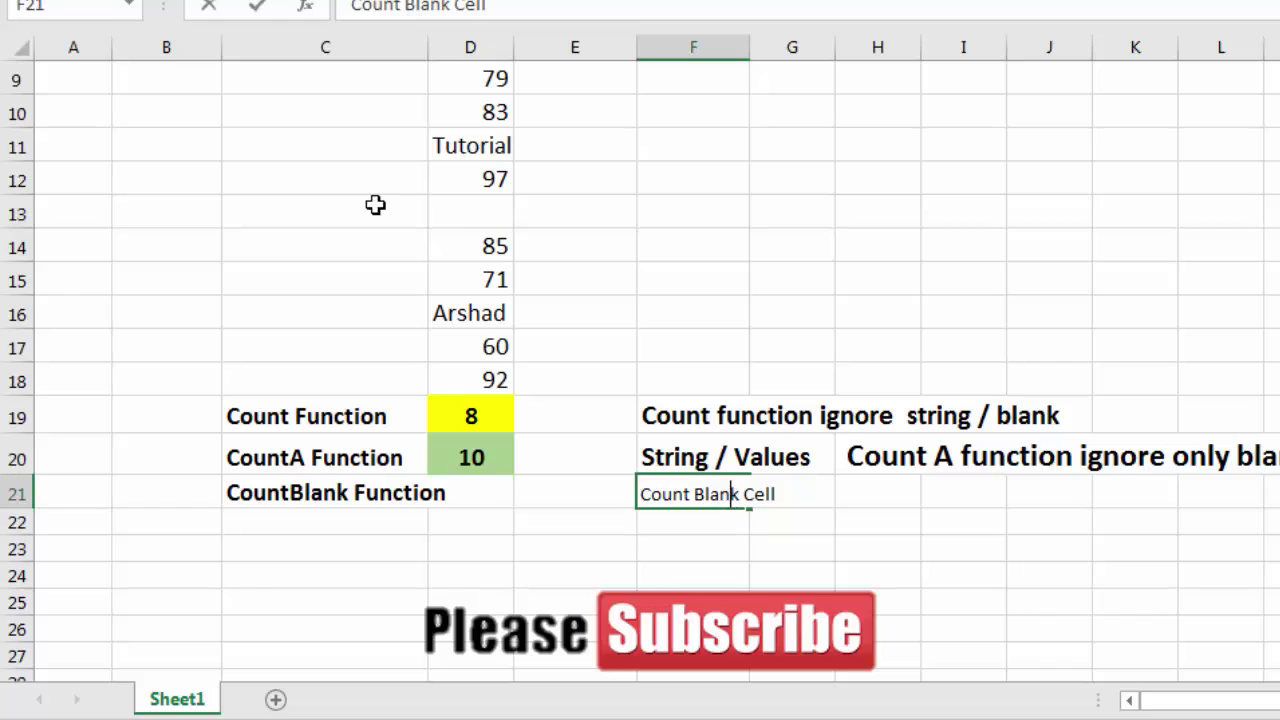
{"action": "double_click", "coordinate": [730, 494]}
{"action": "left_click", "coordinate": [733, 546]}
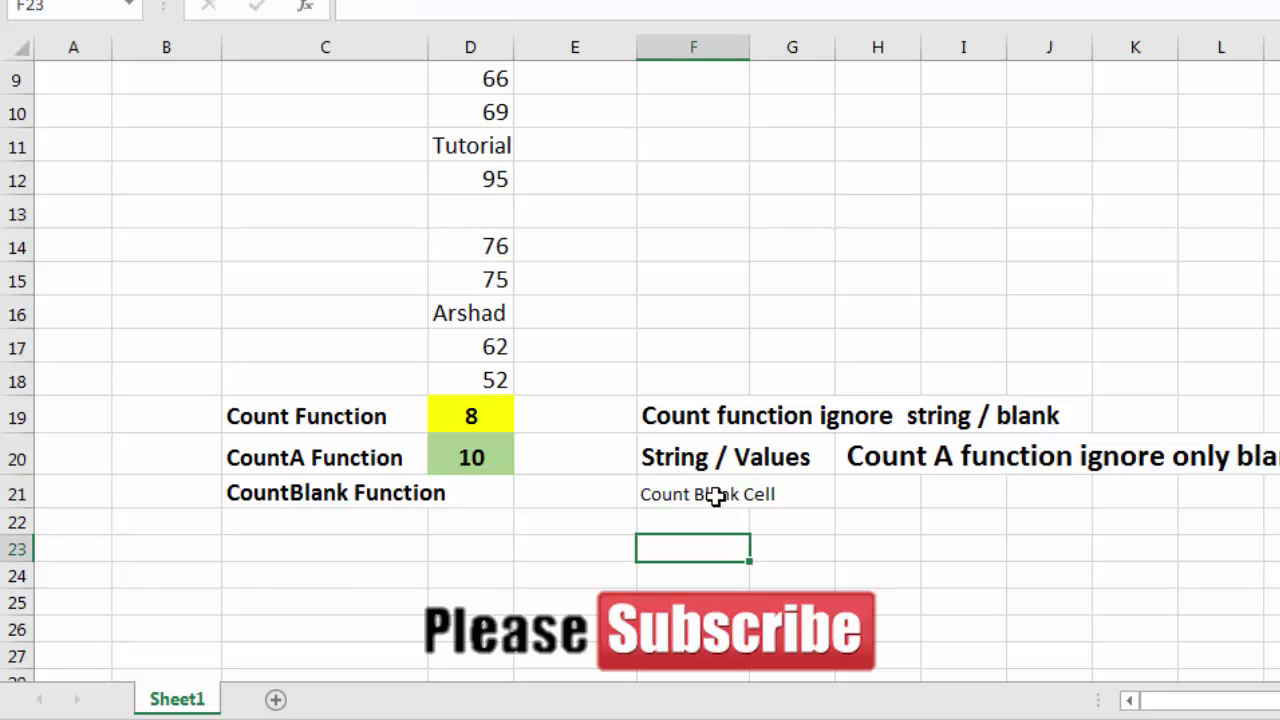
Increase the font of the Count Blank Cell note in F21 by two sizes and widen columns C and D.
{"action": "left_click", "coordinate": [715, 497]}
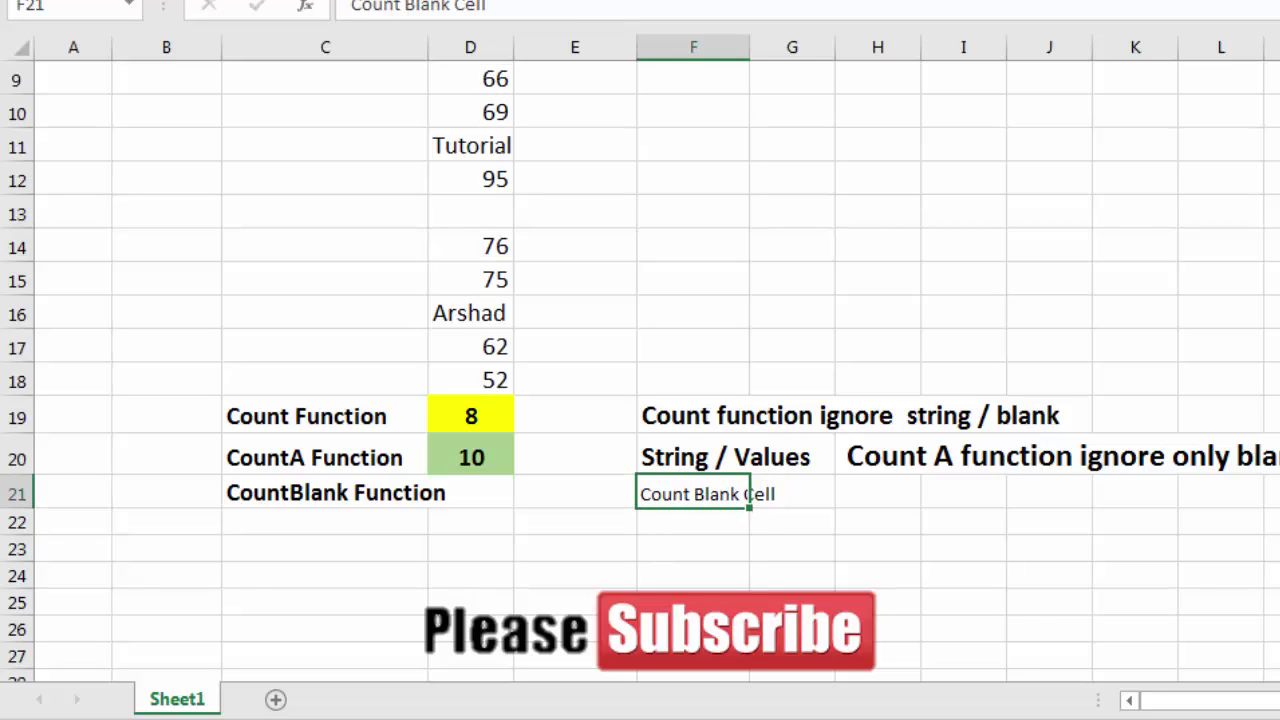
{"action": "key", "text": "ctrl+shift+period"}
{"action": "key", "text": "ctrl+shift+period"}
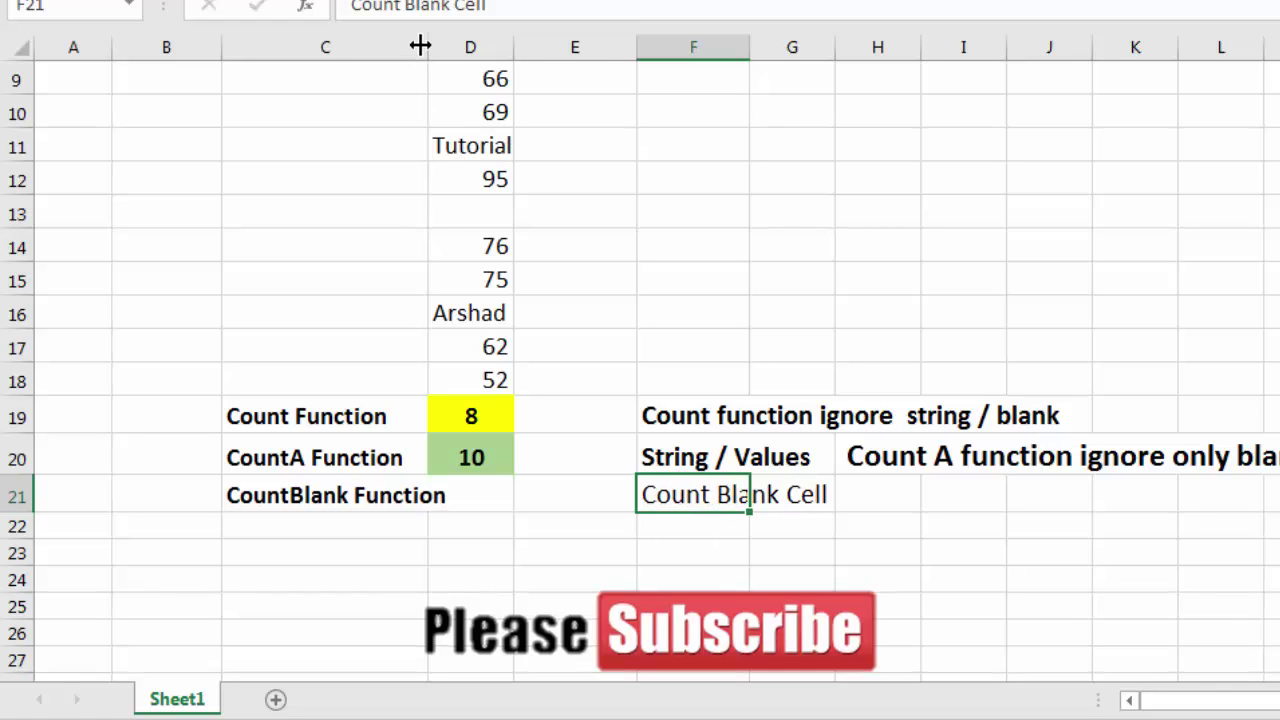
{"action": "left_click_drag", "start_coordinate": [420, 46], "coordinate": [457, 63]}
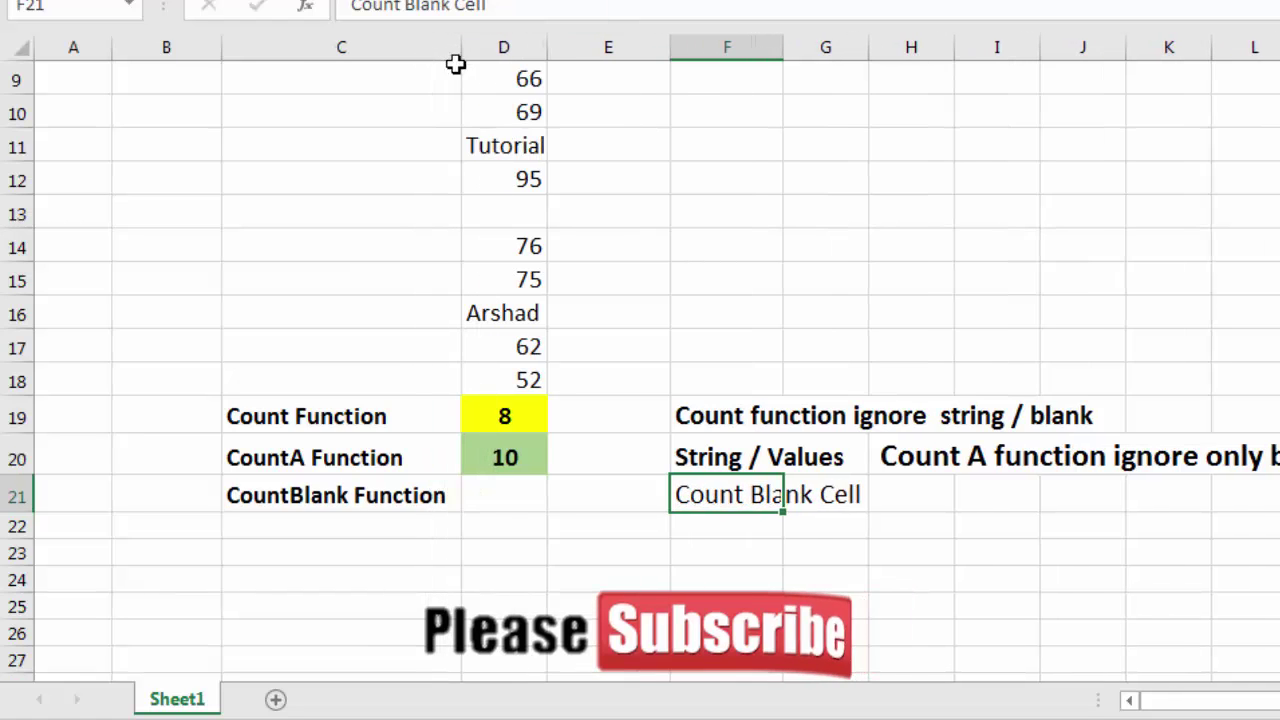
{"action": "left_click_drag", "start_coordinate": [545, 49], "coordinate": [575, 51]}
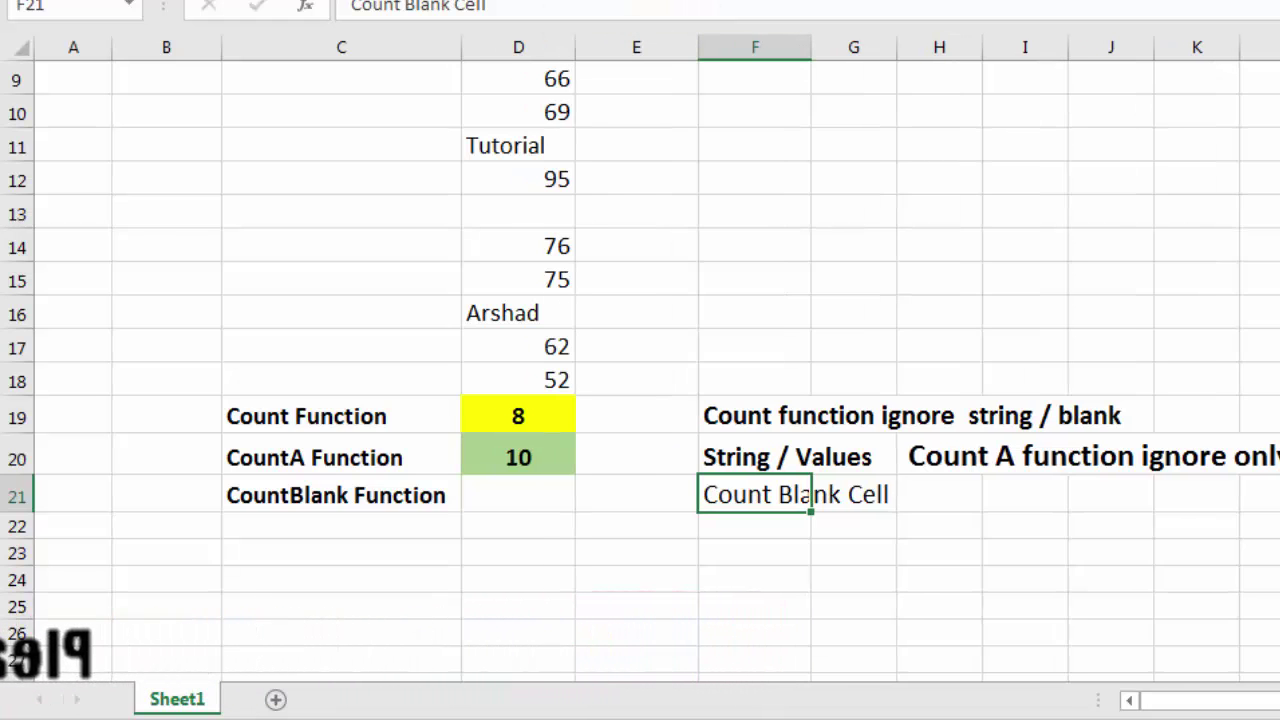
Fill cell D21, beside the CountBlank Function label, with dark orange.
{"action": "scroll", "coordinate": [640, 370], "scroll_direction": "up", "scroll_amount": 1}
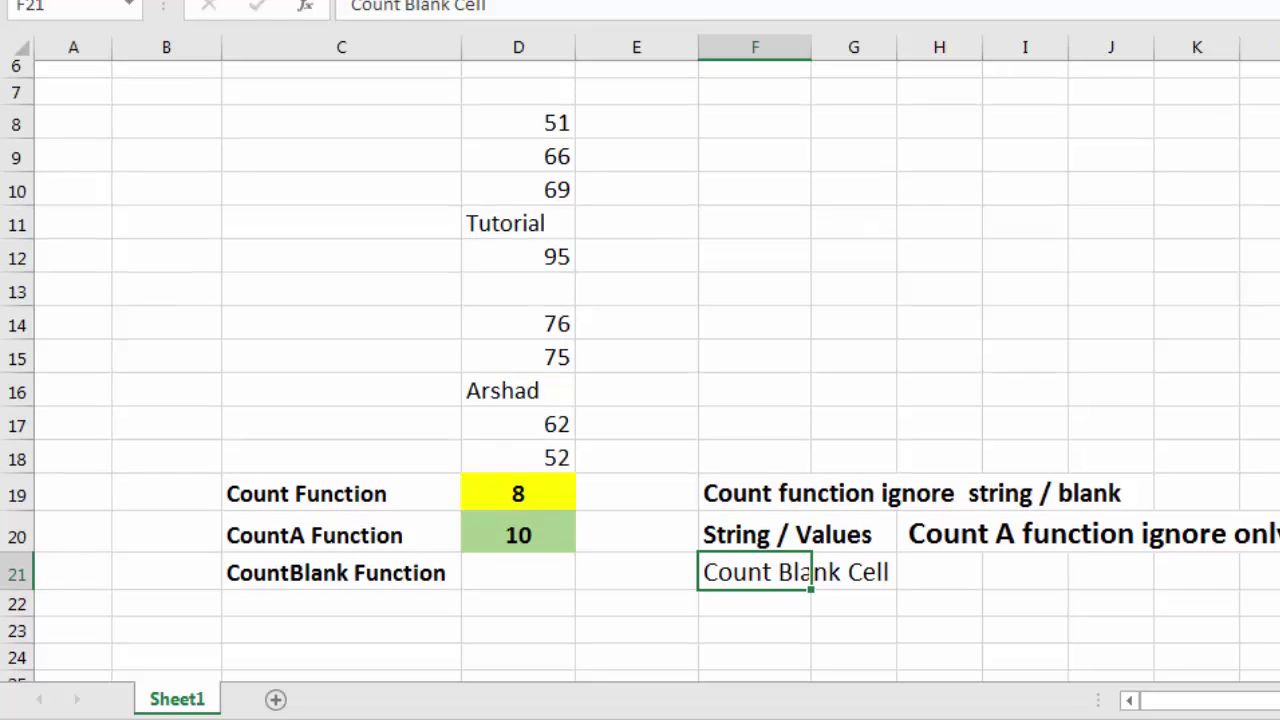
{"action": "scroll", "coordinate": [640, 370], "scroll_direction": "up", "scroll_amount": 1}
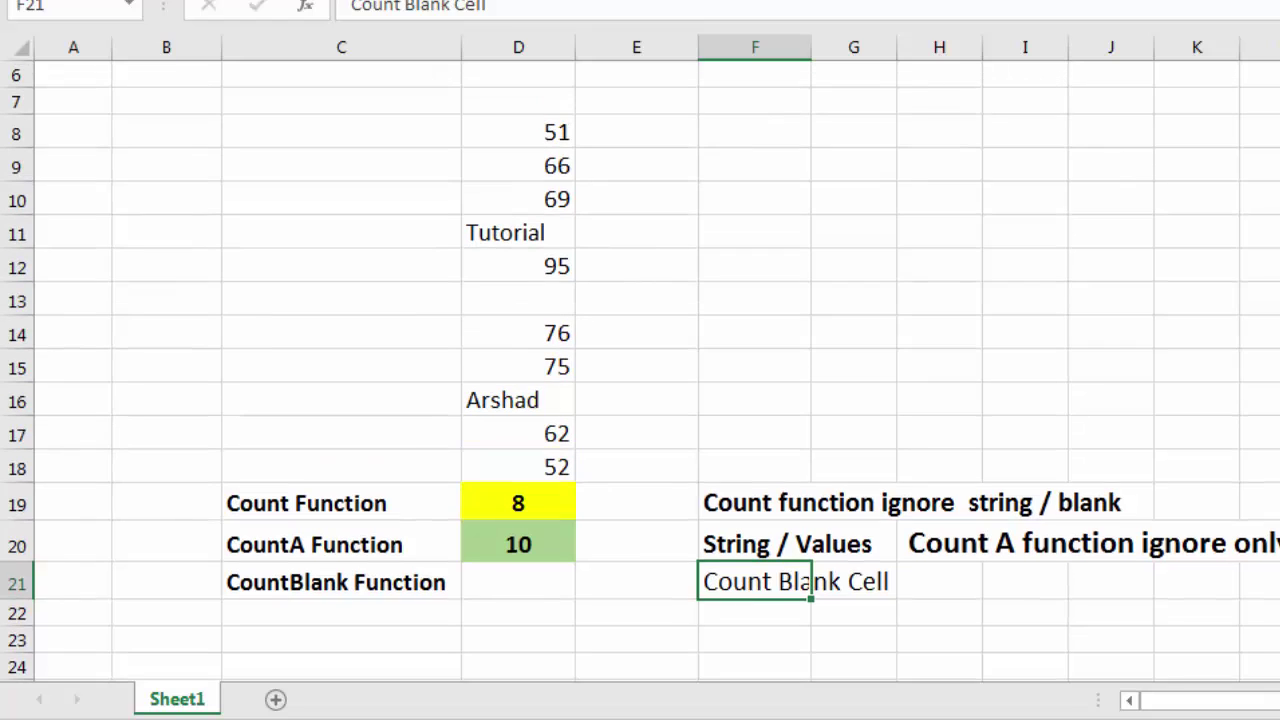
{"action": "left_click", "coordinate": [482, 595]}
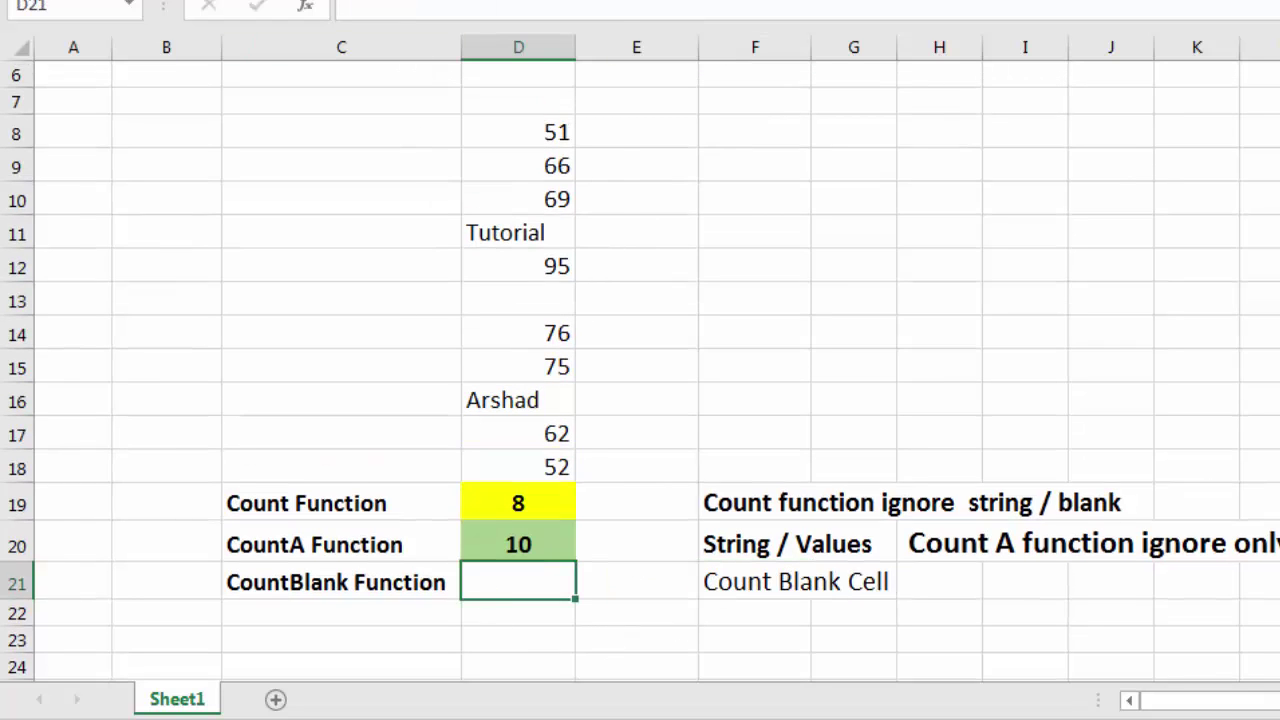
{"action": "left_click", "coordinate": [430, 1]}
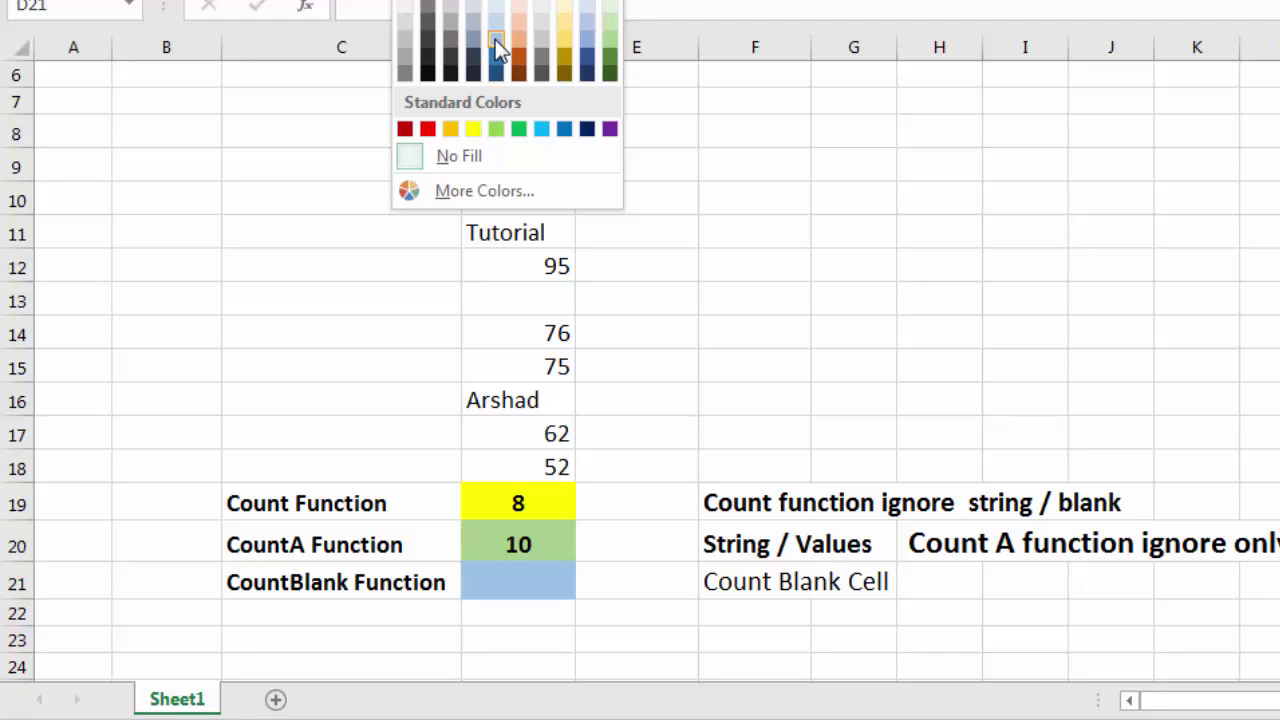
{"action": "left_click", "coordinate": [521, 70]}
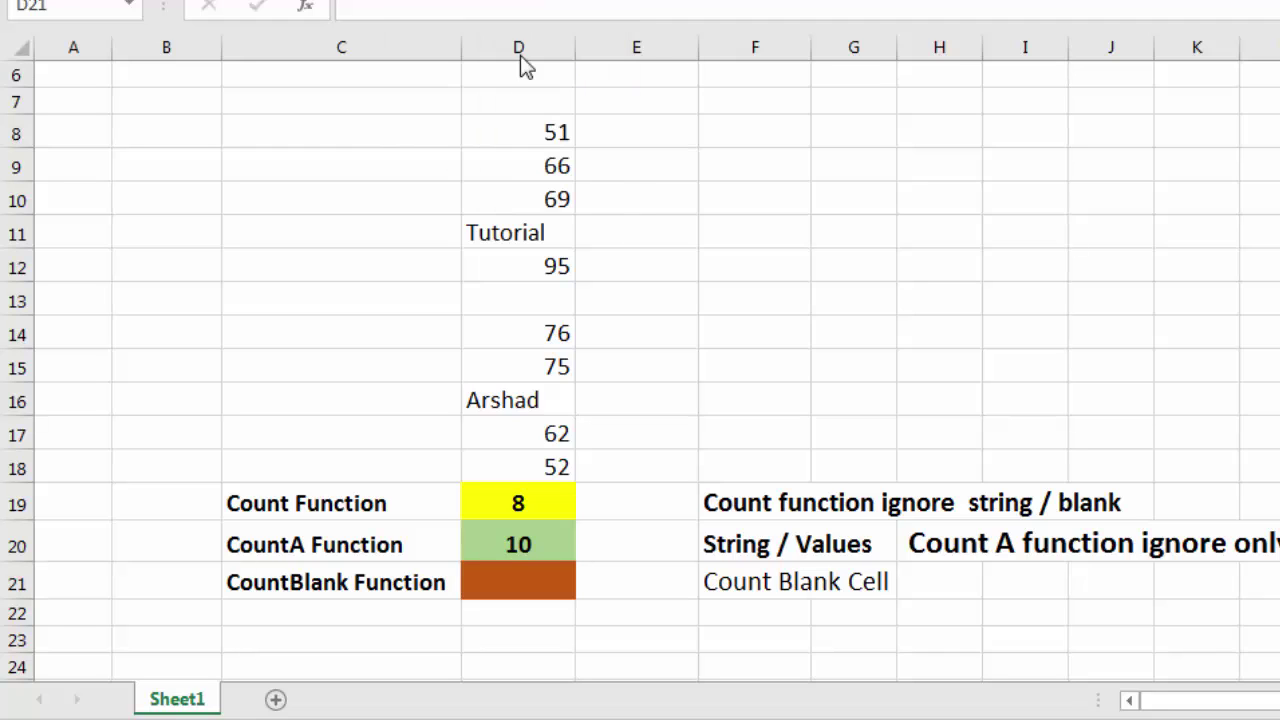
{"action": "type", "text": "="}
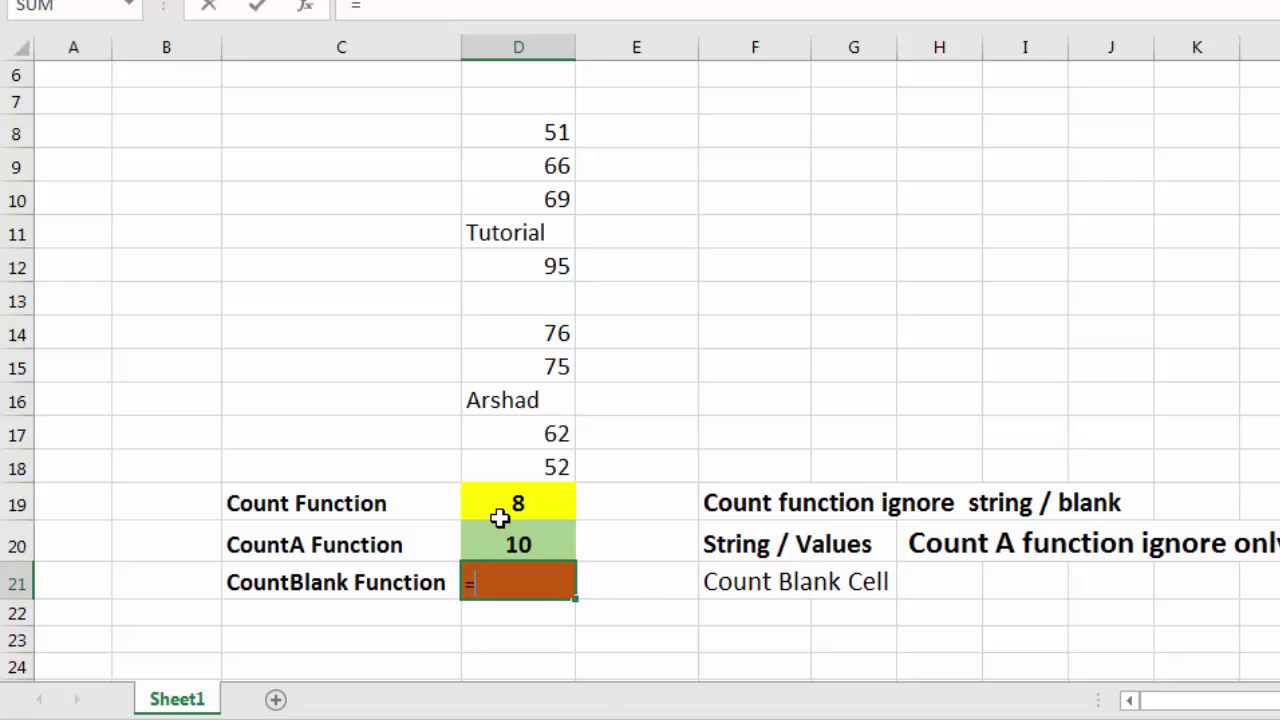
{"action": "type", "text": "count"}
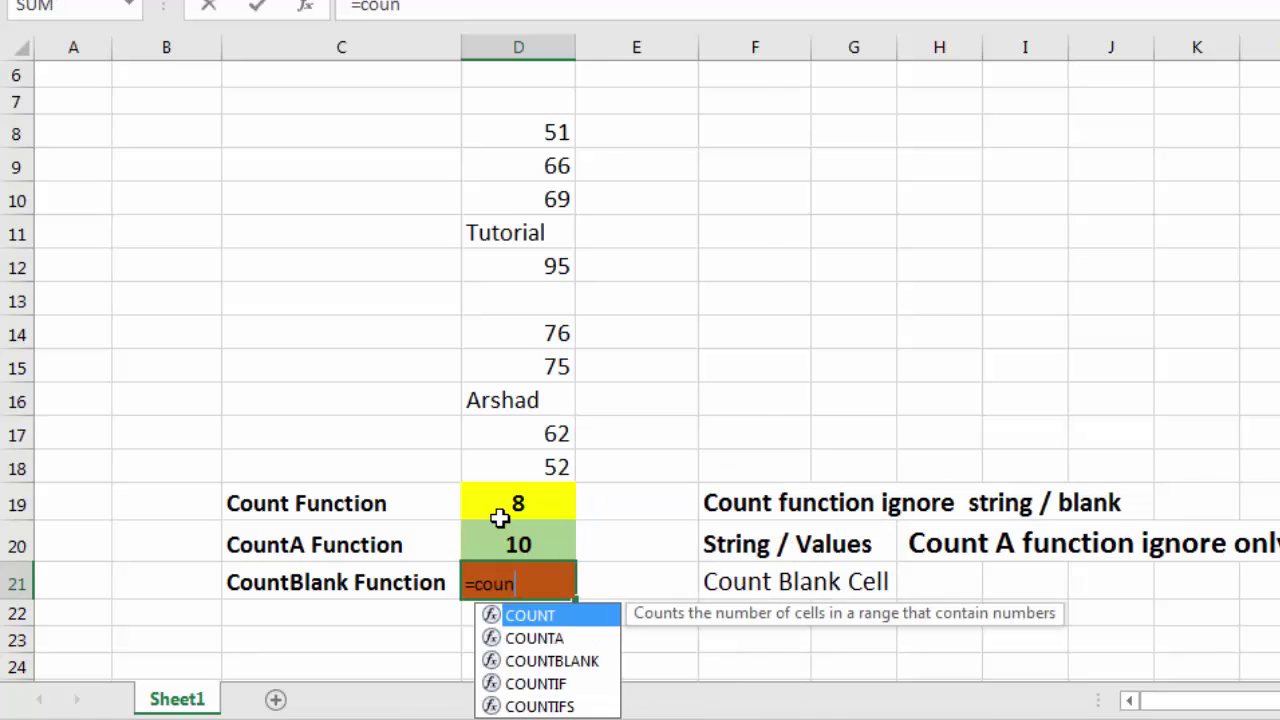
{"action": "key", "text": "BackSpace"}
{"action": "key", "text": "BackSpace"}
{"action": "key", "text": "BackSpace"}
{"action": "key", "text": "BackSpace"}
{"action": "key", "text": "BackSpace"}
{"action": "key", "text": "BackSpace"}
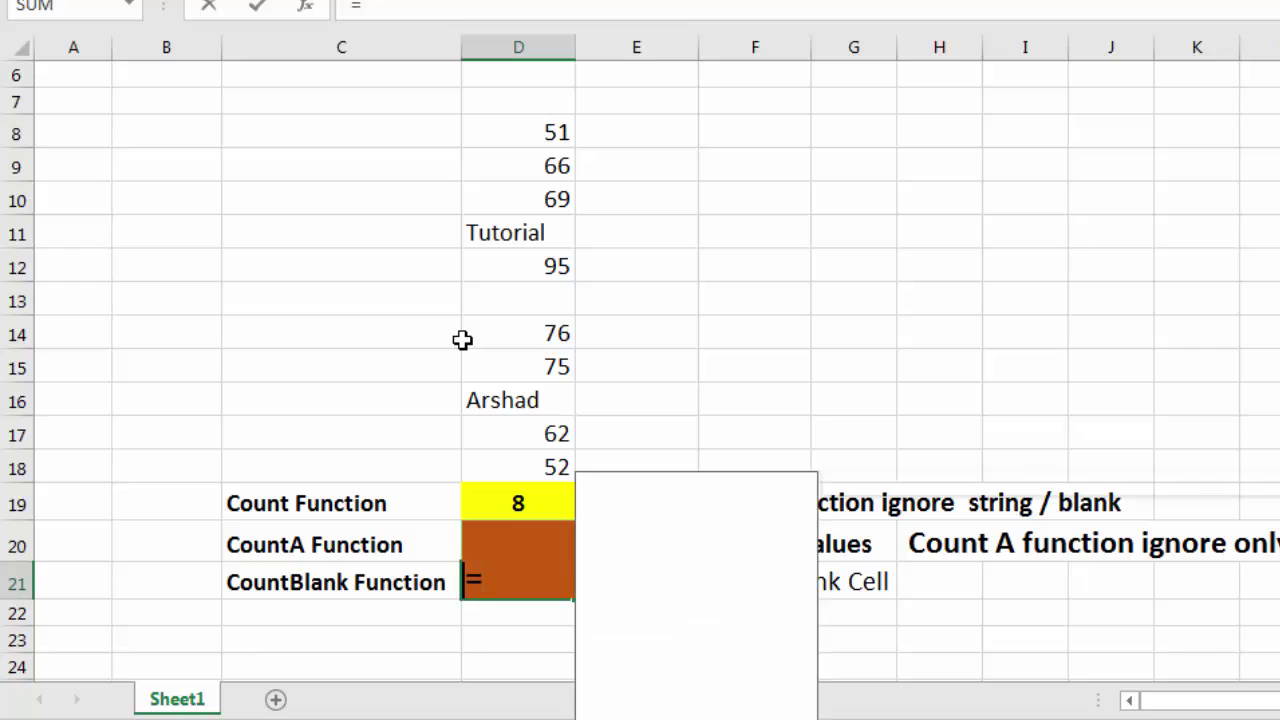
Enter the formula =COUNTBLANK(D8:D18) in D21 to count the empty cells in the data column.
{"action": "type", "text": "countblank"}
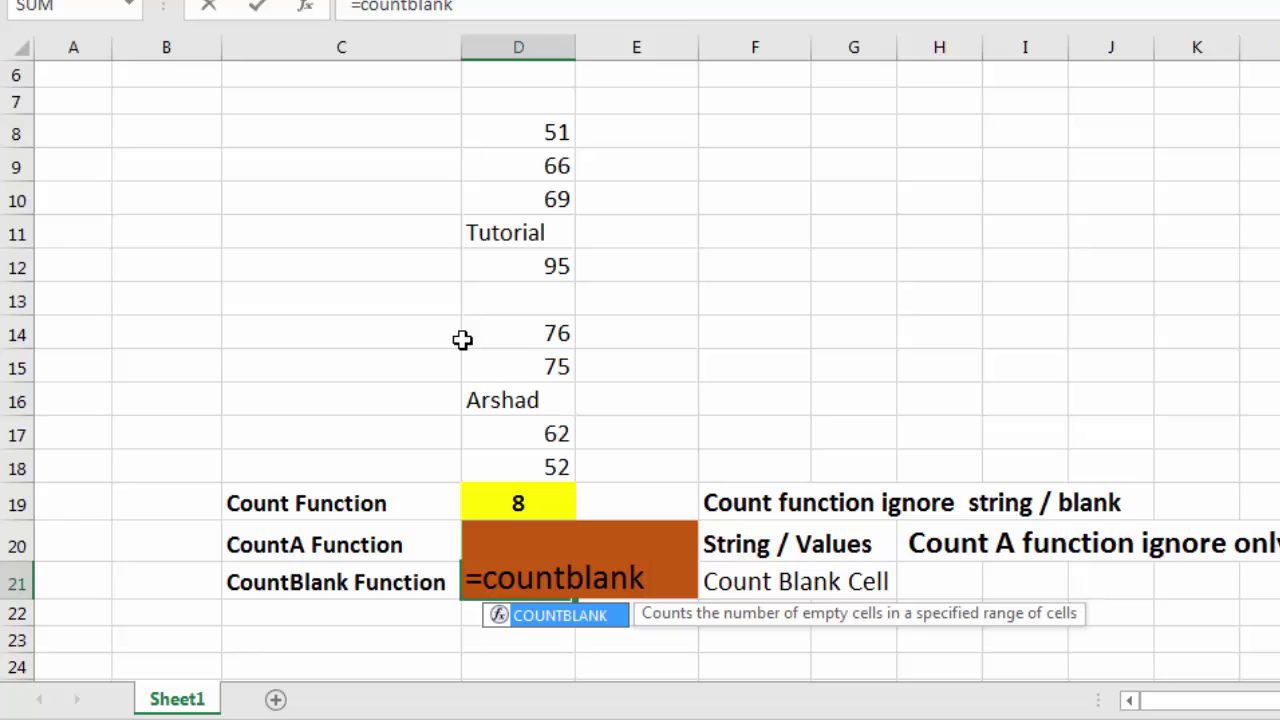
{"action": "type", "text": "("}
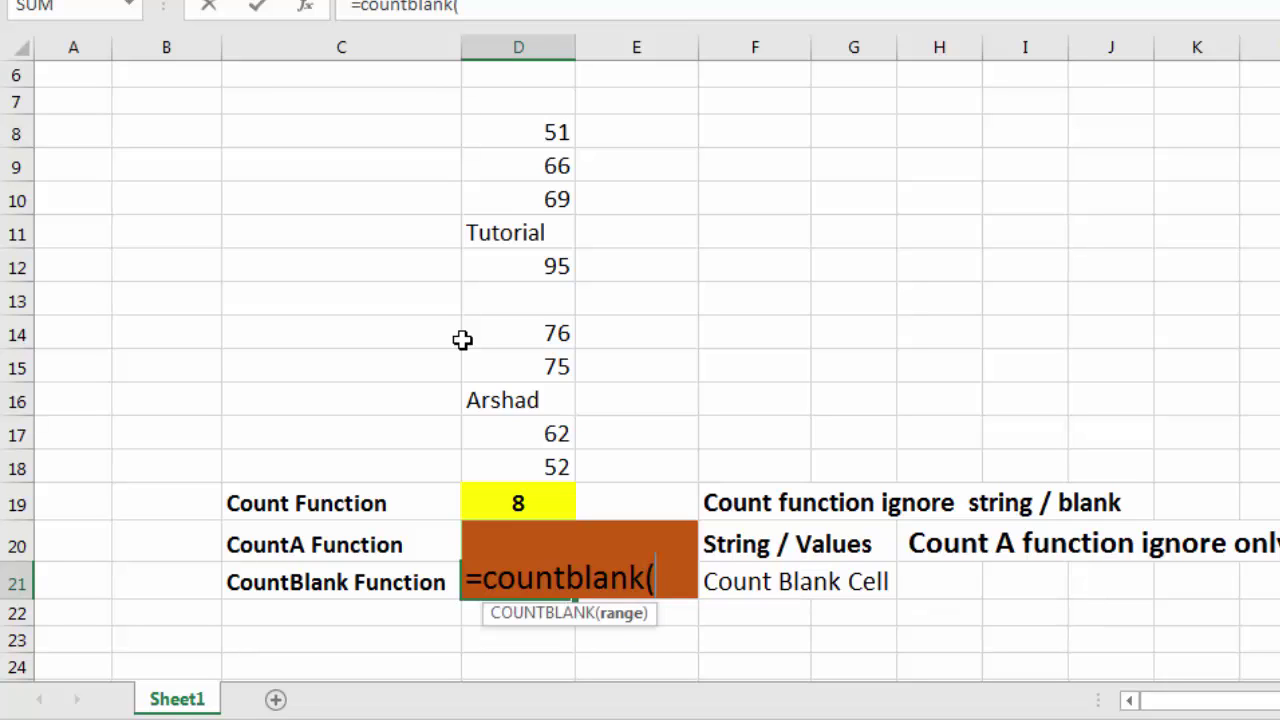
{"action": "left_click", "coordinate": [498, 138]}
{"action": "left_click_drag", "start_coordinate": [498, 156], "coordinate": [528, 462]}
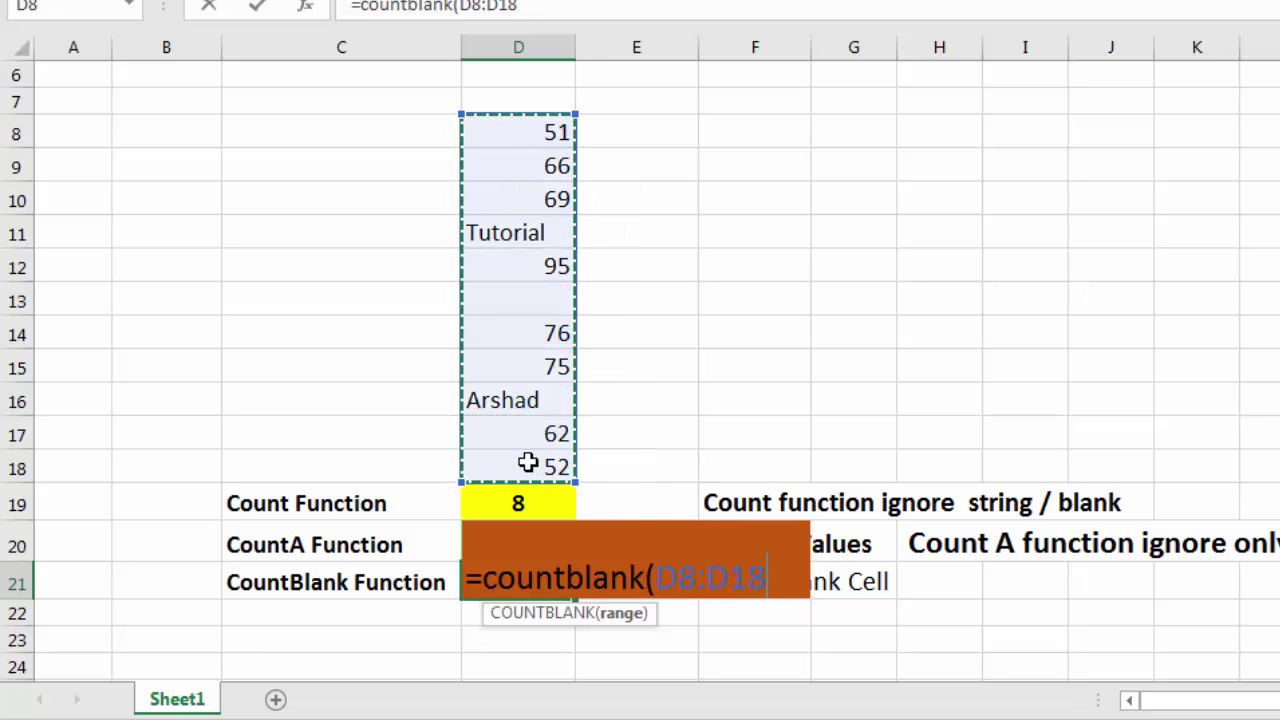
{"action": "type", "text": ")"}
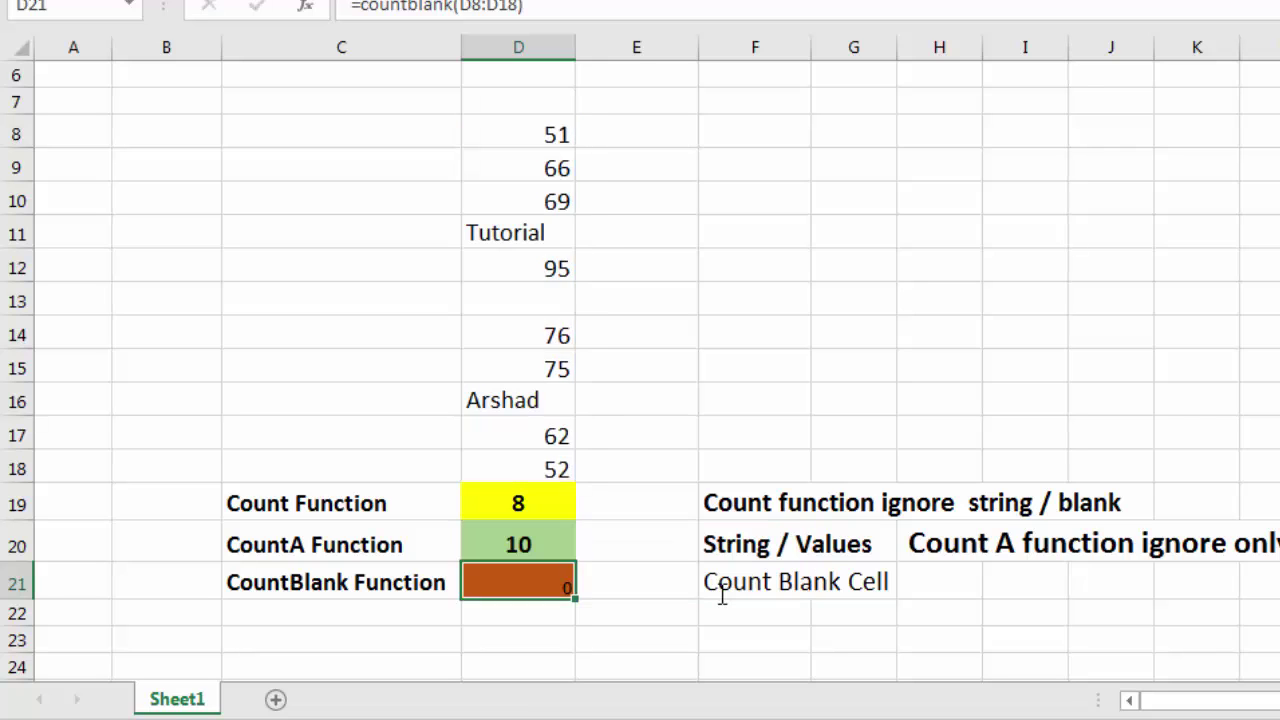
{"action": "key", "text": "Return"}
Increase the font of the COUNTBLANK result in D21 by three sizes and center it.
{"action": "left_click", "coordinate": [517, 578]}
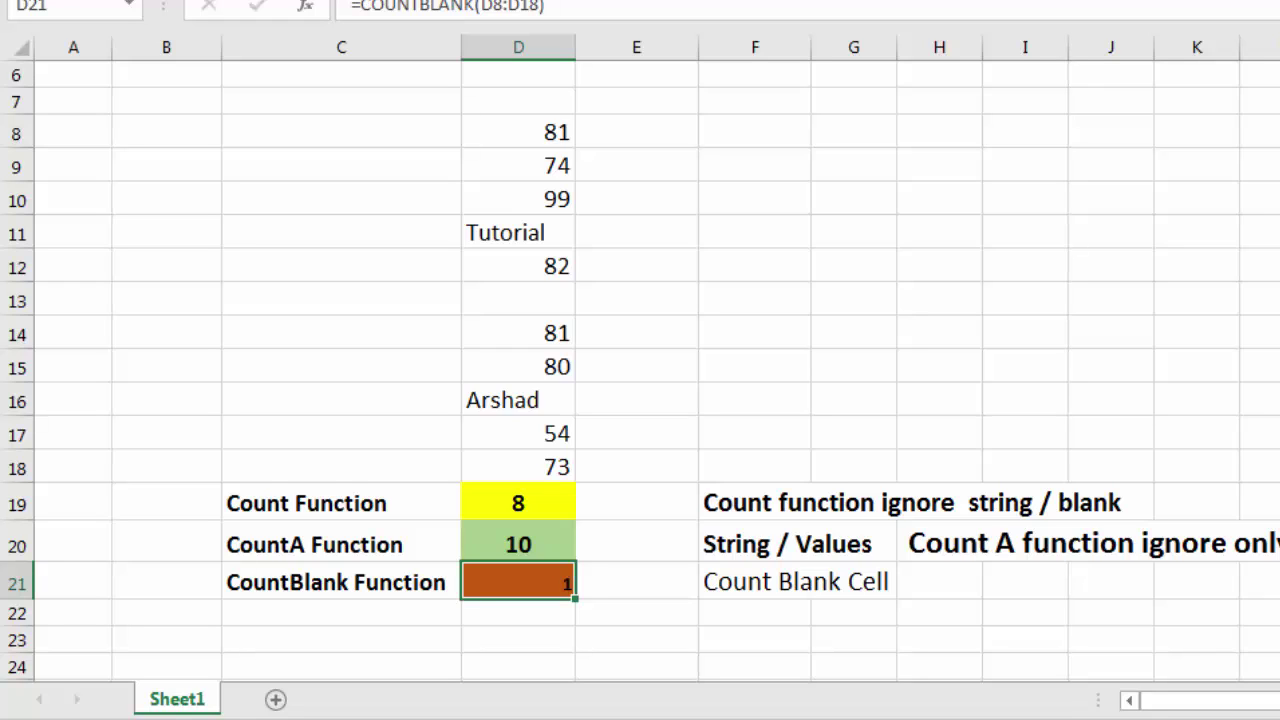
{"action": "key", "text": "ctrl+shift+greater"}
{"action": "key", "text": "ctrl+shift+greater"}
{"action": "key", "text": "ctrl+shift+greater"}
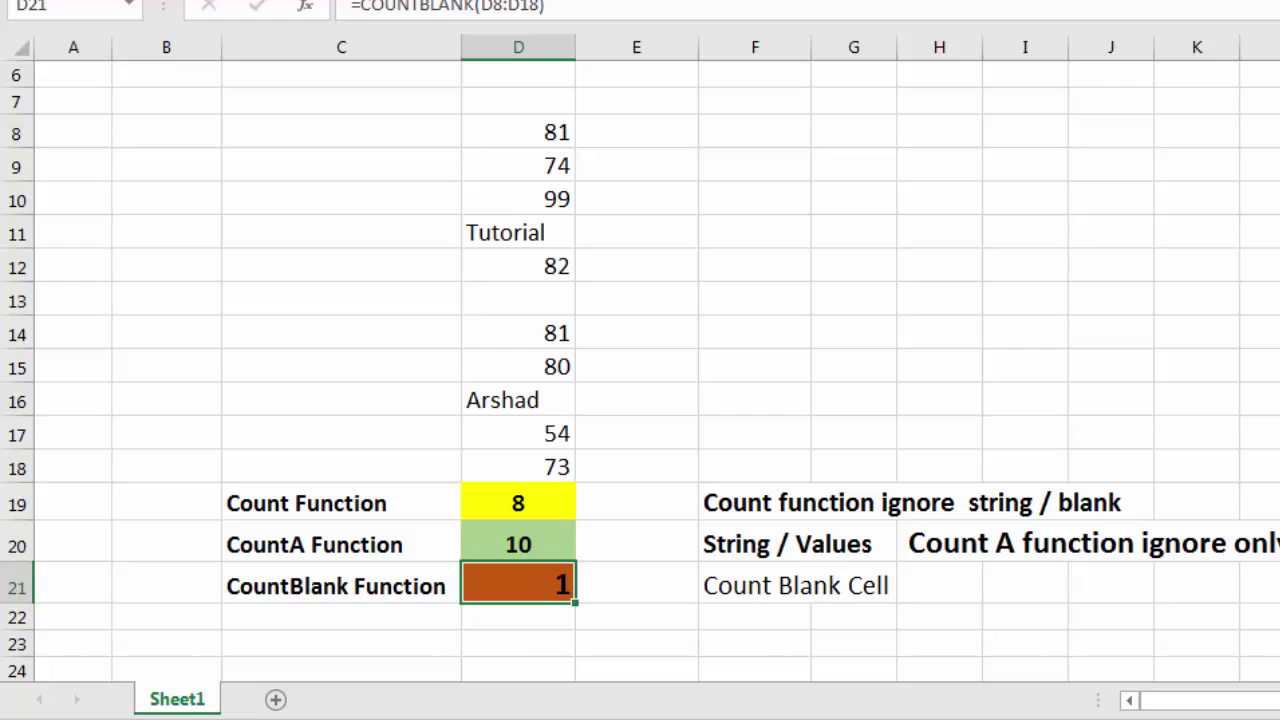
{"action": "key", "text": "alt+h"}
{"action": "key", "text": "a"}
{"action": "key", "text": "c"}
Clear the value in D9 and check the COUNTBLANK result in D21.
{"action": "left_click", "coordinate": [542, 170]}
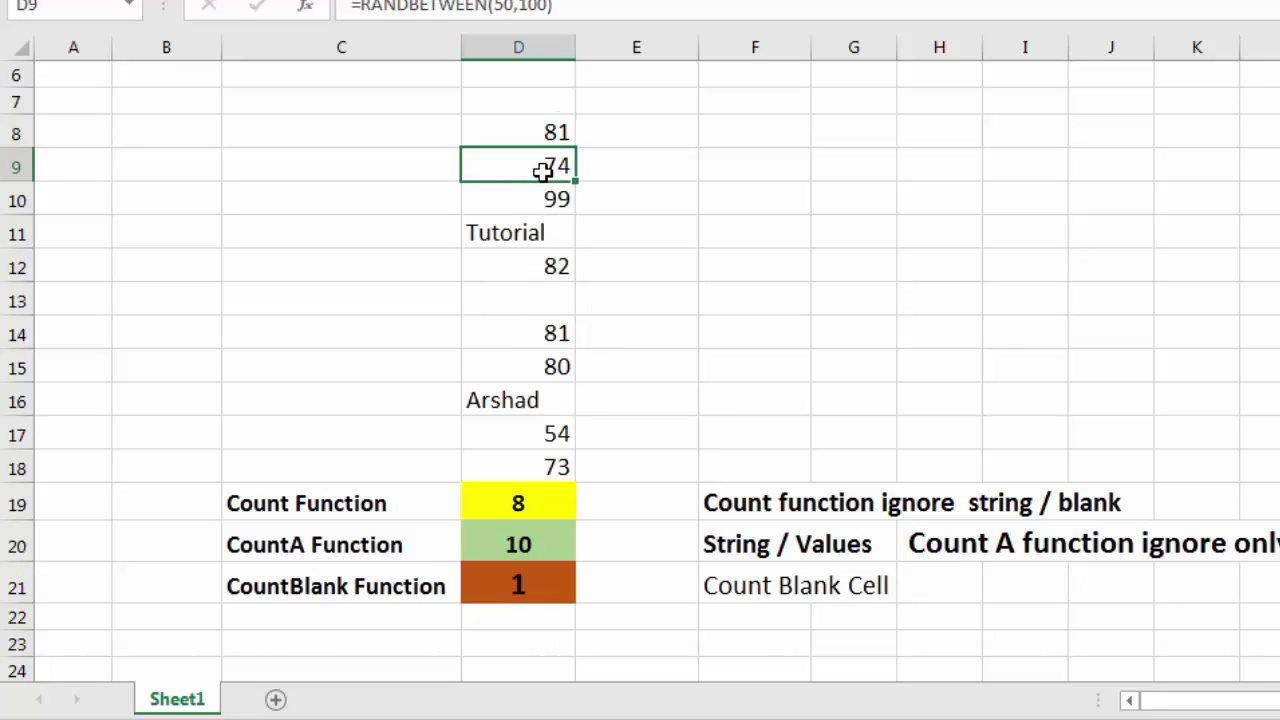
{"action": "key", "text": "Delete"}
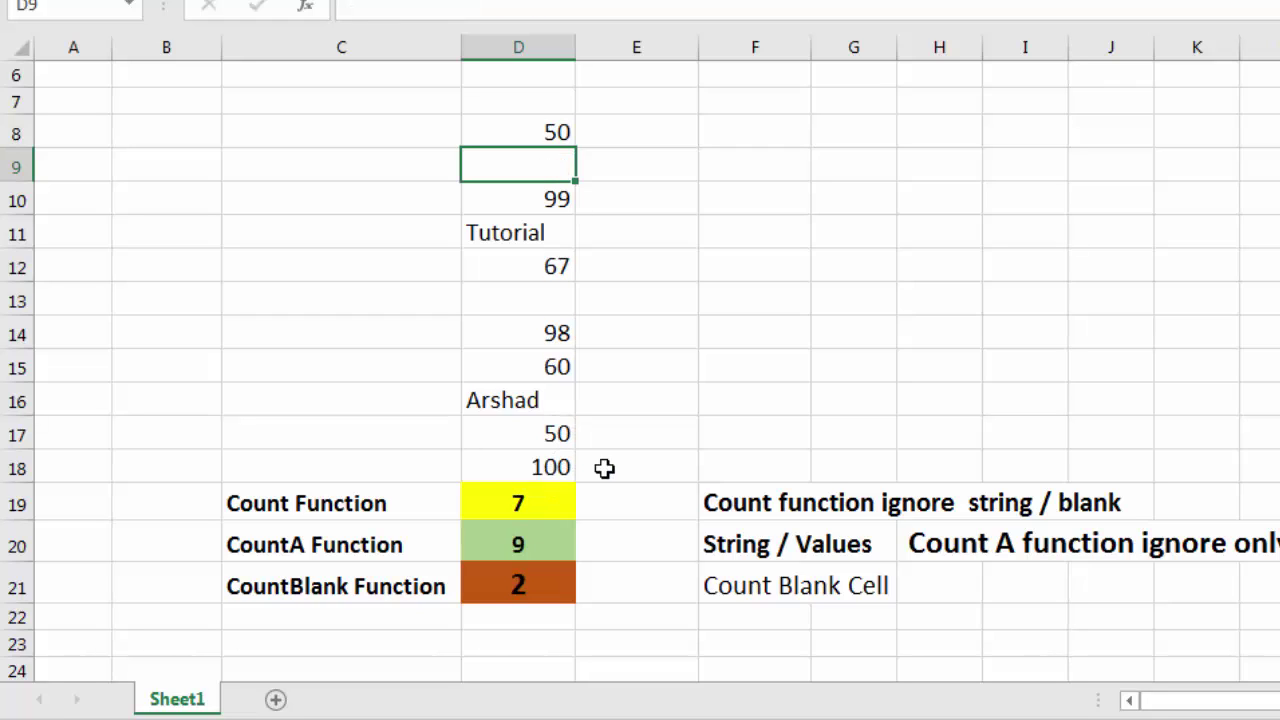
{"action": "left_click", "coordinate": [513, 592]}
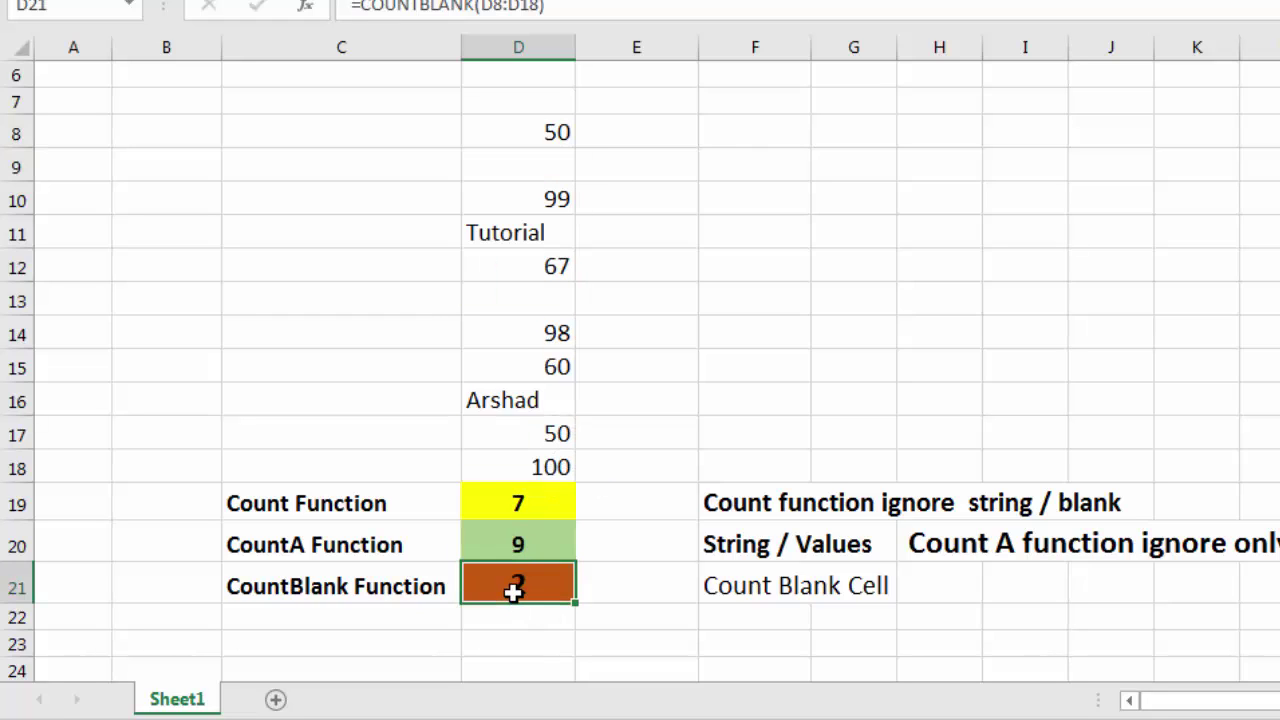
Highlight the two blank cells in the data column, filling D9 with light gold and D13 with light green.
{"action": "left_click", "coordinate": [526, 170]}
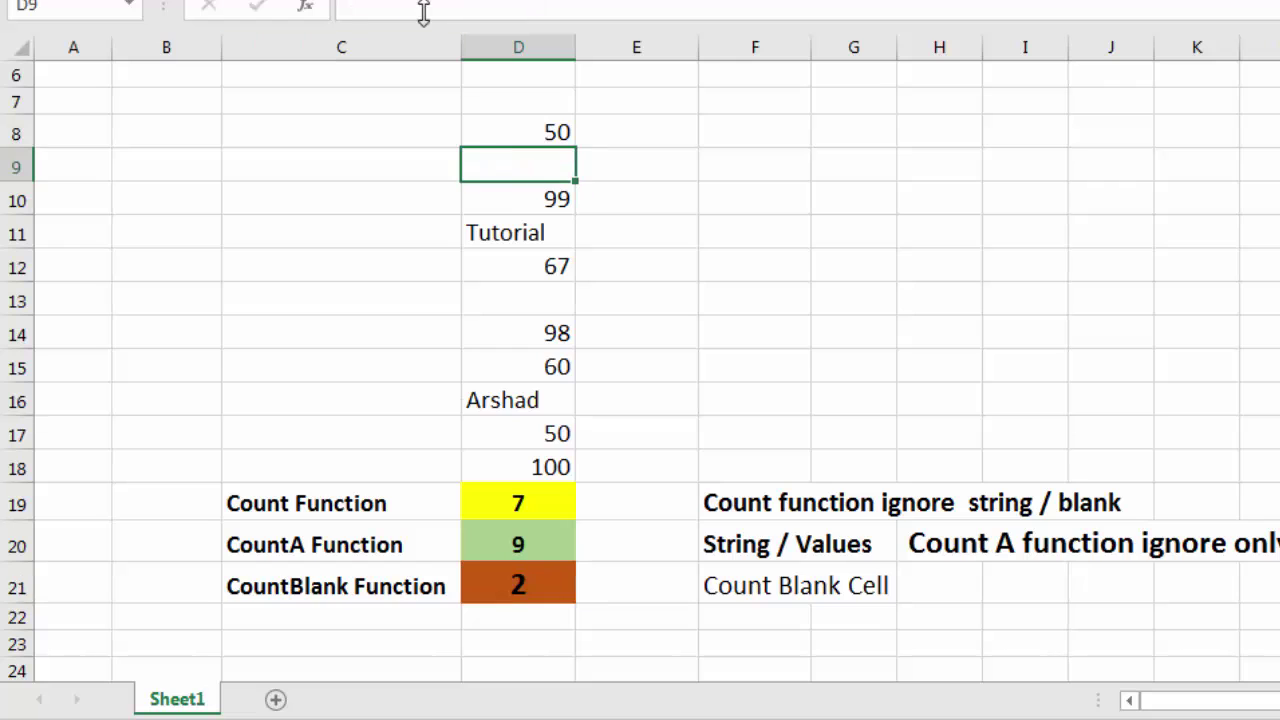
{"action": "left_click", "coordinate": [428, 1]}
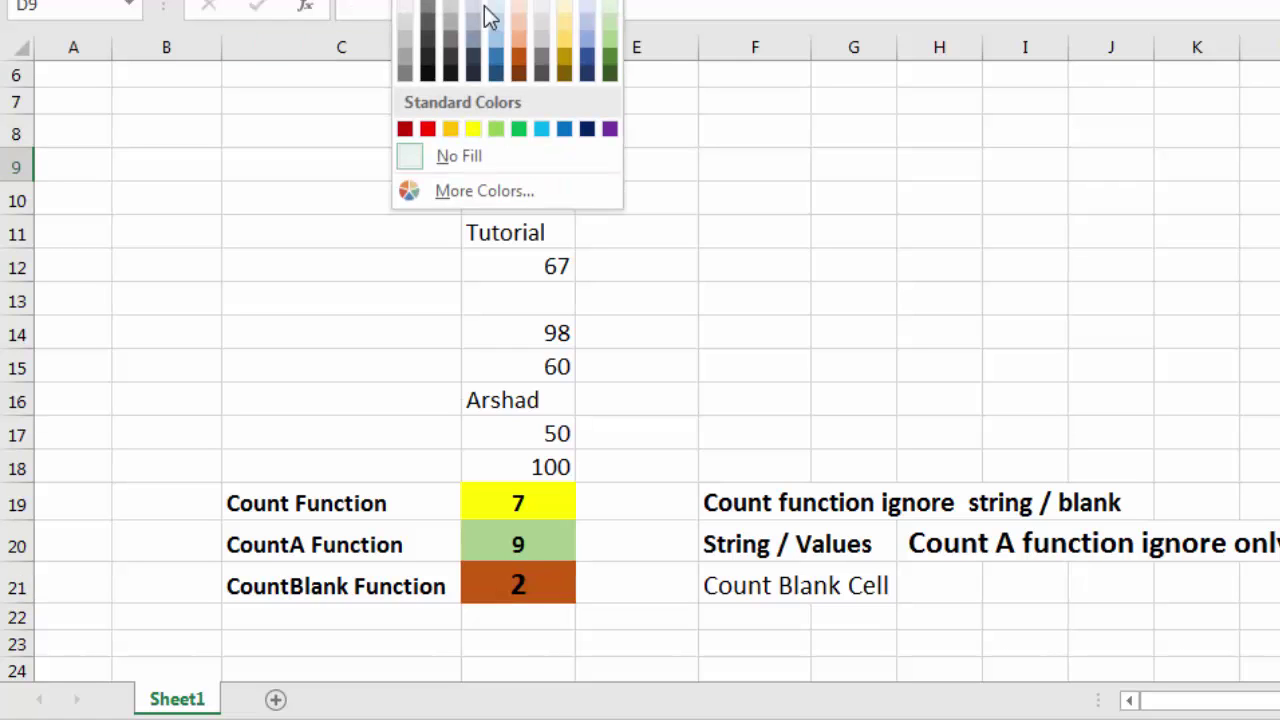
{"action": "left_click", "coordinate": [565, 48]}
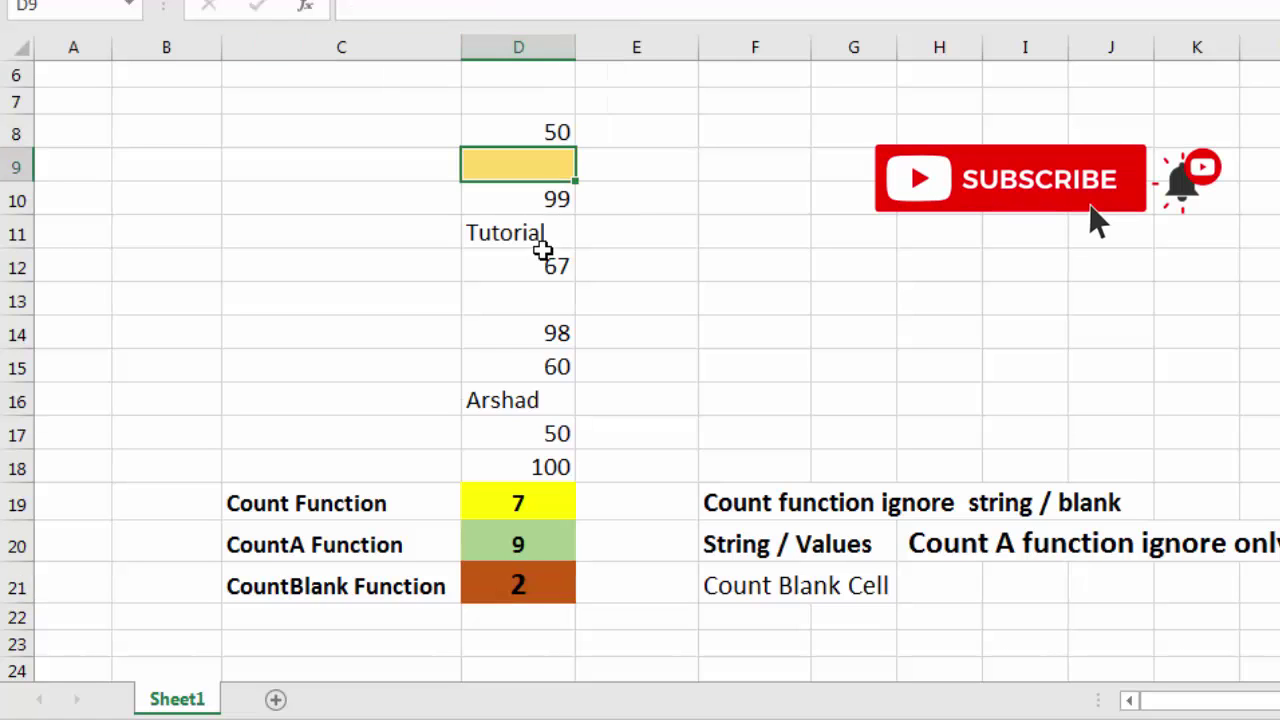
{"action": "left_click", "coordinate": [513, 297]}
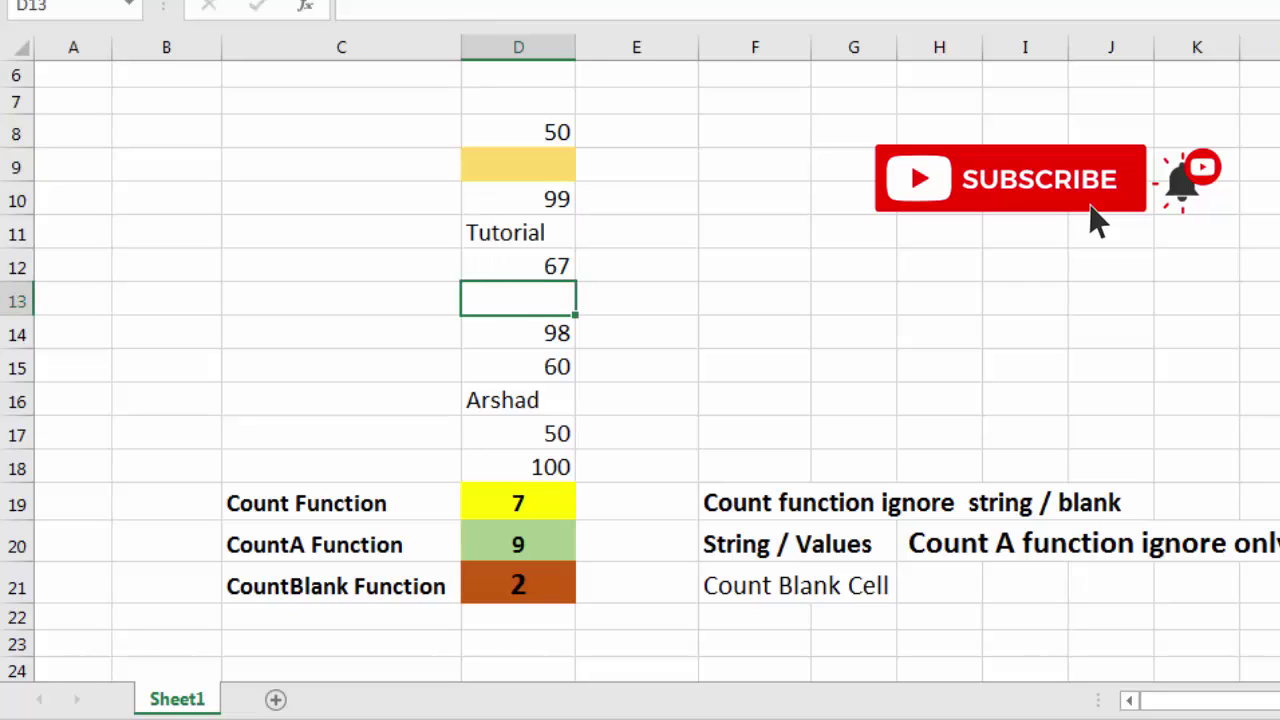
{"action": "left_click", "coordinate": [428, 1]}
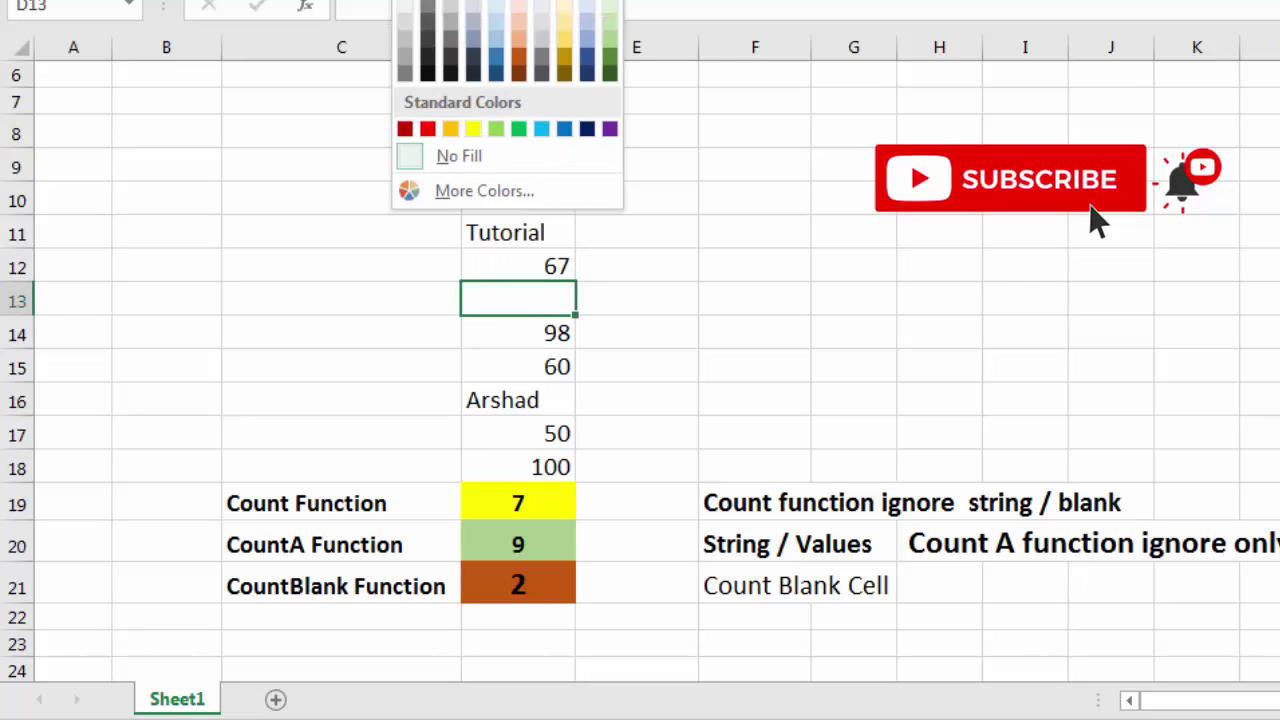
{"action": "left_click", "coordinate": [610, 35]}
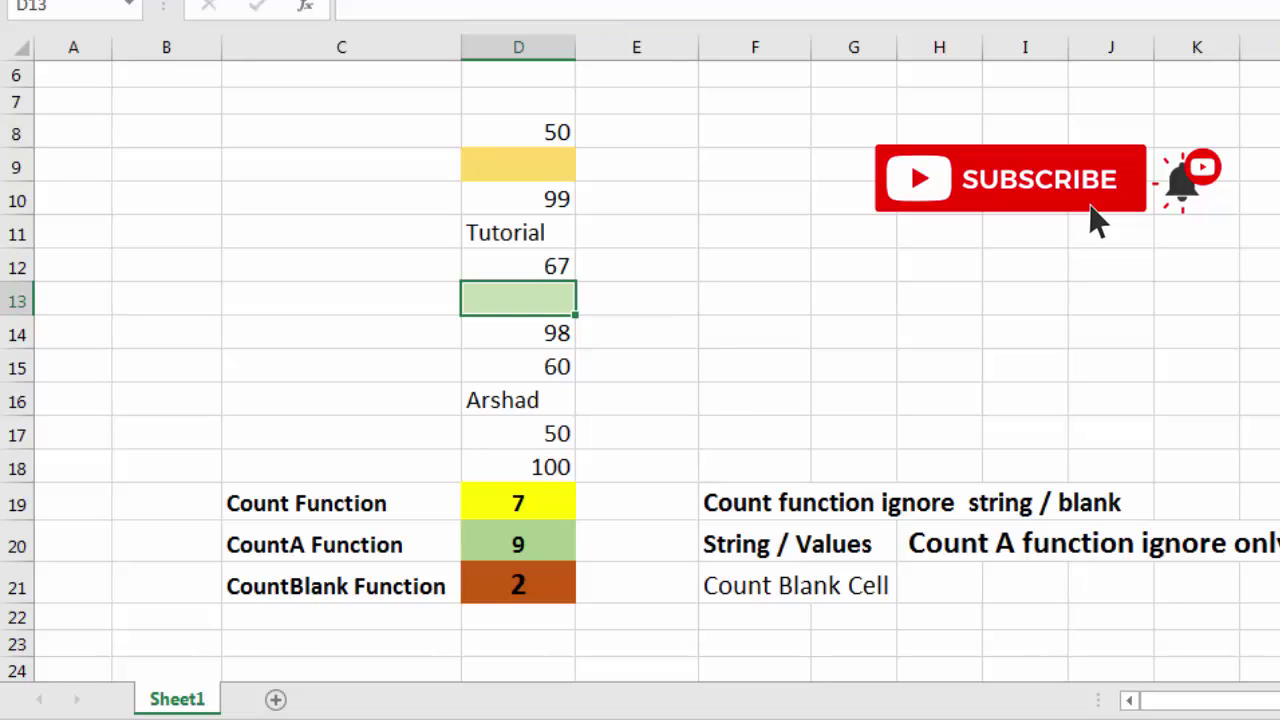
{"action": "key", "text": "F10"}
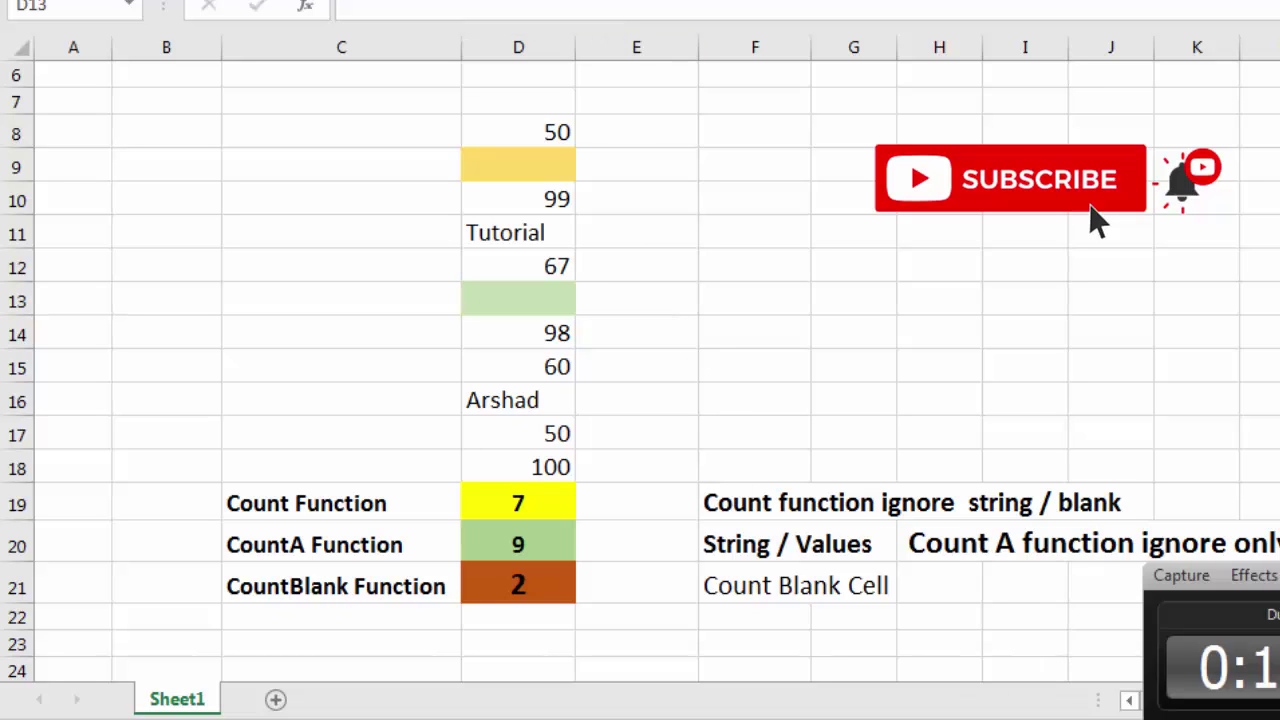
{"action": "key", "text": "F9"}
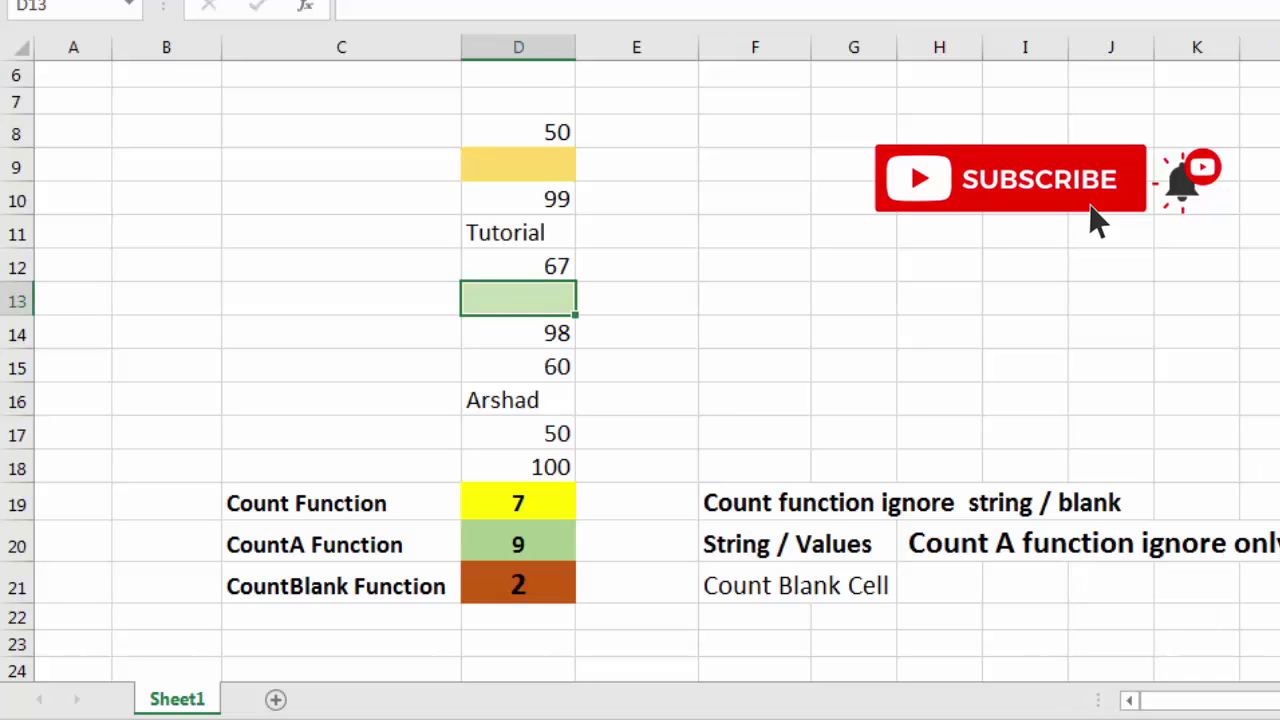
{"action": "scroll", "coordinate": [640, 370], "scroll_direction": "up", "scroll_amount": 1}
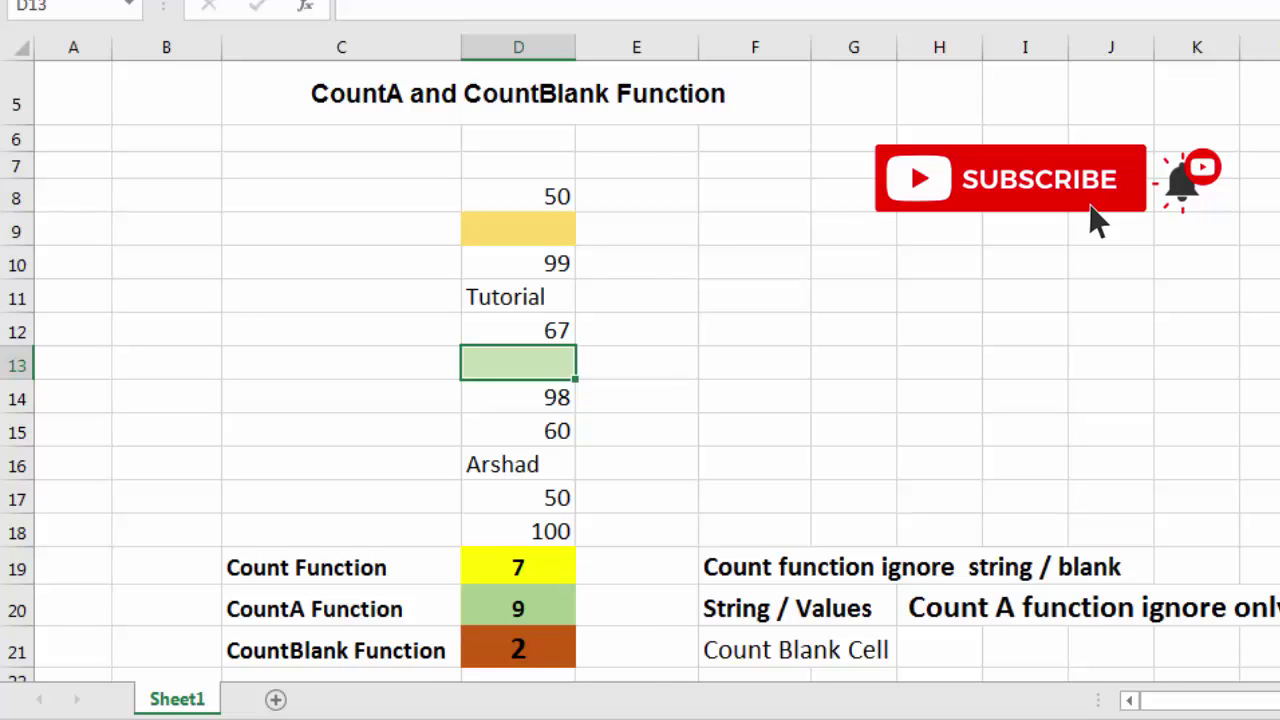
{"action": "scroll", "coordinate": [640, 370], "scroll_direction": "down", "scroll_amount": 1}
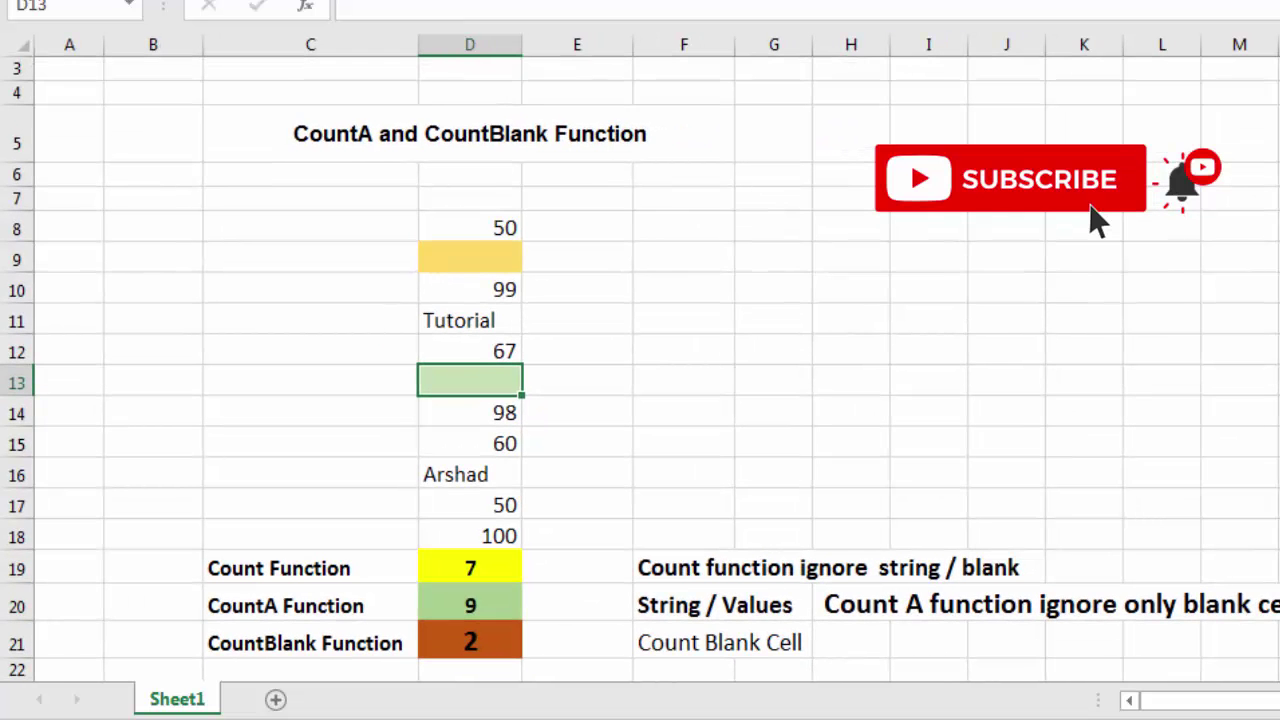
{"action": "scroll", "coordinate": [640, 370], "scroll_direction": "down", "scroll_amount": 1}
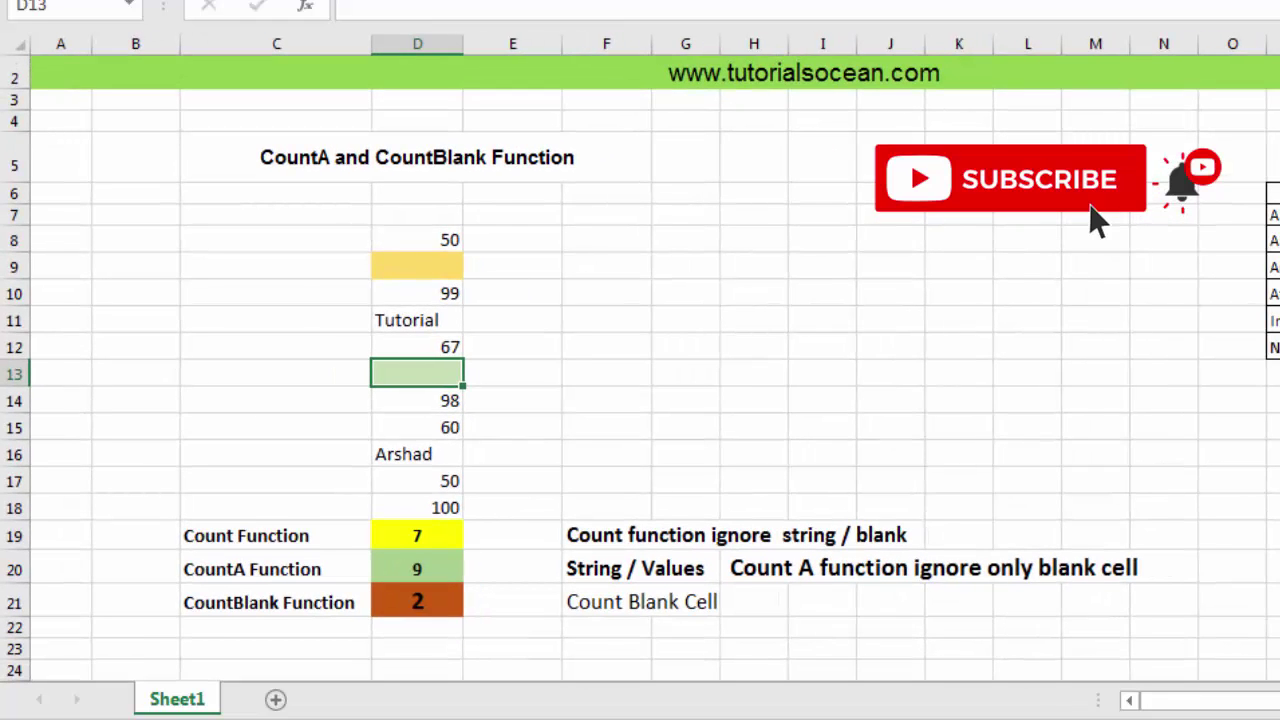
{"action": "scroll", "coordinate": [640, 370], "scroll_direction": "up", "scroll_amount": 1}
{"action": "scroll", "coordinate": [640, 370], "scroll_direction": "down", "scroll_amount": 1}
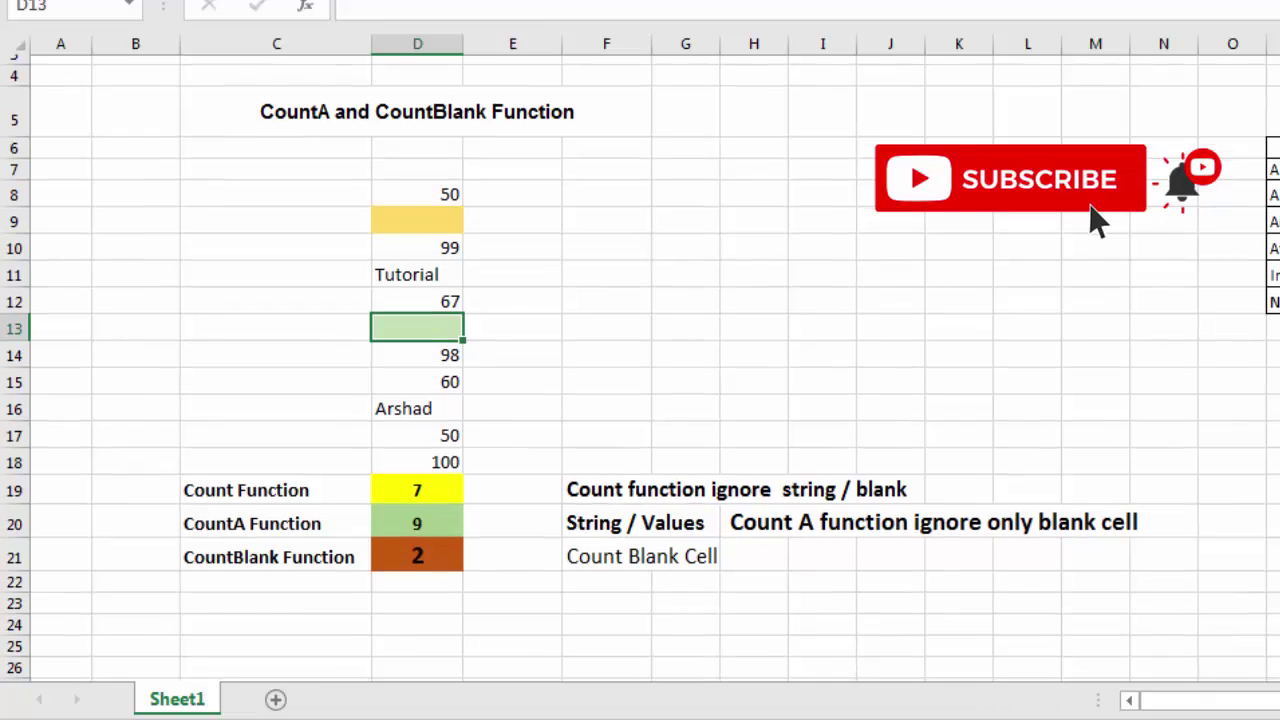
{"action": "scroll", "coordinate": [640, 370], "scroll_direction": "down", "scroll_amount": 1}
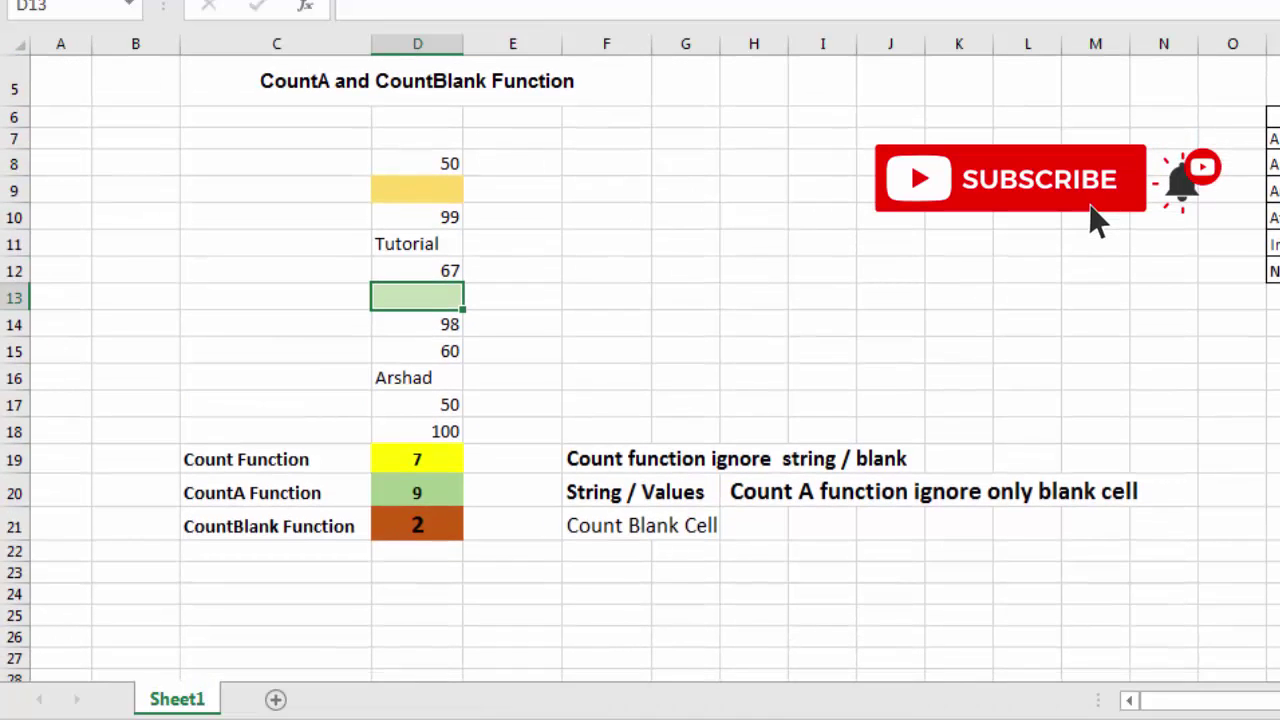